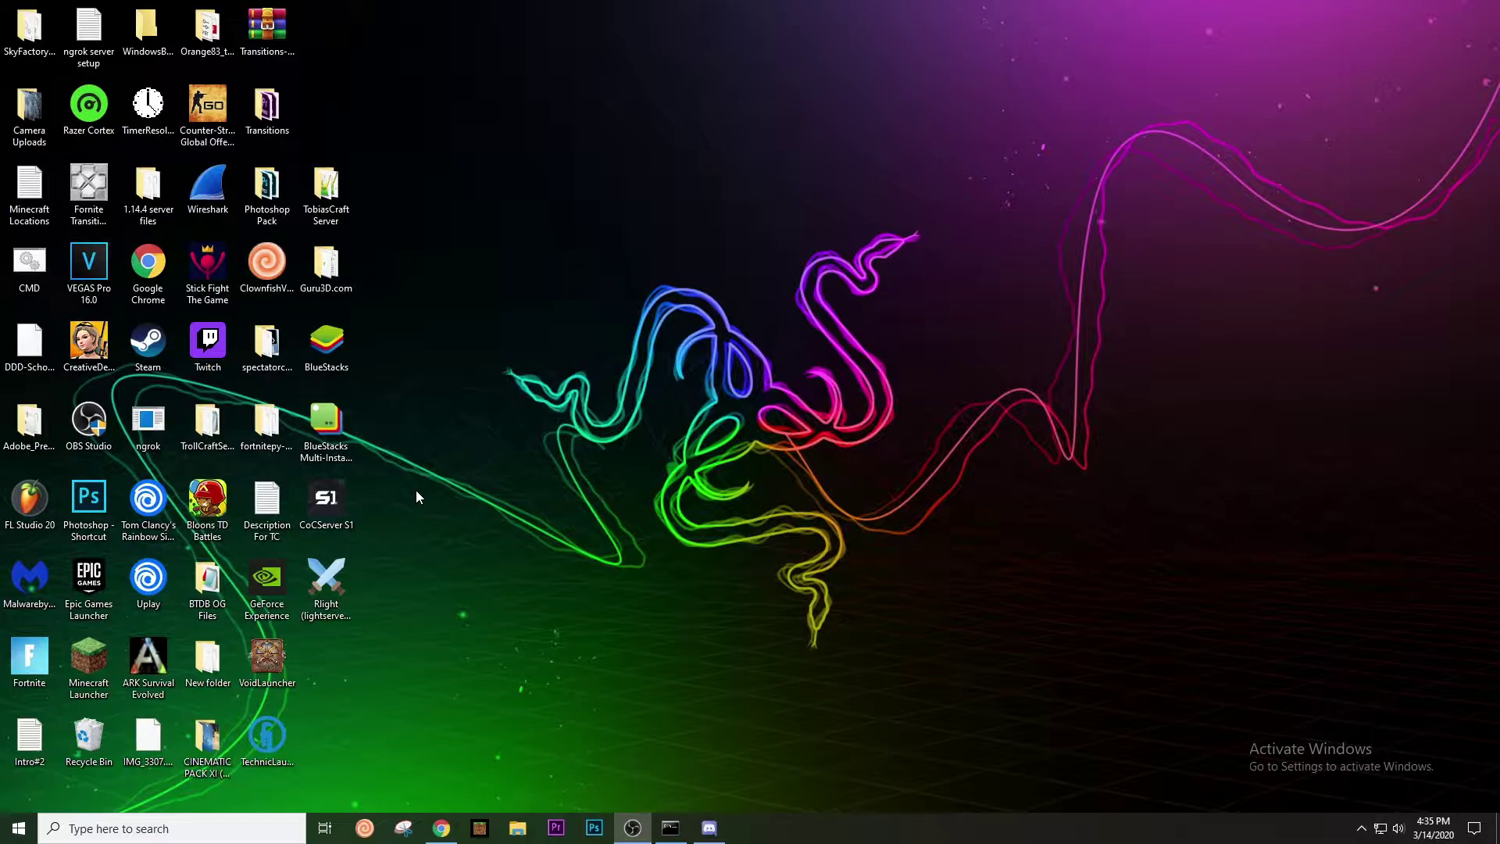
Look inside the TobiasCraft Server folder on the desktop, then close it and tidy the desktop
double_click(324, 188)
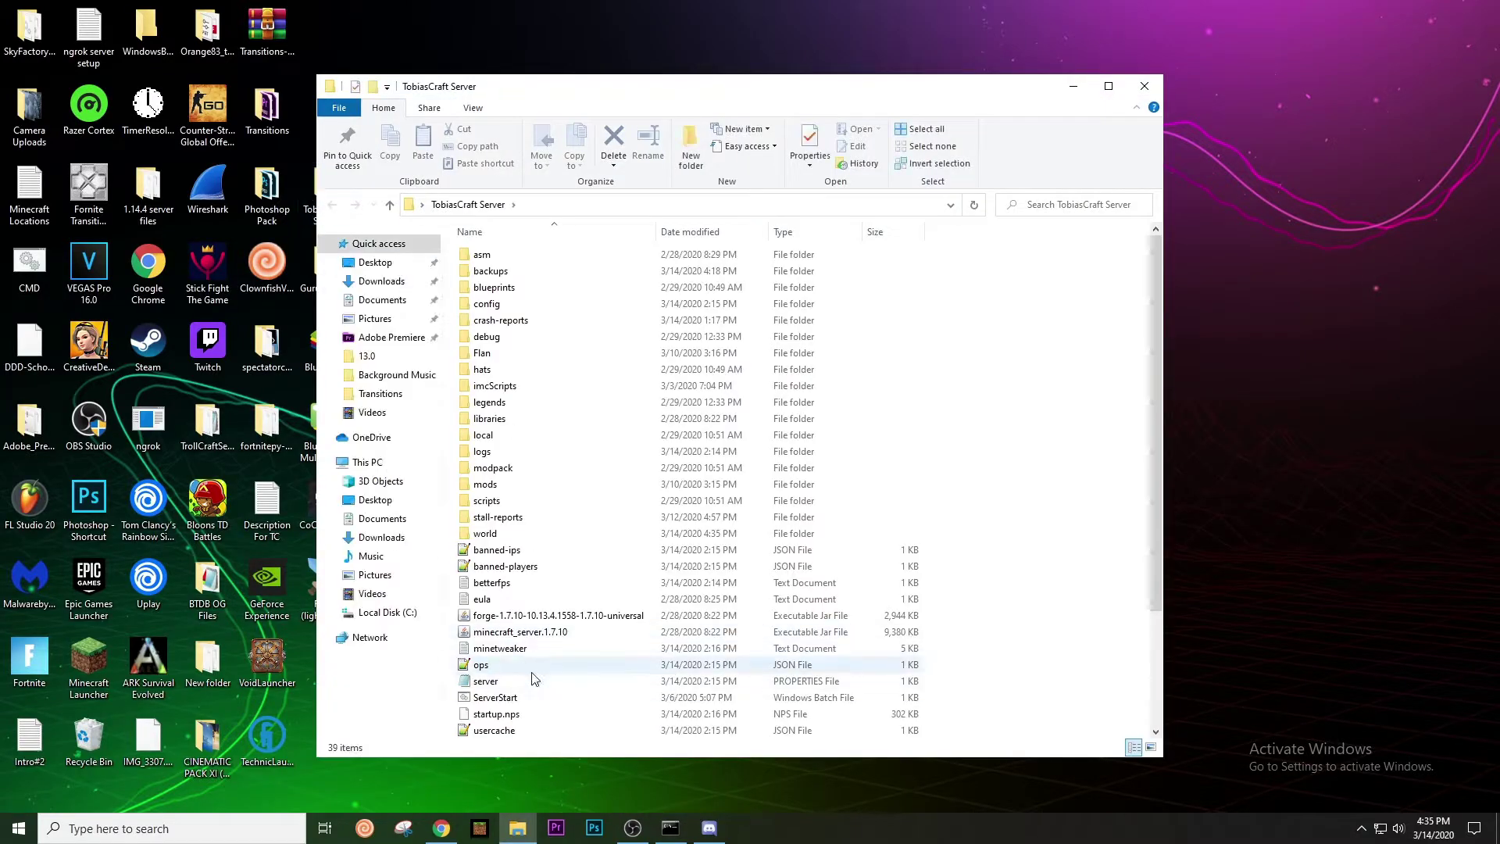
left_click(1144, 86)
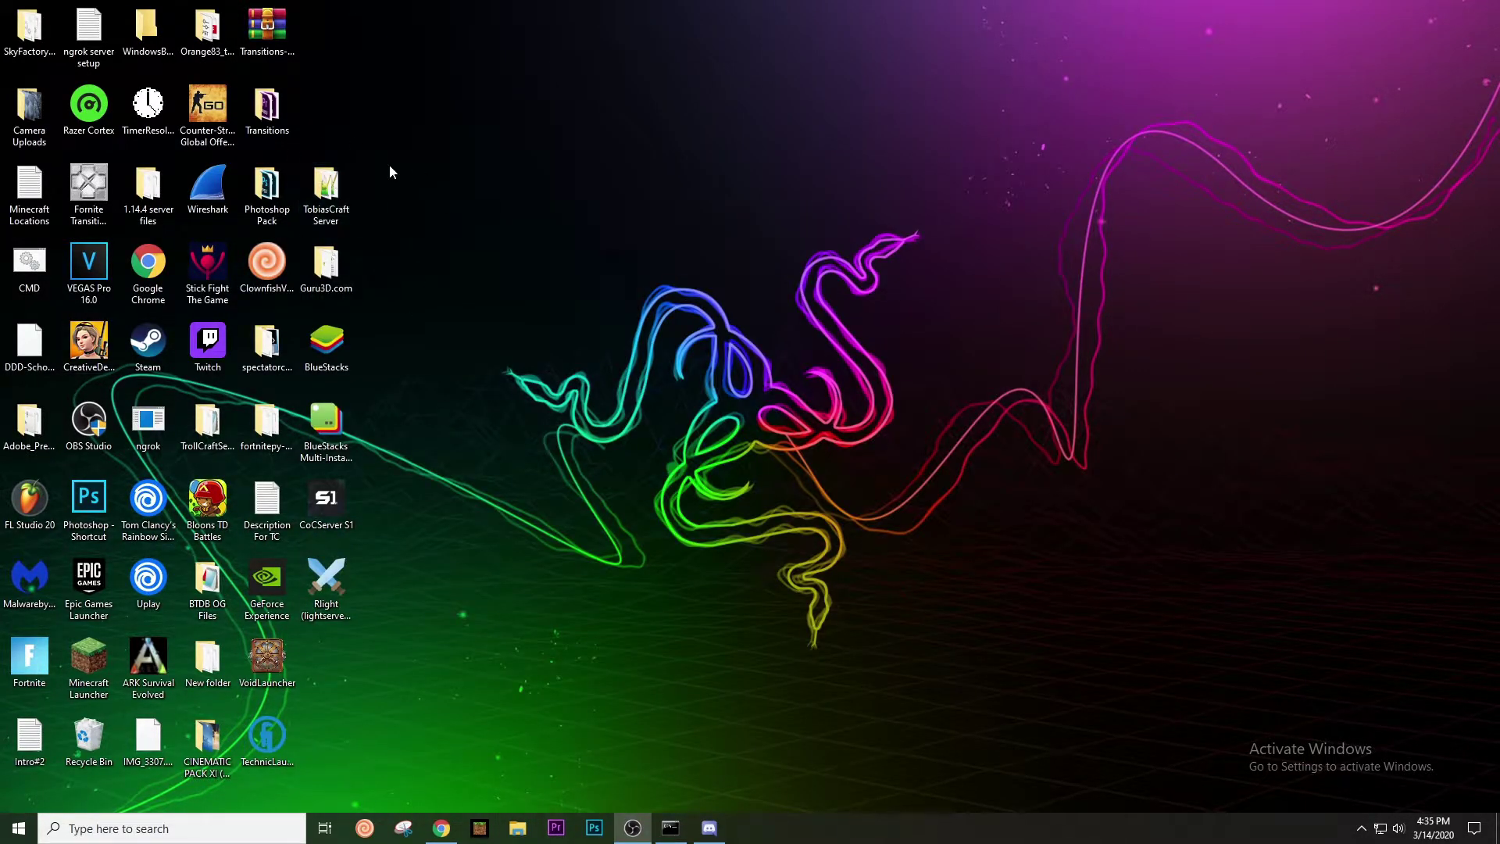
left_click_drag(389, 164, 296, 230)
left_click(296, 230)
mouse_move(1038, 684)
left_mouse_down()
mouse_move(405, 205)
mouse_move(426, 153)
left_mouse_up()
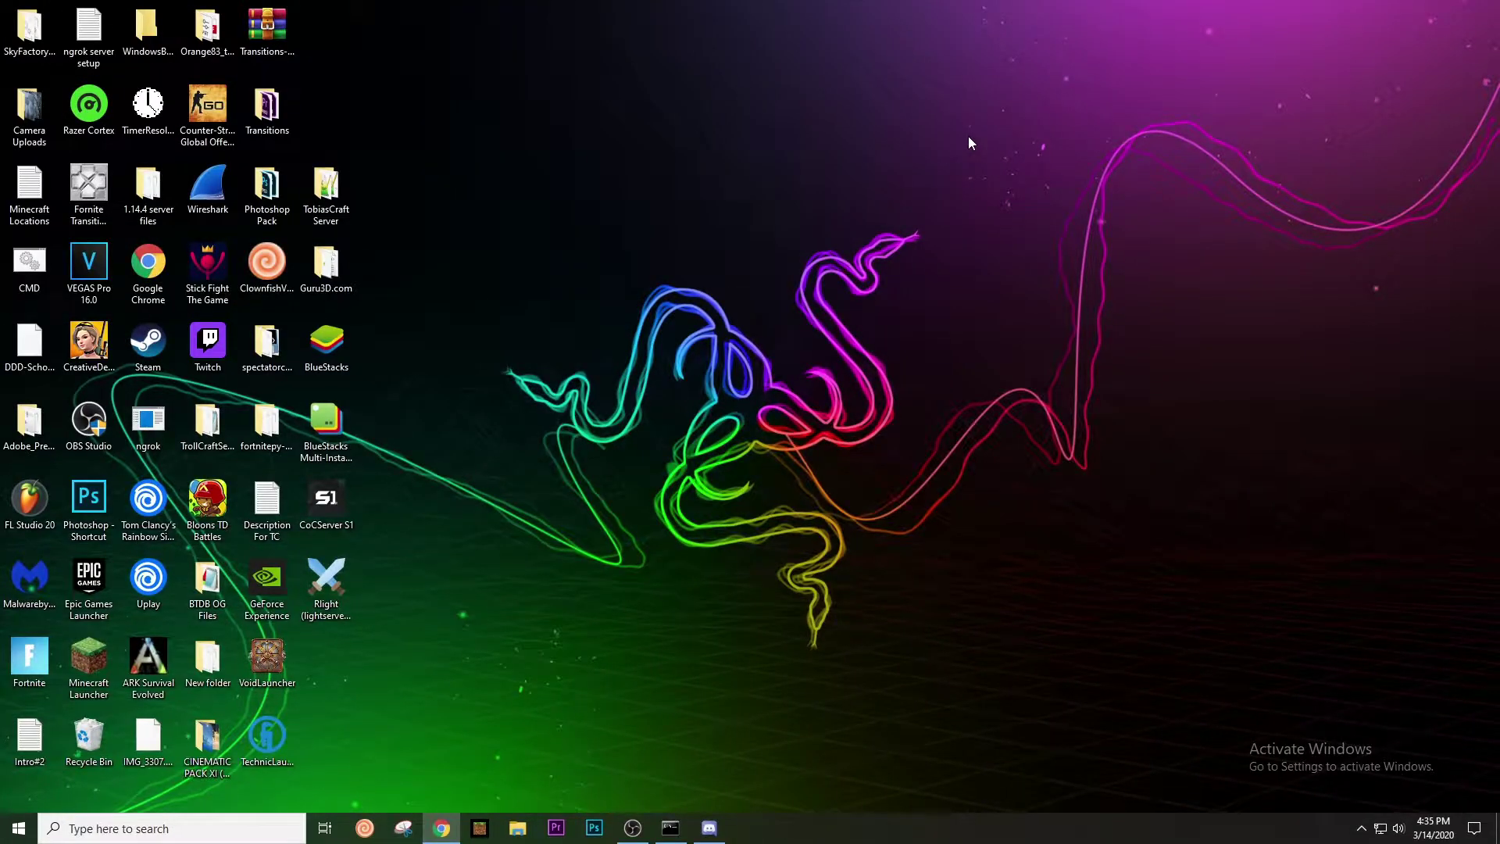
Download the Windows (32/64-bit) build of MultiMC from multimc.org's Download & Install section
left_click(441, 828)
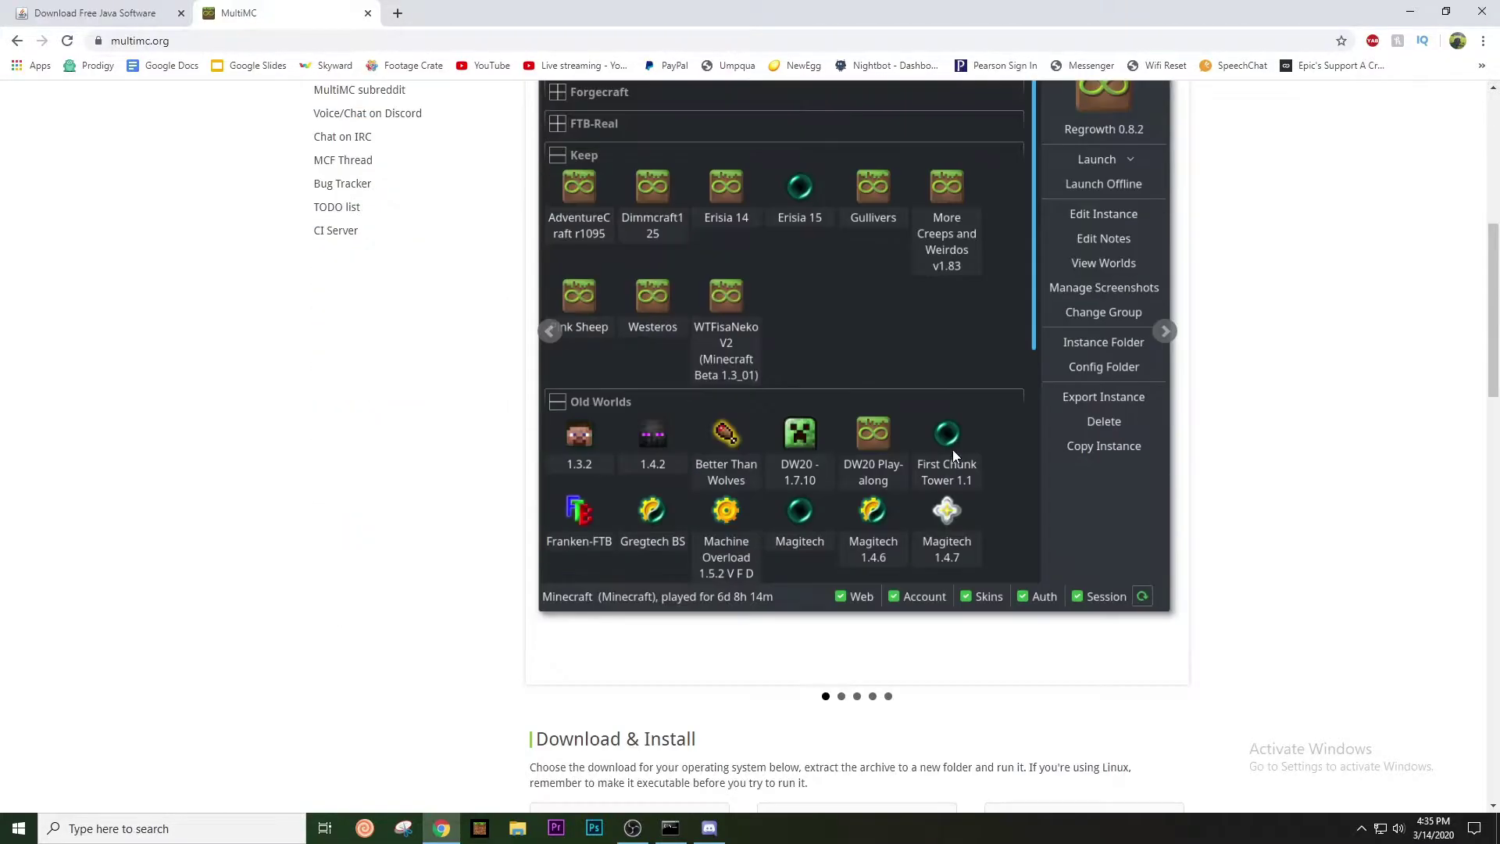
scroll(953, 448, "down", 8)
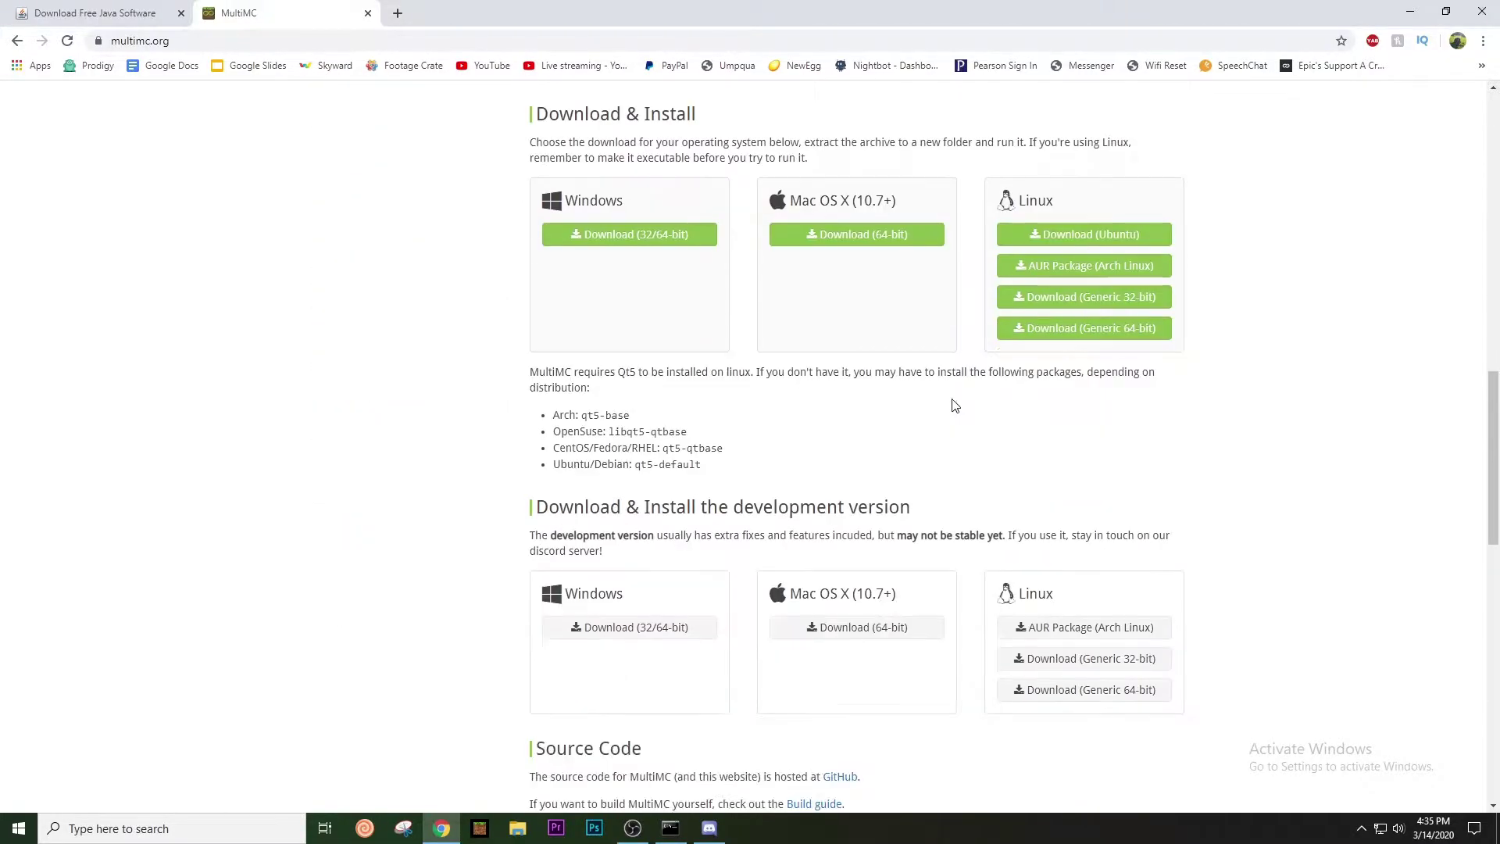
scroll(859, 390, "up", 3)
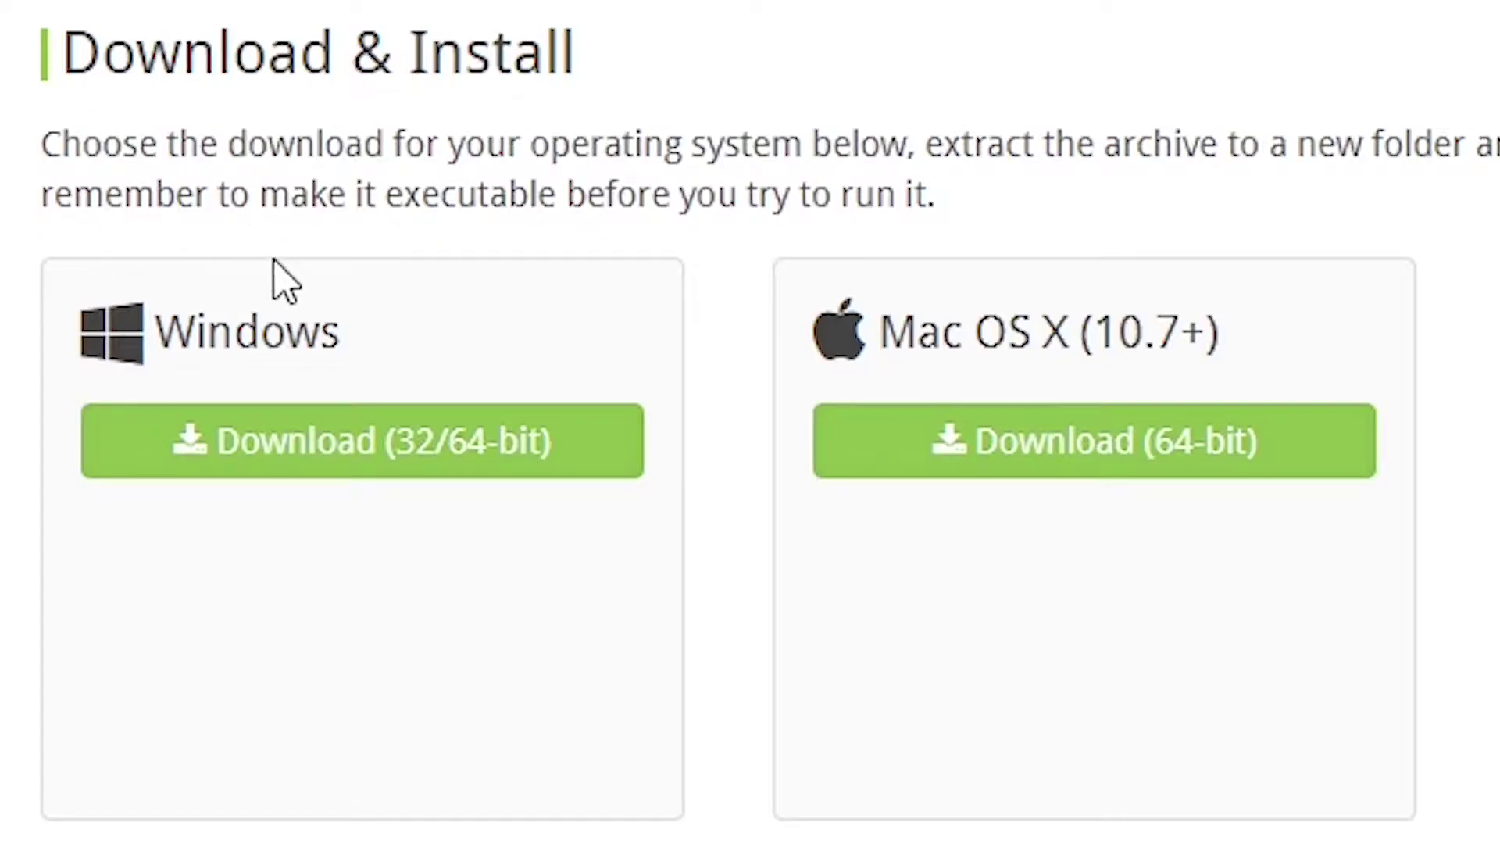
left_click_drag(157, 324, 531, 321)
left_click(1356, 361)
left_click(349, 468)
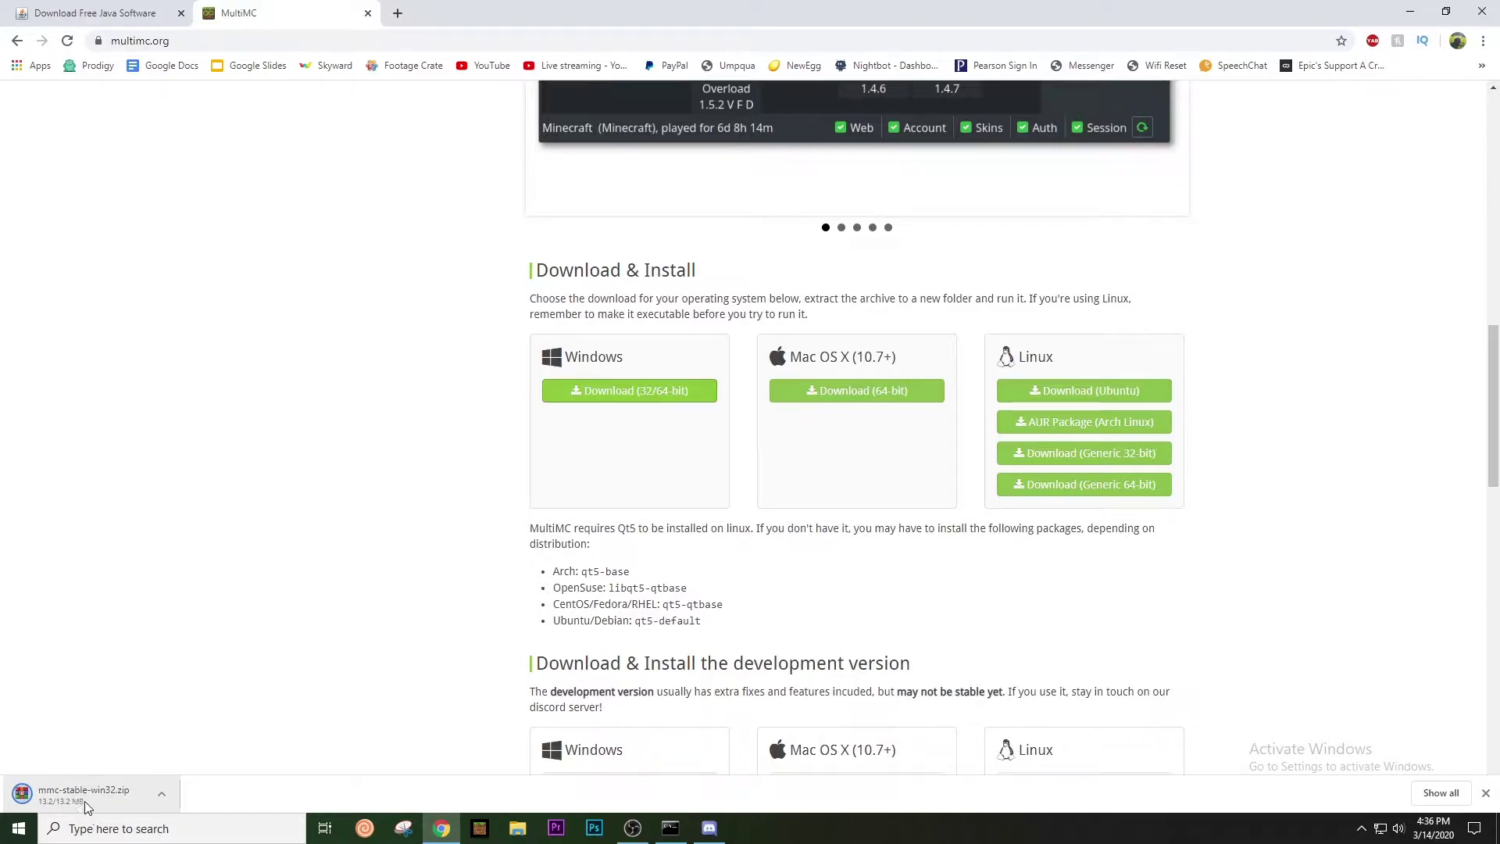
Restore down Chrome and drag mmc-stable-win32.zip from the download bar onto the desktop
left_click(1446, 13)
left_click_drag(997, 27, 1416, 22)
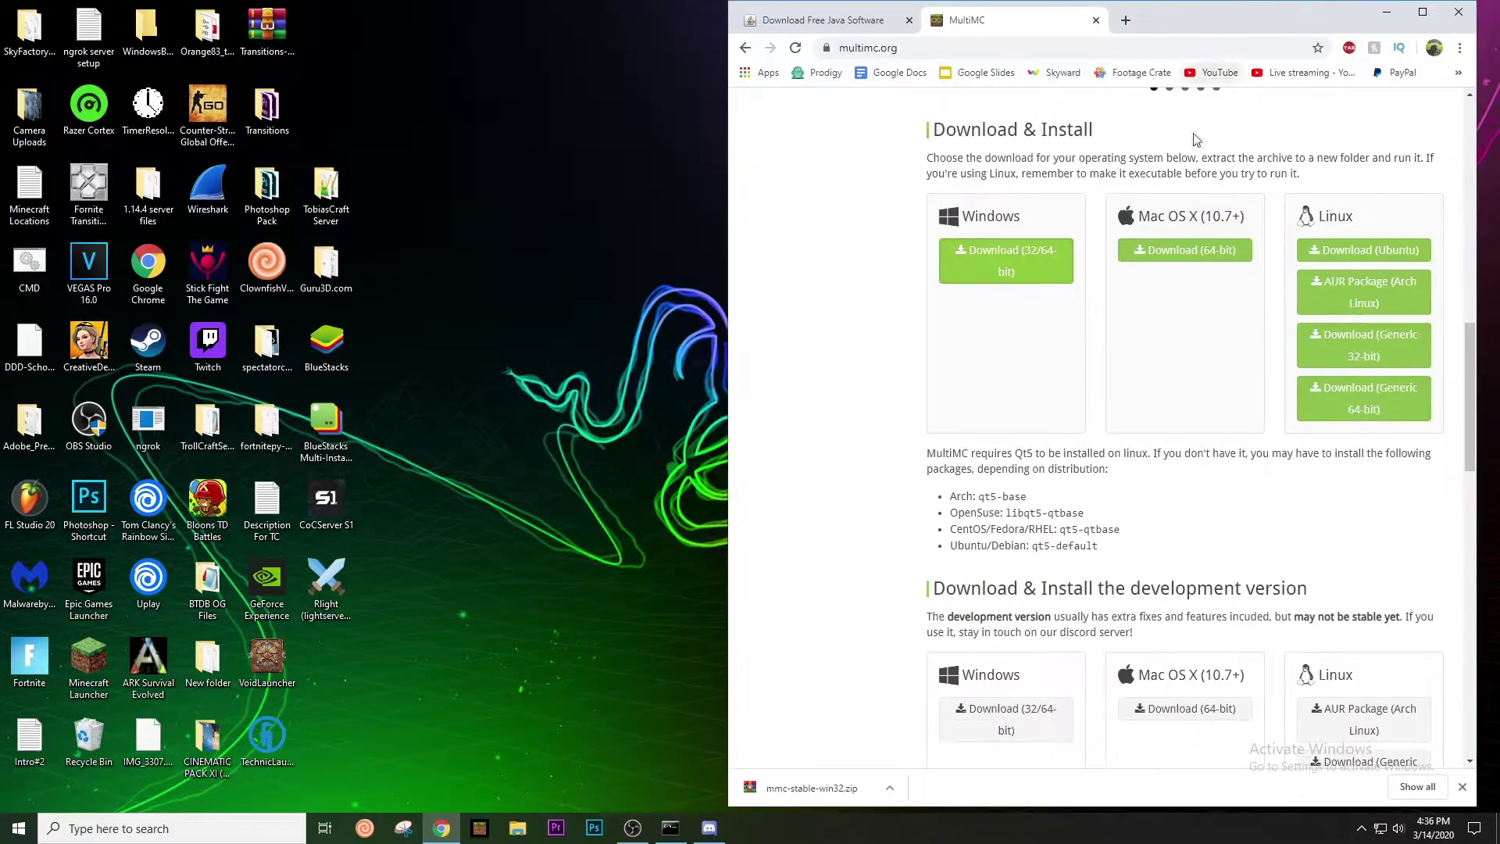
mouse_move(513, 133)
left_mouse_down()
mouse_move(708, 370)
mouse_move(536, 378)
left_mouse_up()
mouse_move(820, 790)
left_mouse_down()
mouse_move(672, 293)
mouse_move(543, 317)
mouse_move(479, 270)
mouse_move(627, 222)
mouse_move(621, 274)
left_mouse_up()
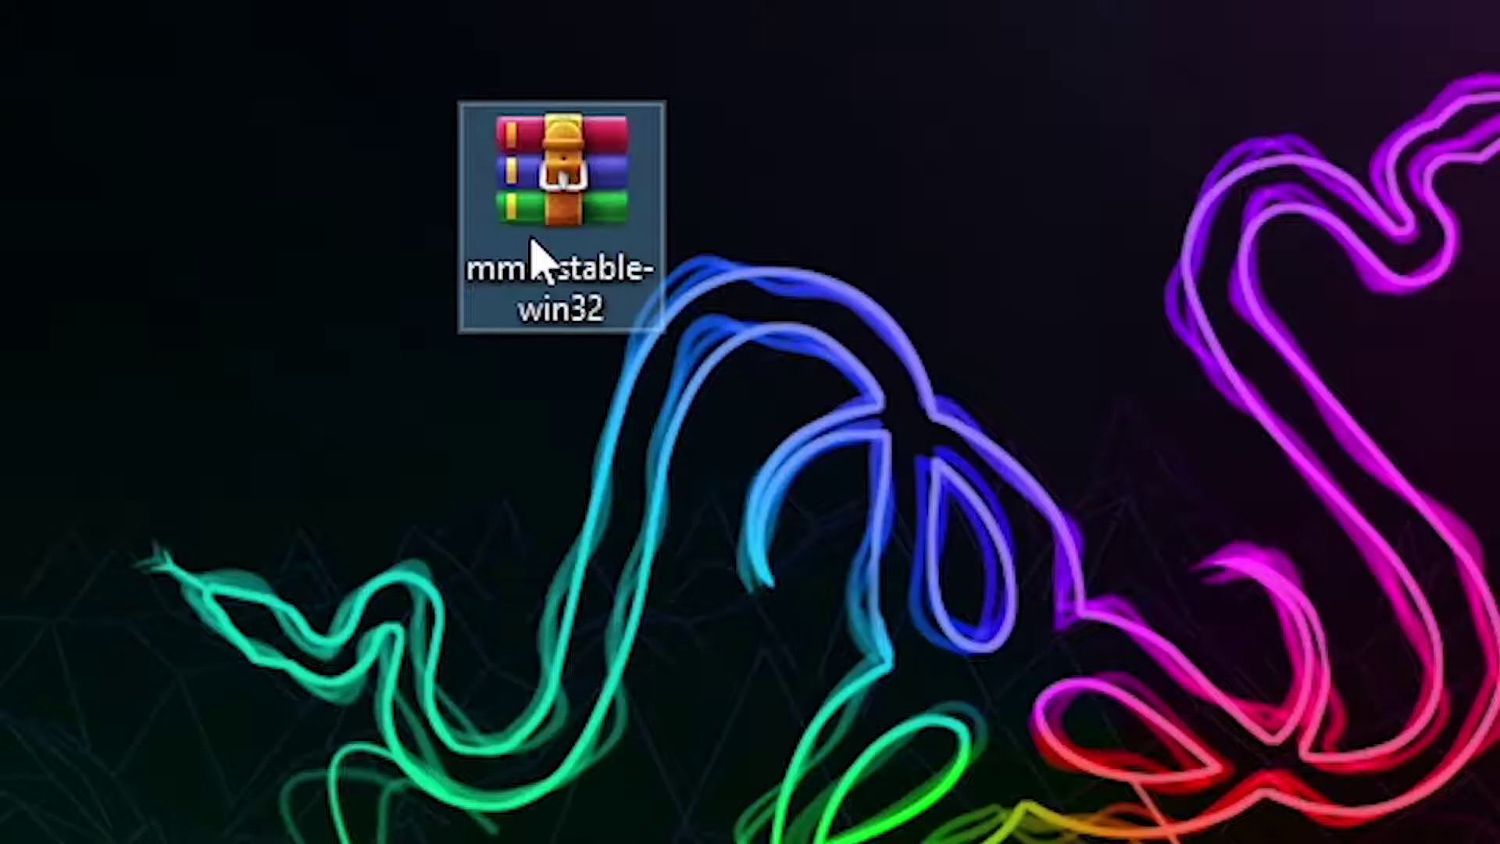
Extract mmc-stable-win32.zip into a MultiMC folder and delete the leftover archive
right_click(617, 287)
left_click(854, 463)
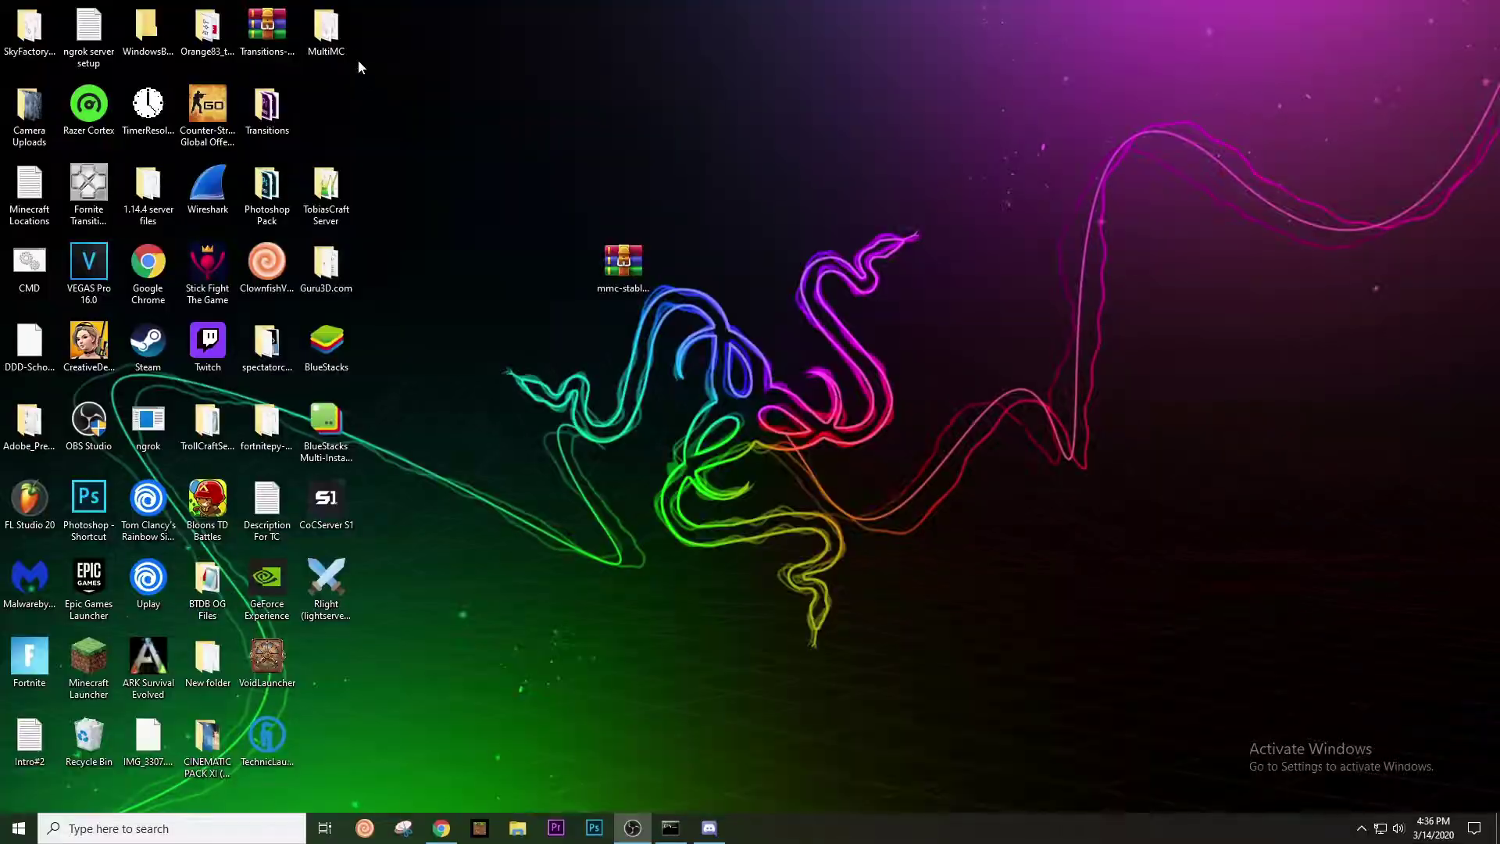
right_click(613, 265)
left_click(650, 615)
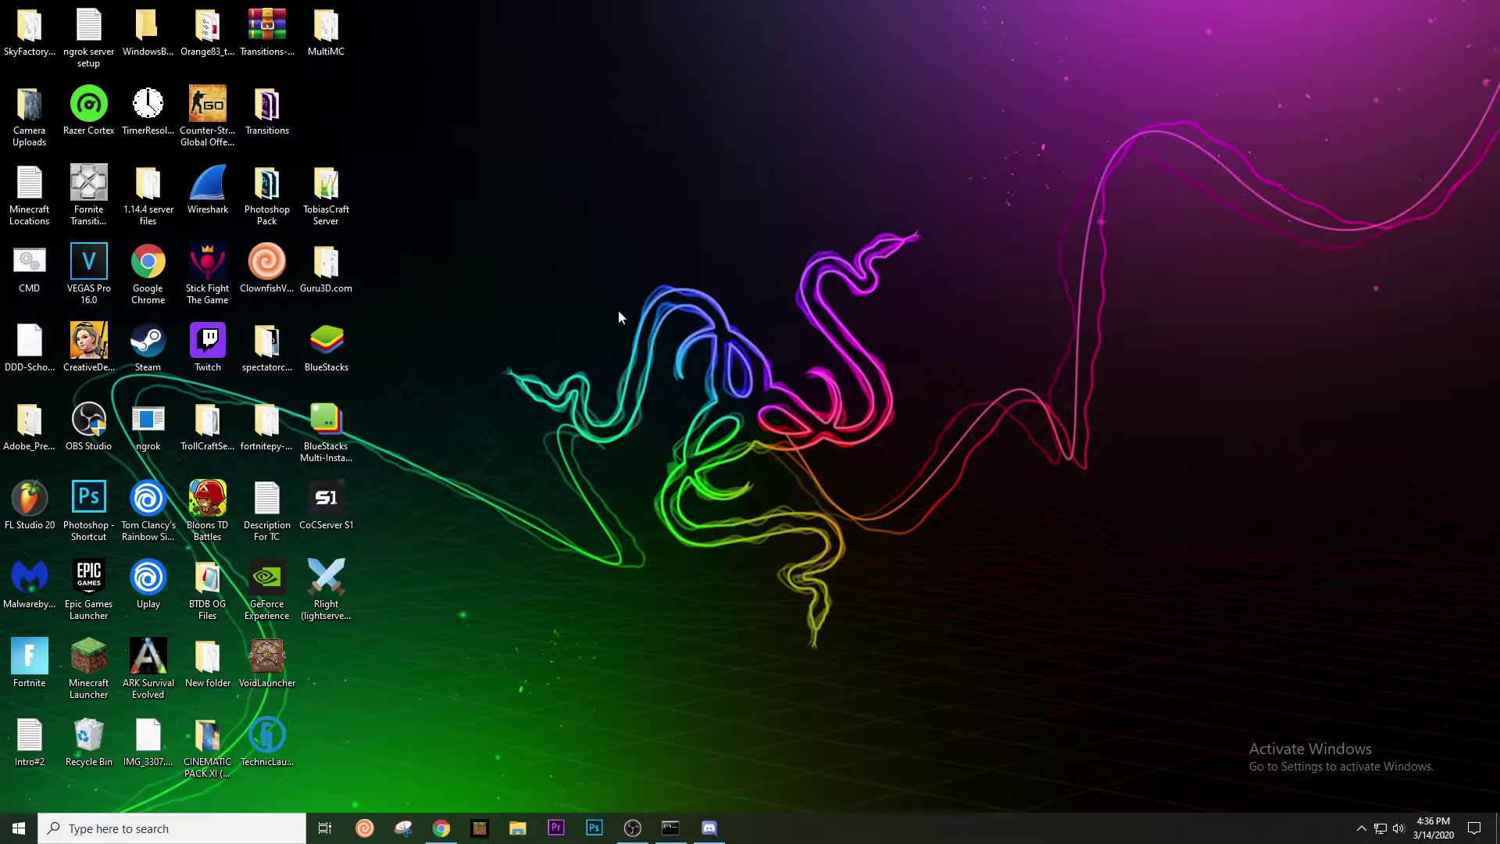
Create a shortcut to the MultiMC application, move it to the desktop and close the folder
double_click(326, 35)
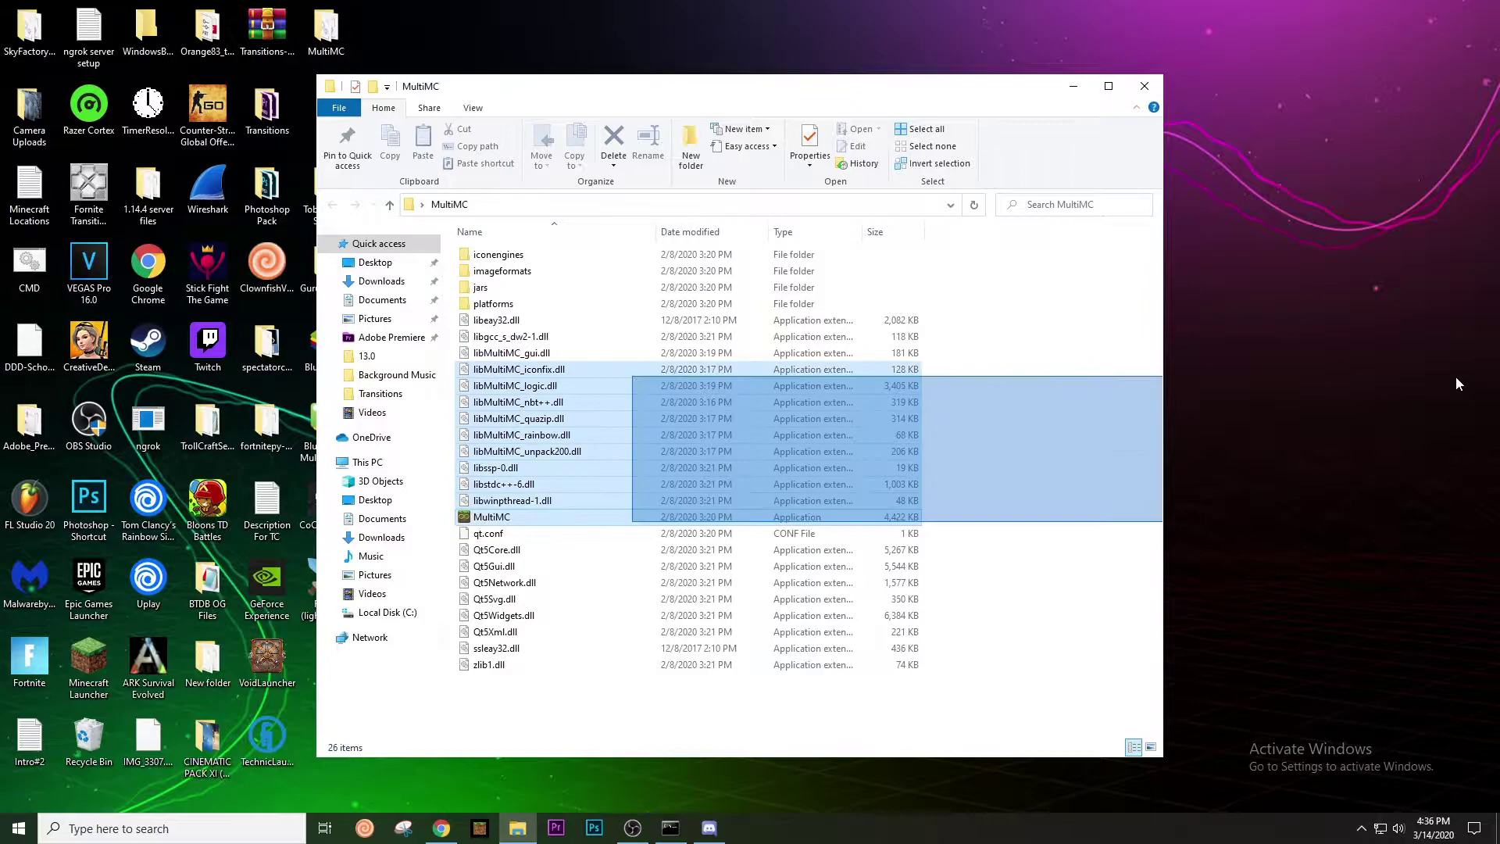
left_click(809, 520)
mouse_move(808, 520)
left_mouse_down()
mouse_move(1430, 328)
mouse_move(590, 512)
mouse_move(575, 500)
mouse_move(697, 311)
left_mouse_up()
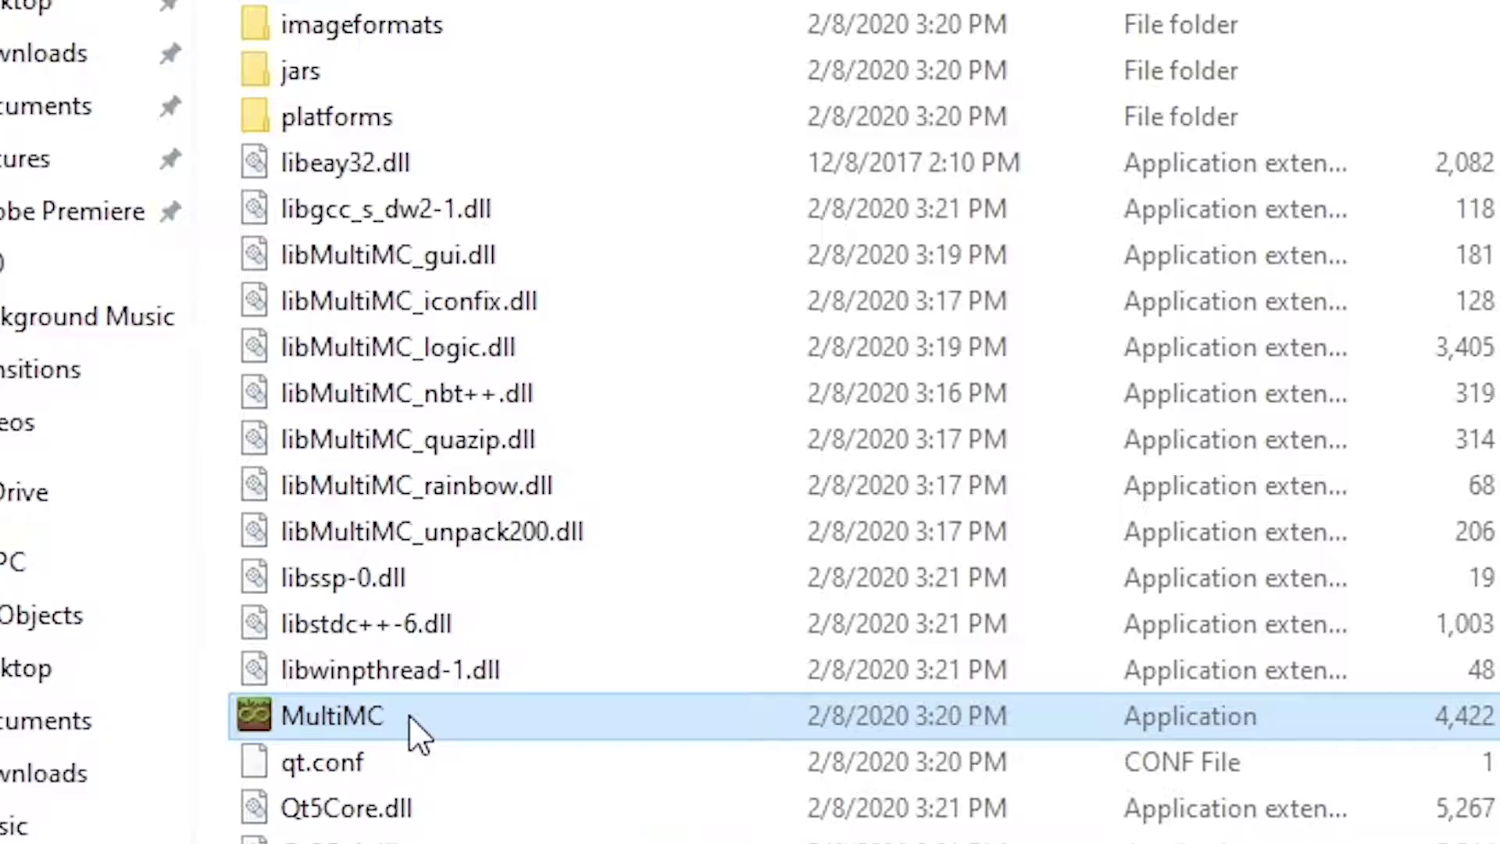
right_click(522, 522)
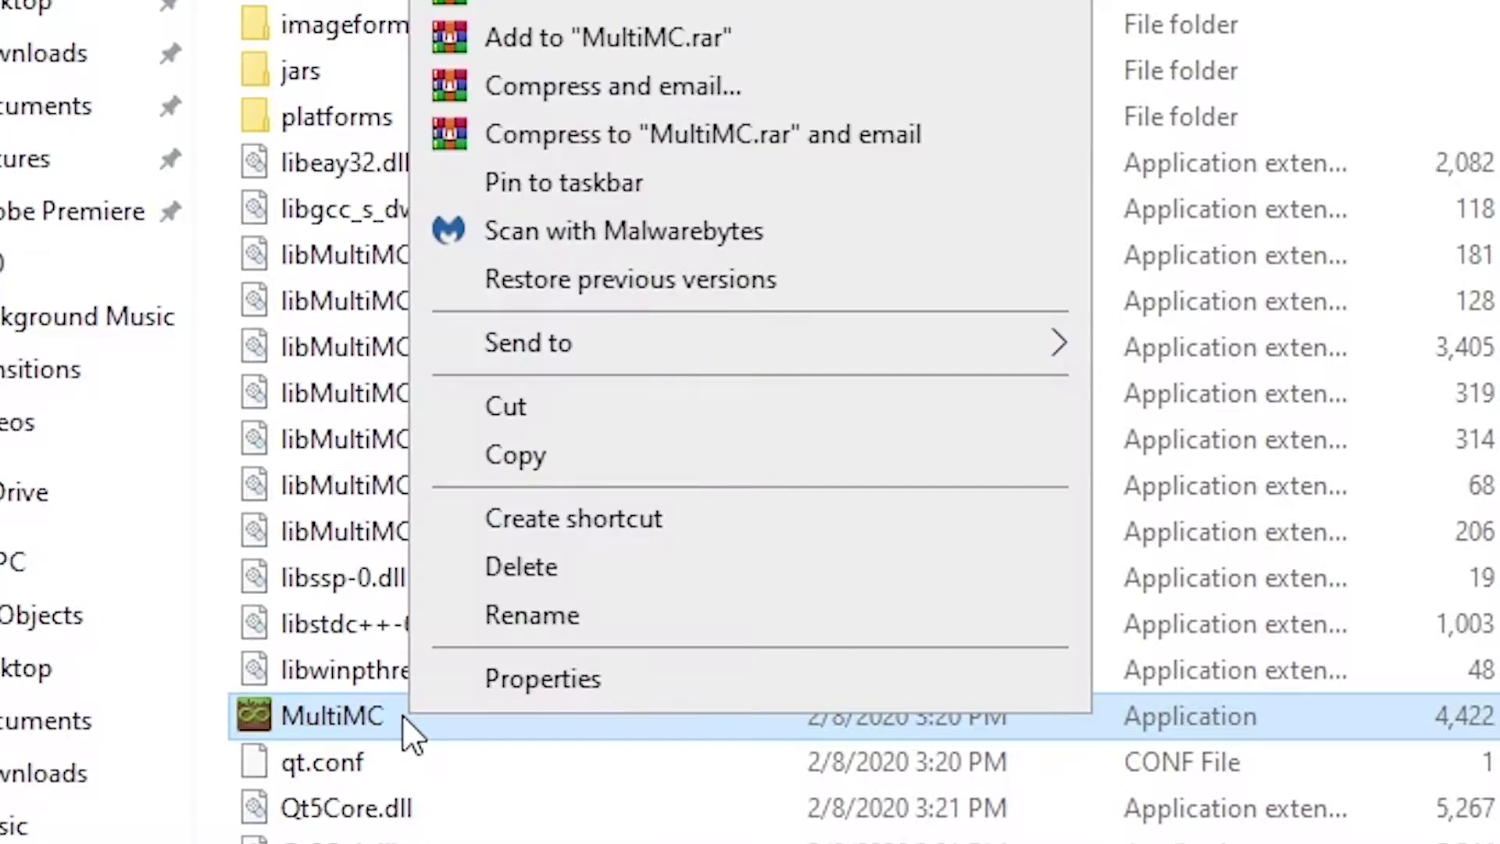
left_click(552, 518)
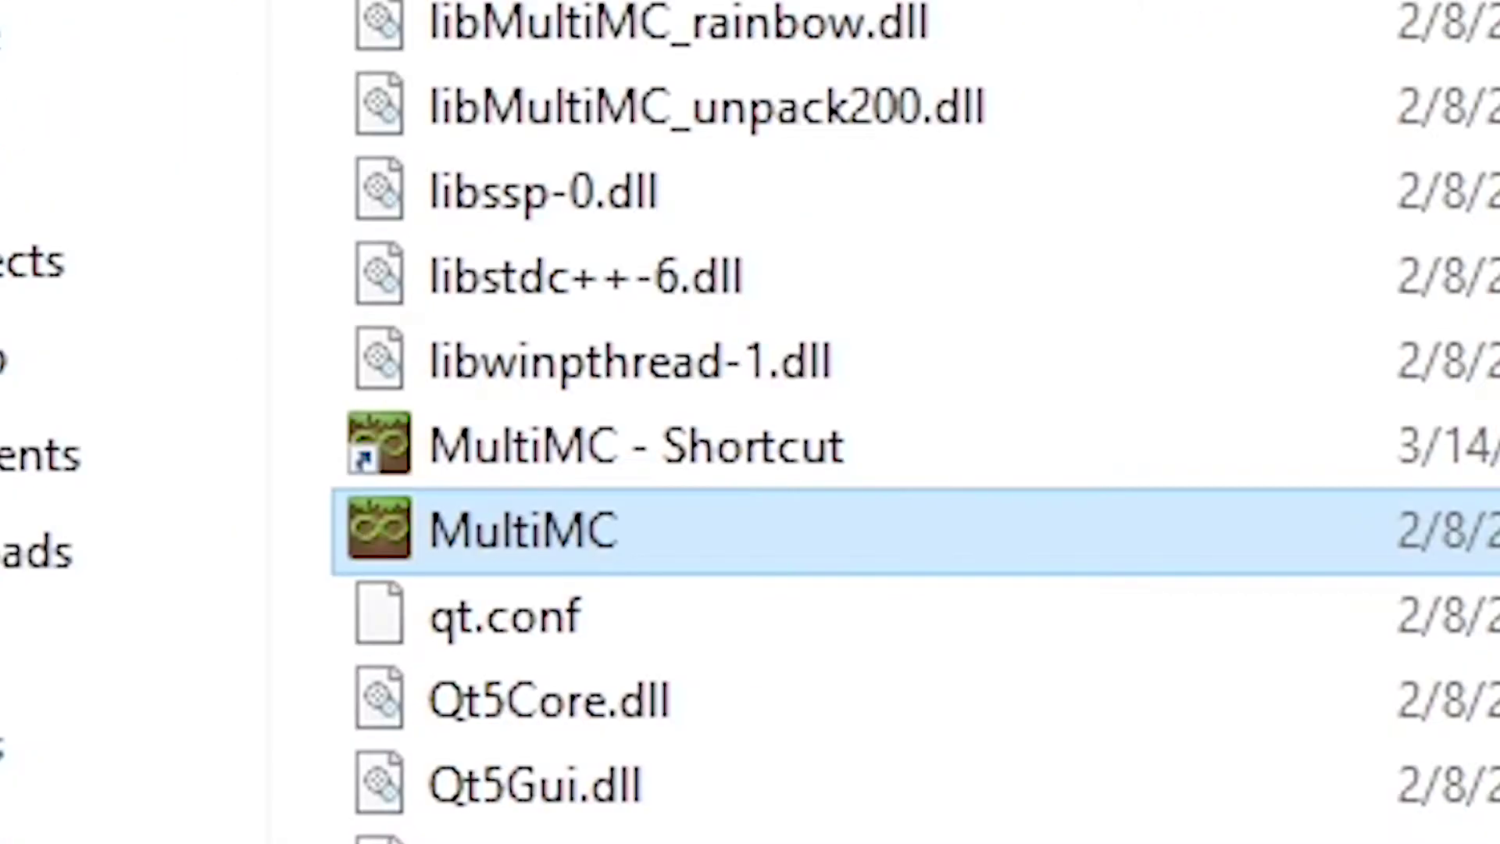
left_click(561, 473)
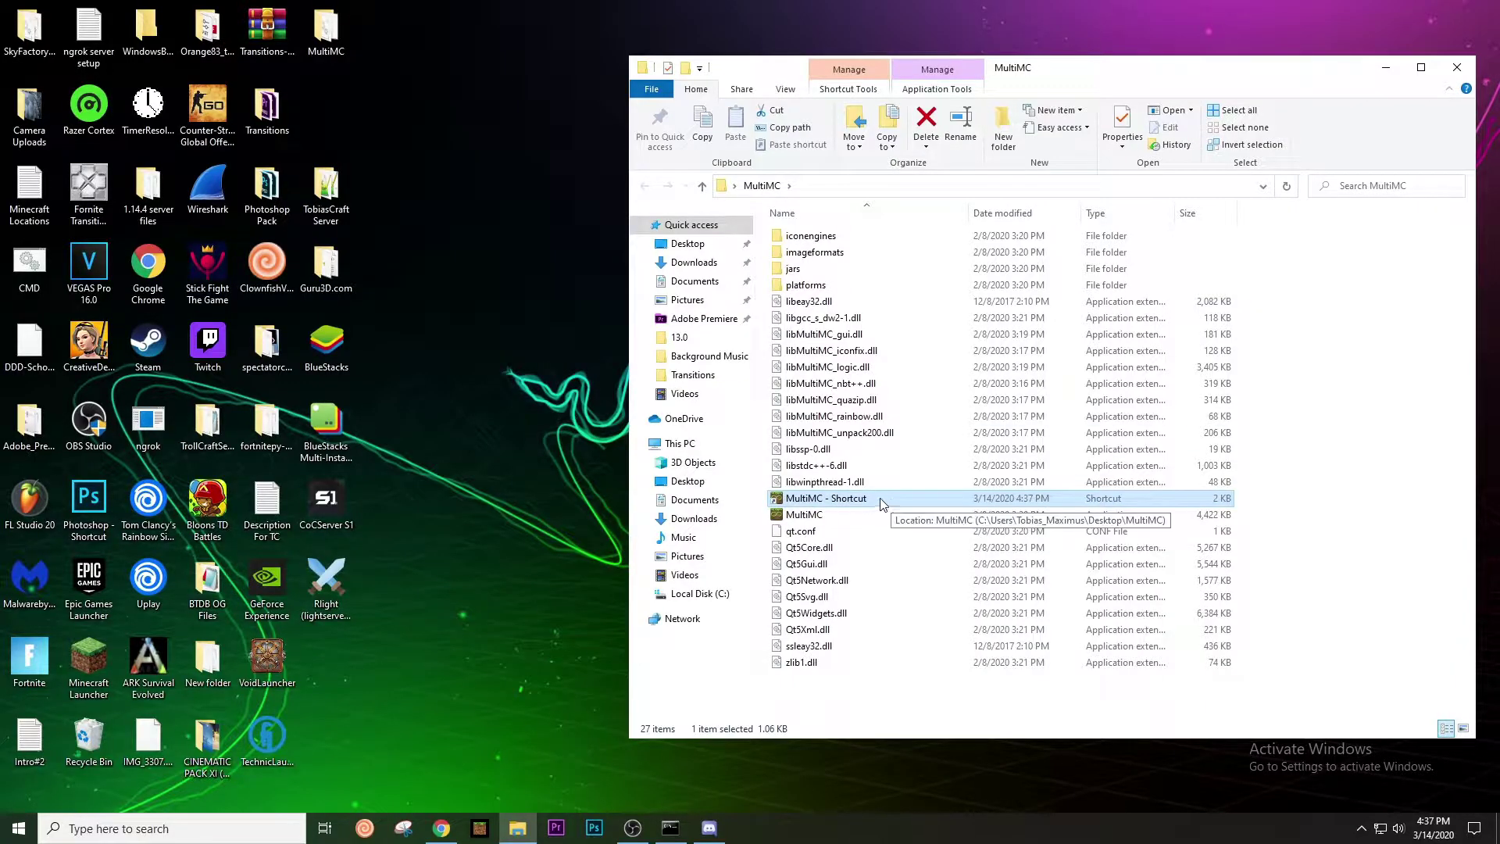
mouse_move(875, 504)
left_mouse_down()
mouse_move(311, 106)
mouse_move(340, 132)
left_mouse_up()
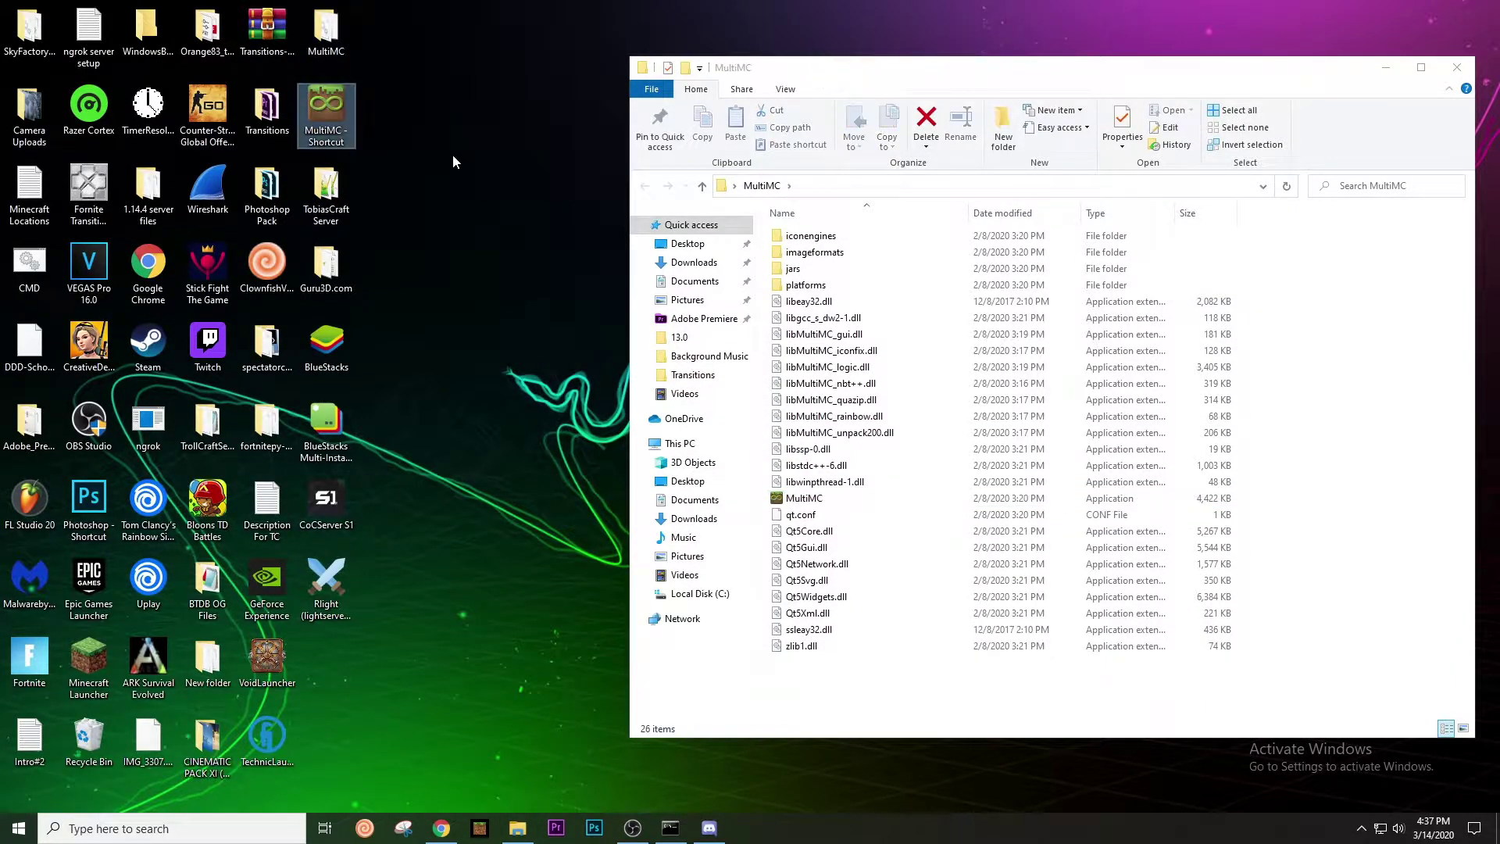
left_click(1457, 68)
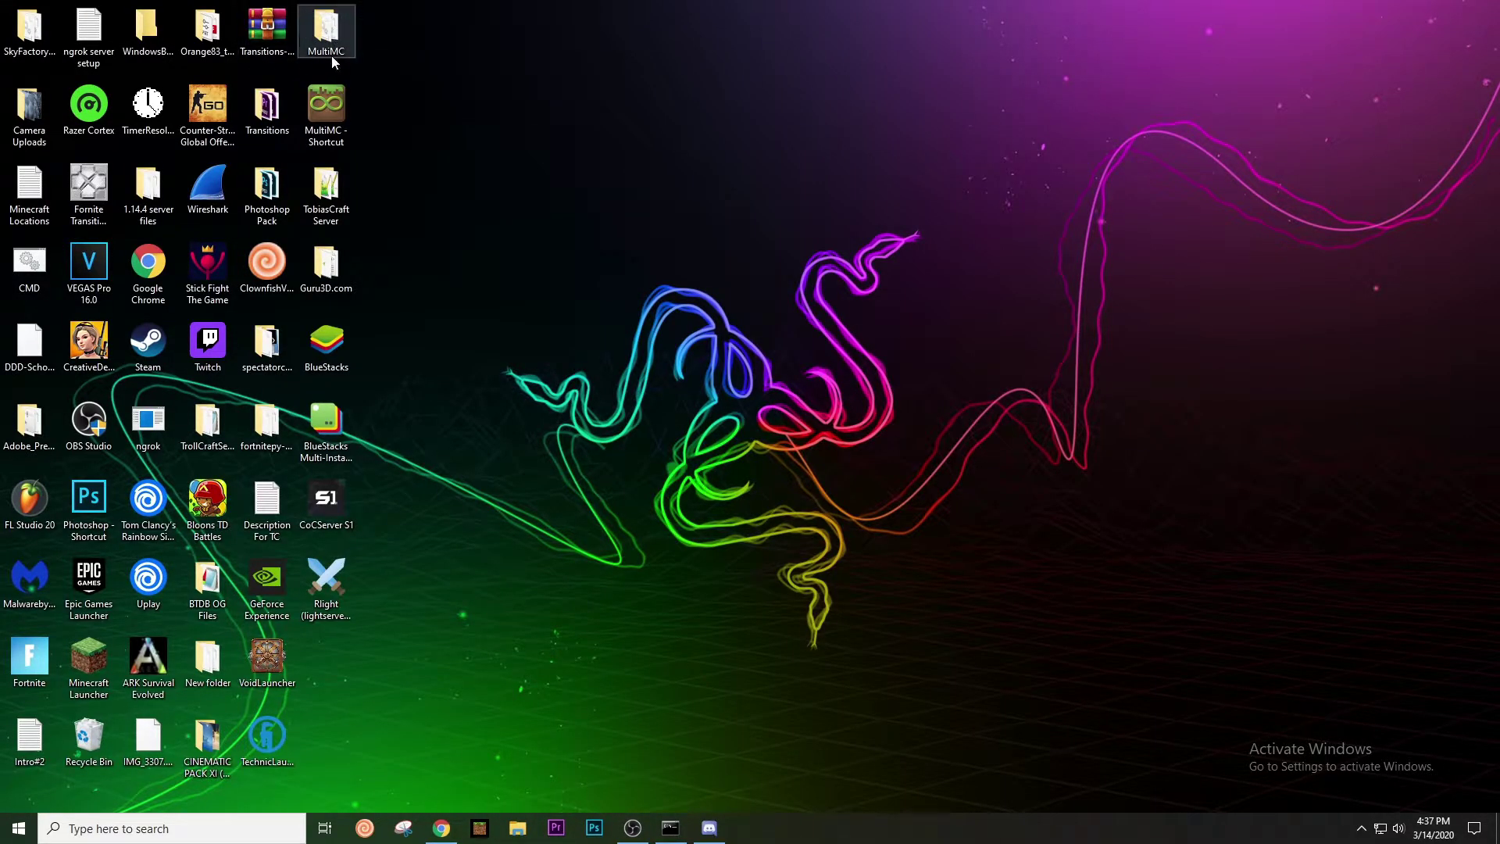
Launch MultiMC from its desktop shortcut and keep American English in Quick Setup
double_click(325, 115)
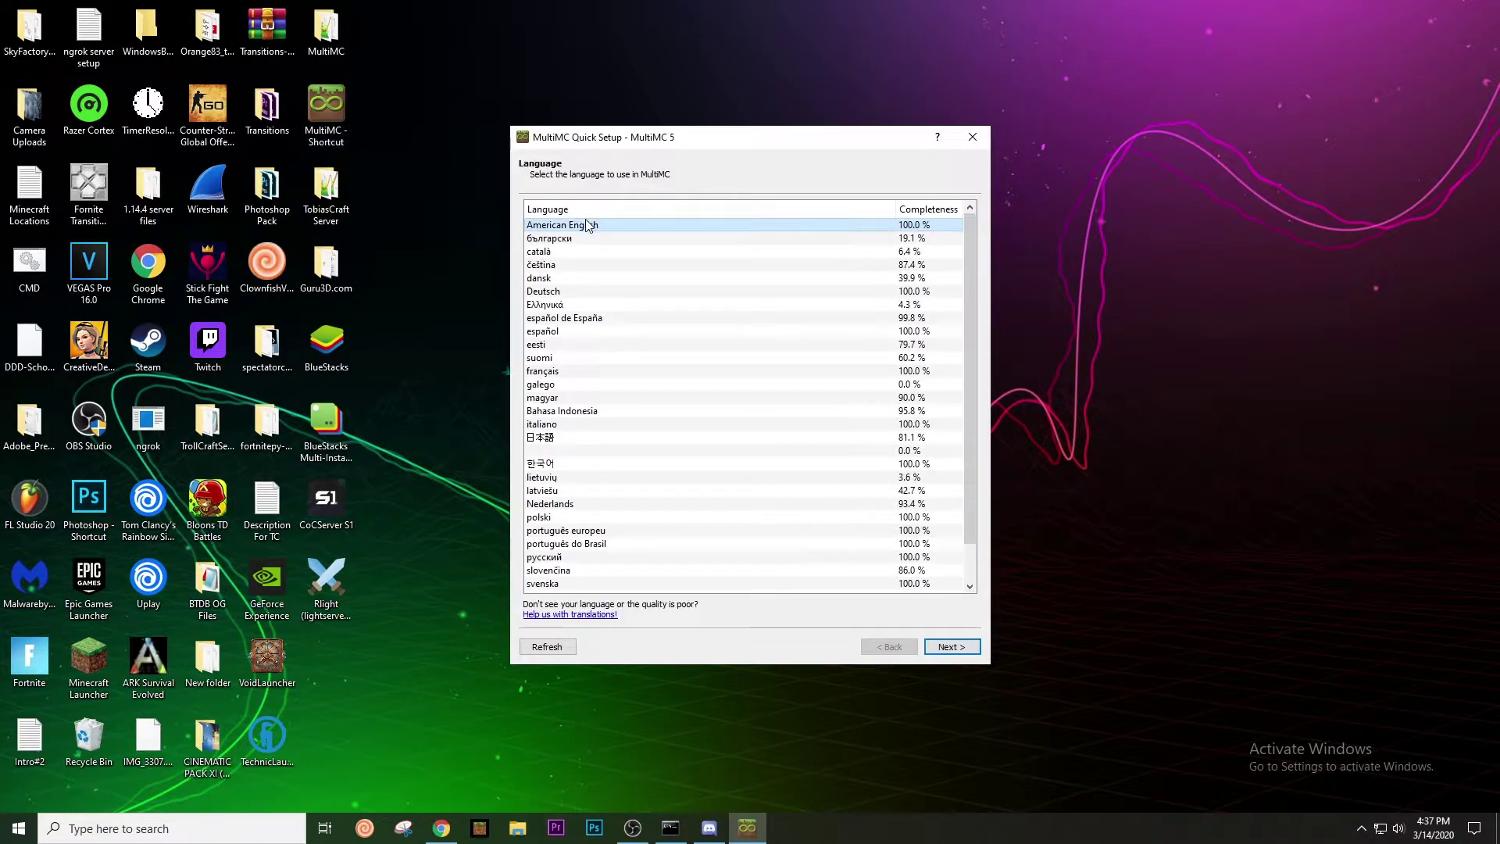
left_click(959, 647)
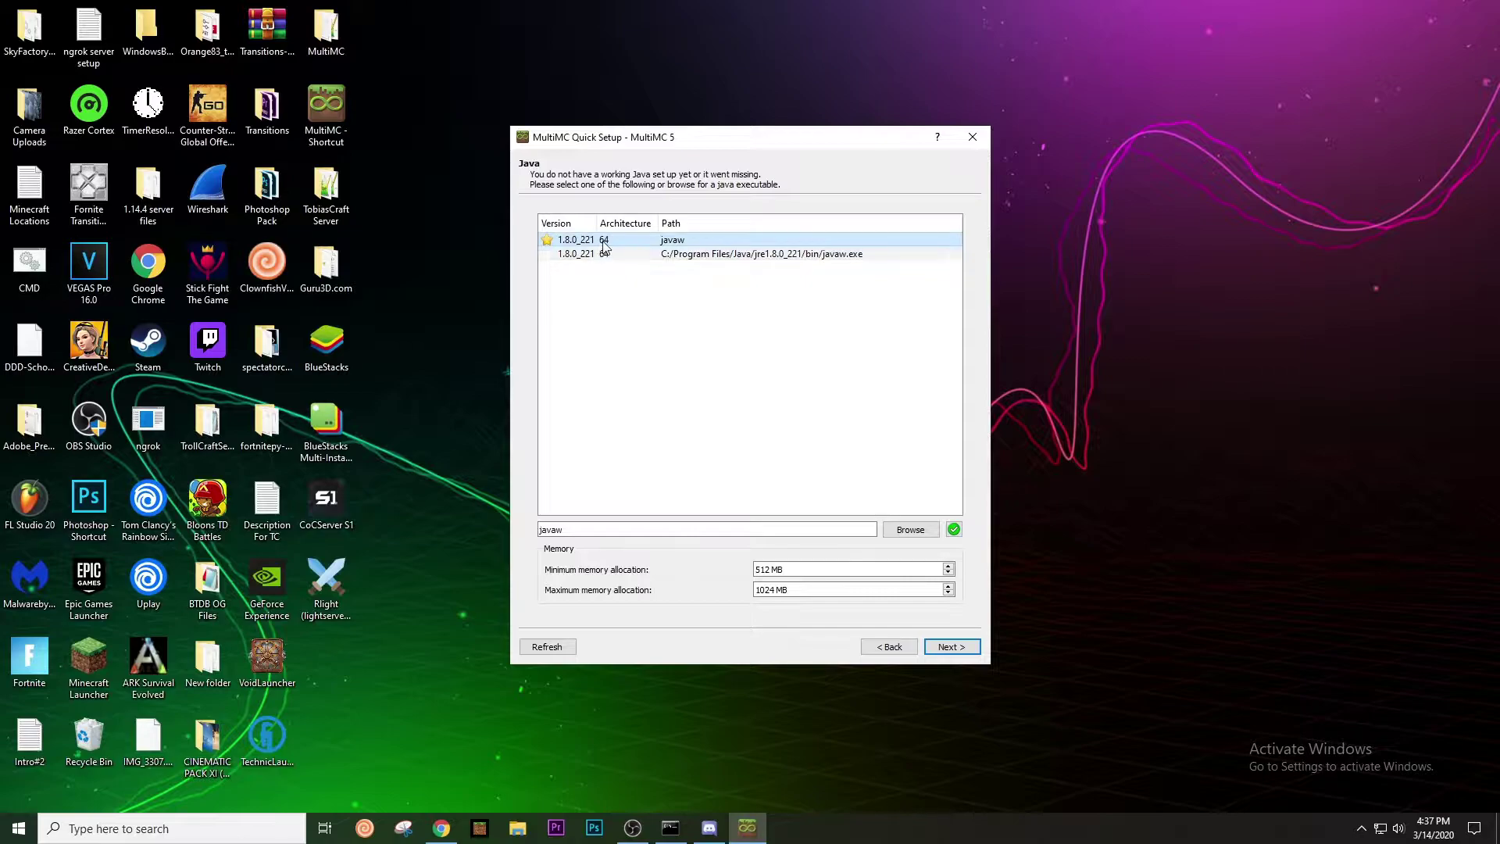
left_click(442, 828)
left_click(822, 20)
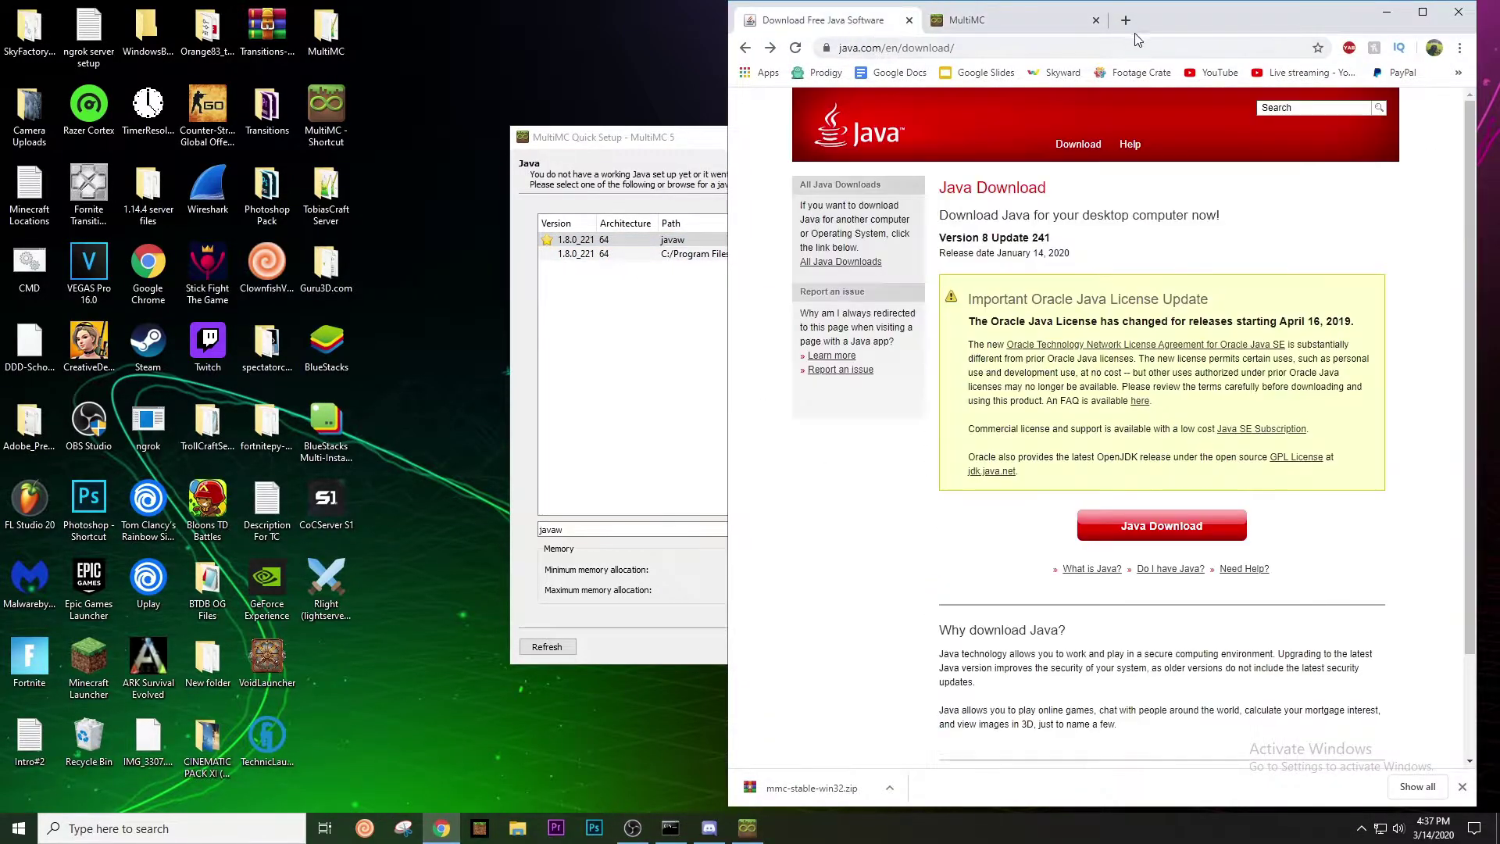
double_click(1137, 24)
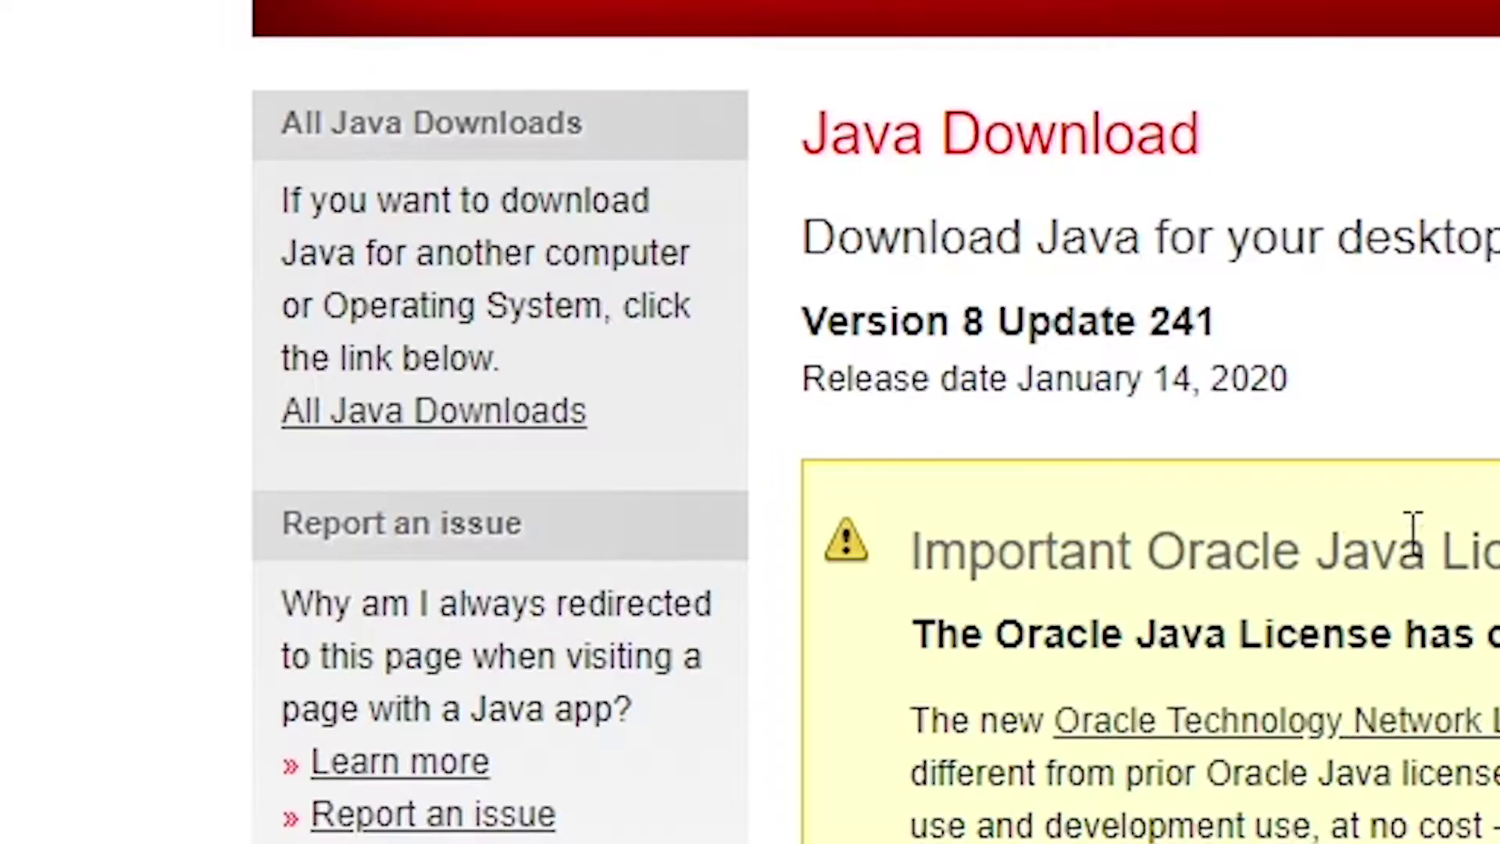
left_click(399, 418)
scroll(801, 401, "down", 1)
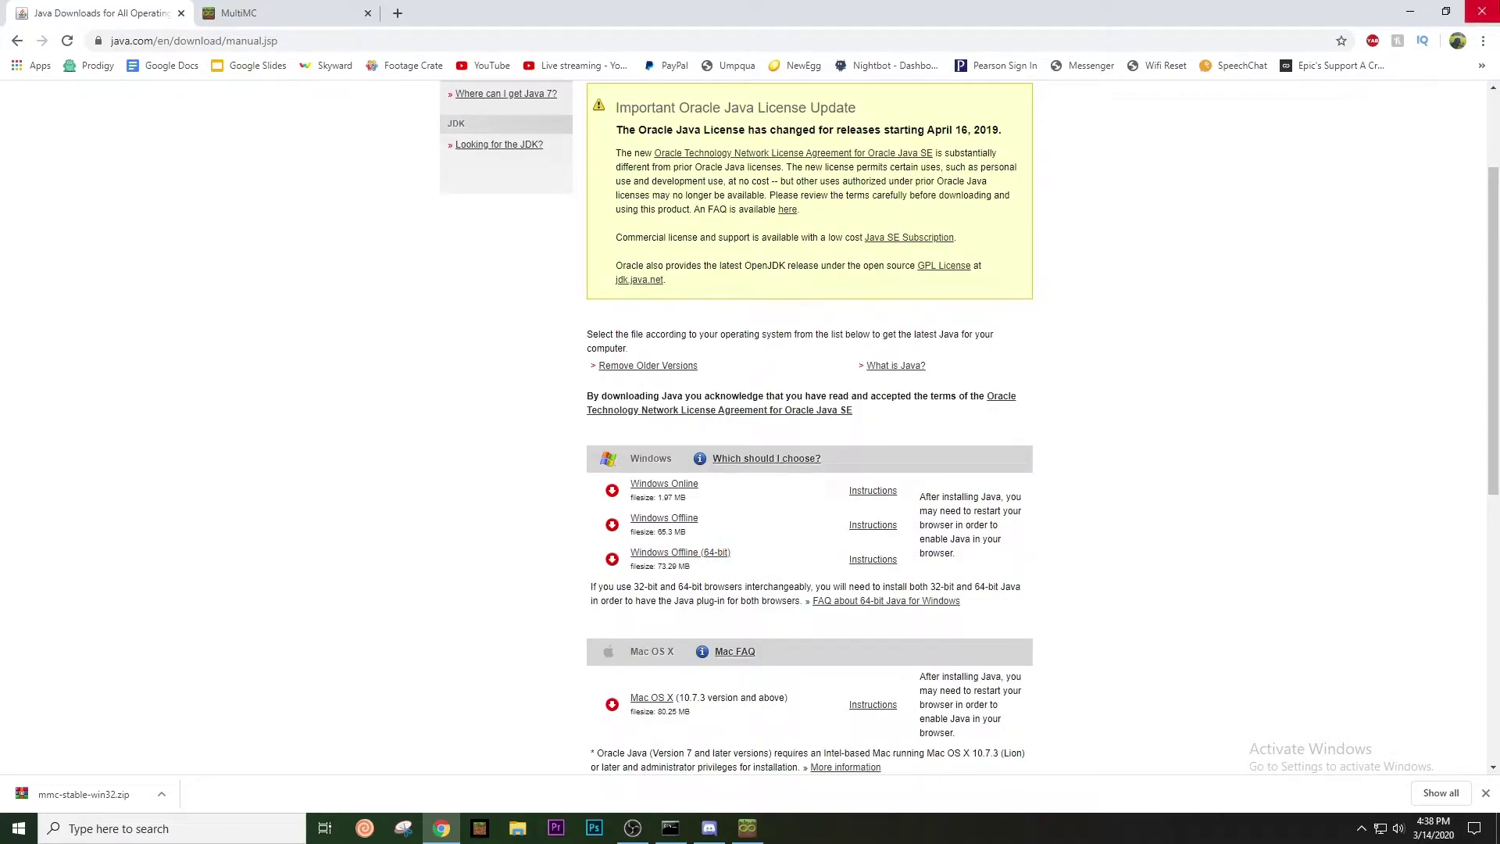
left_click(1410, 12)
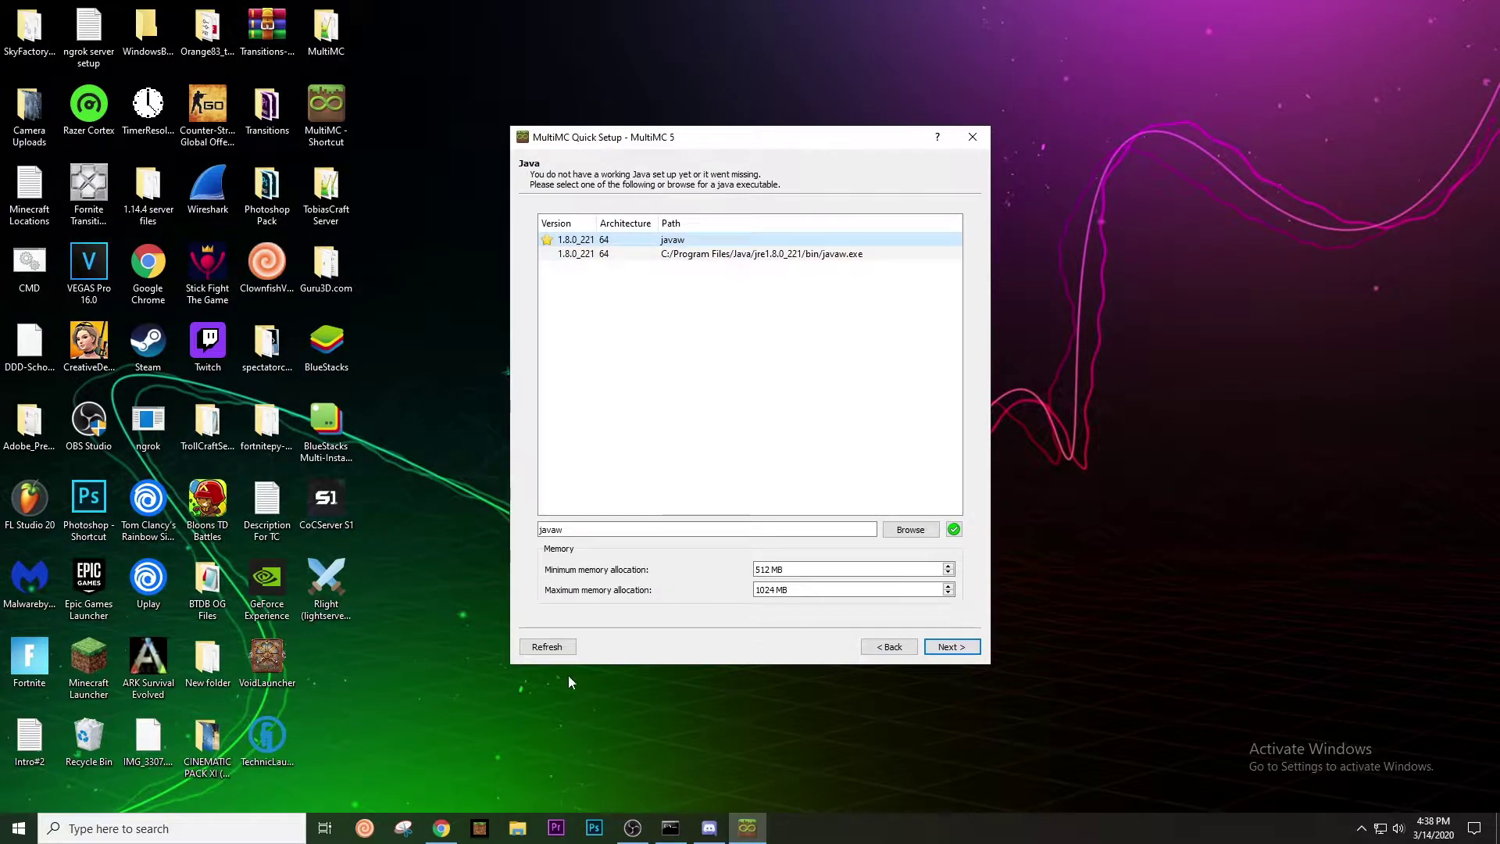
Refresh the Java list, choose javaw 1.8.0_221 and set maximum memory to 6144 MB
left_click(550, 647)
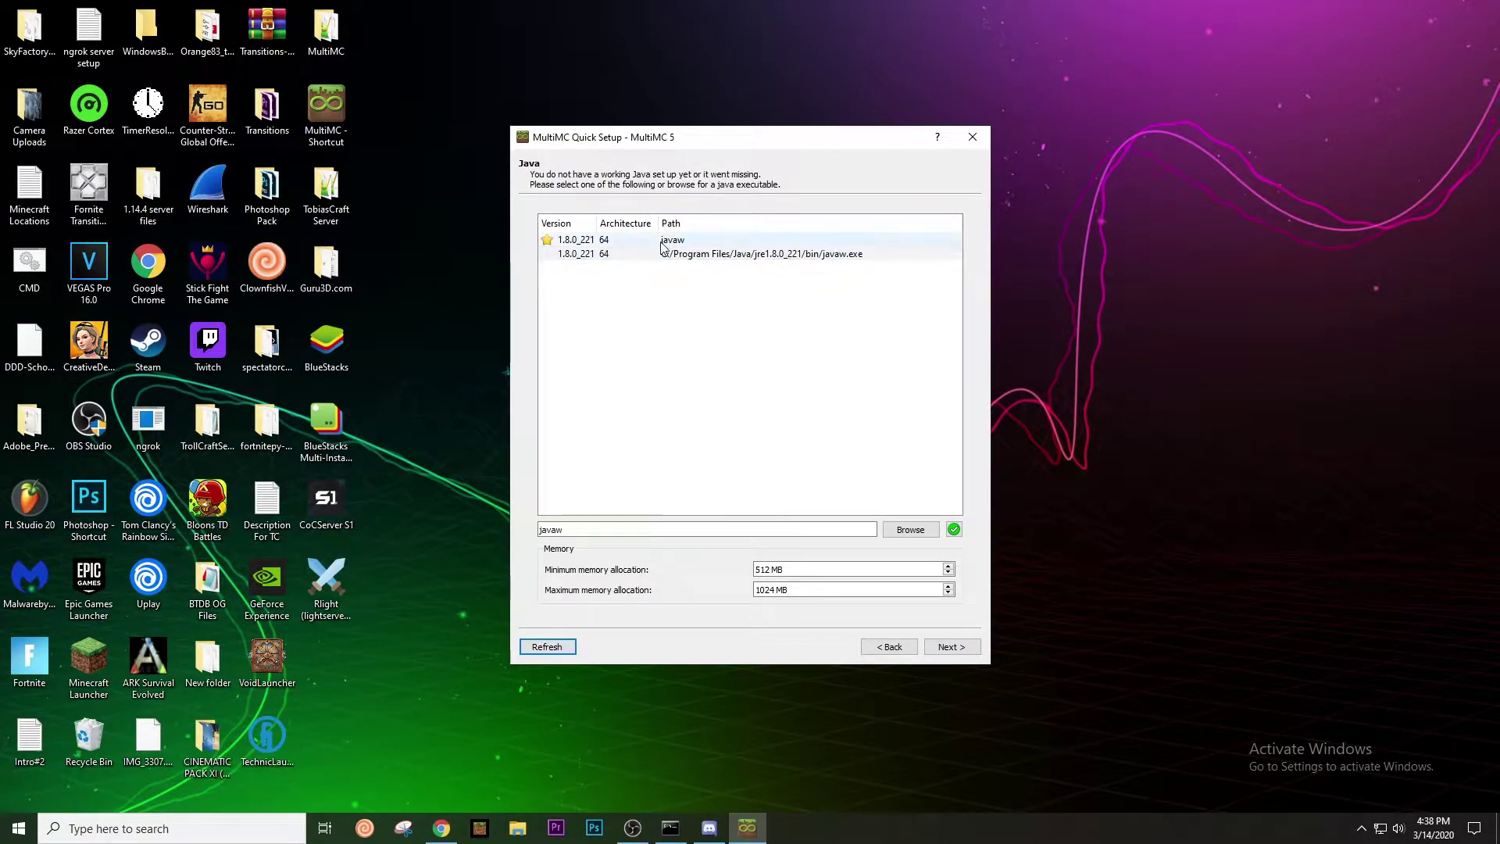
left_click(694, 241)
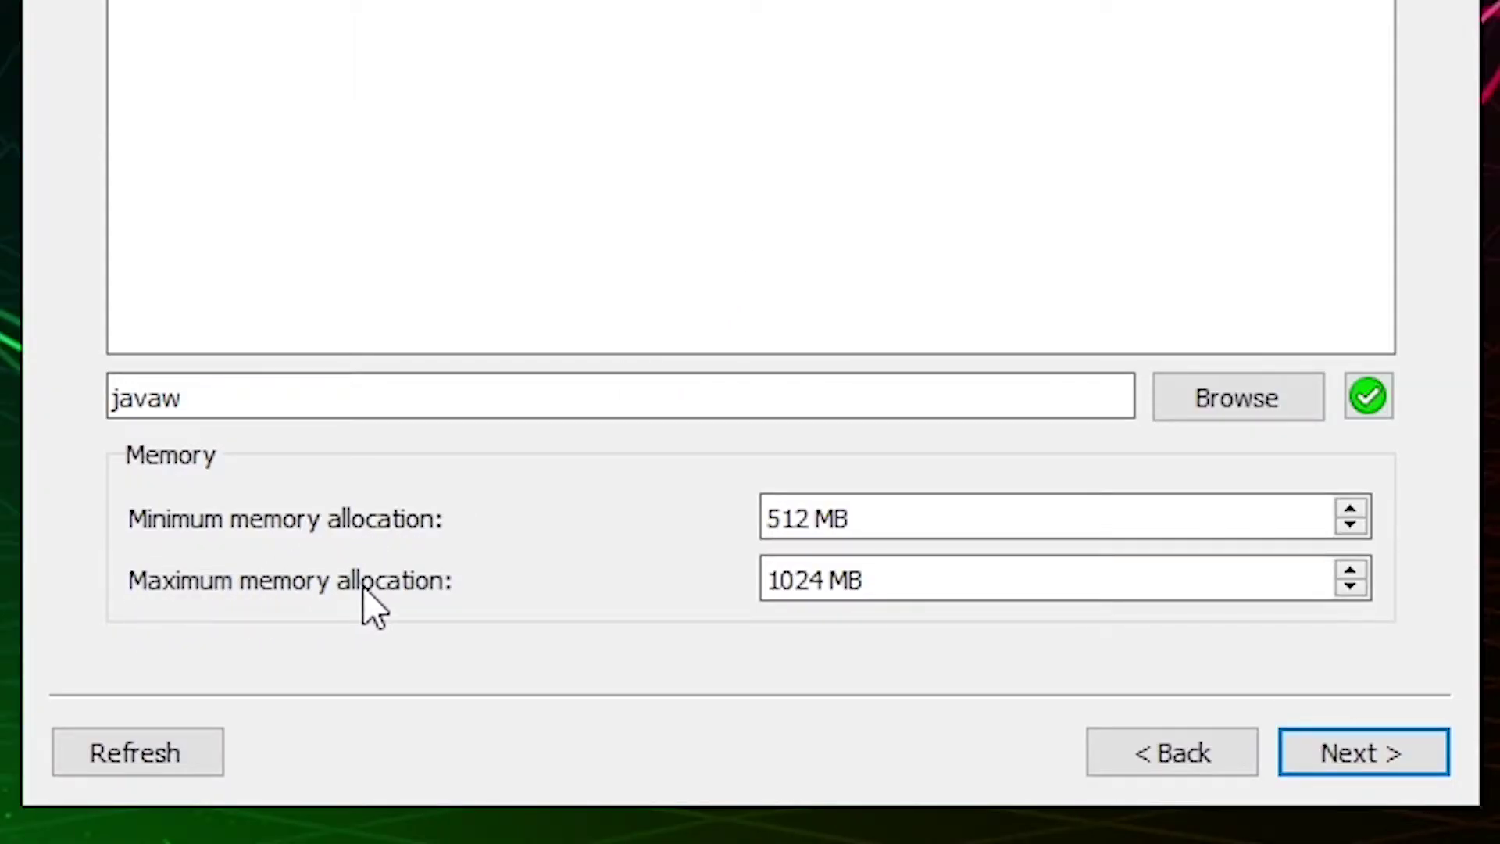
left_click_drag(969, 598, 636, 582)
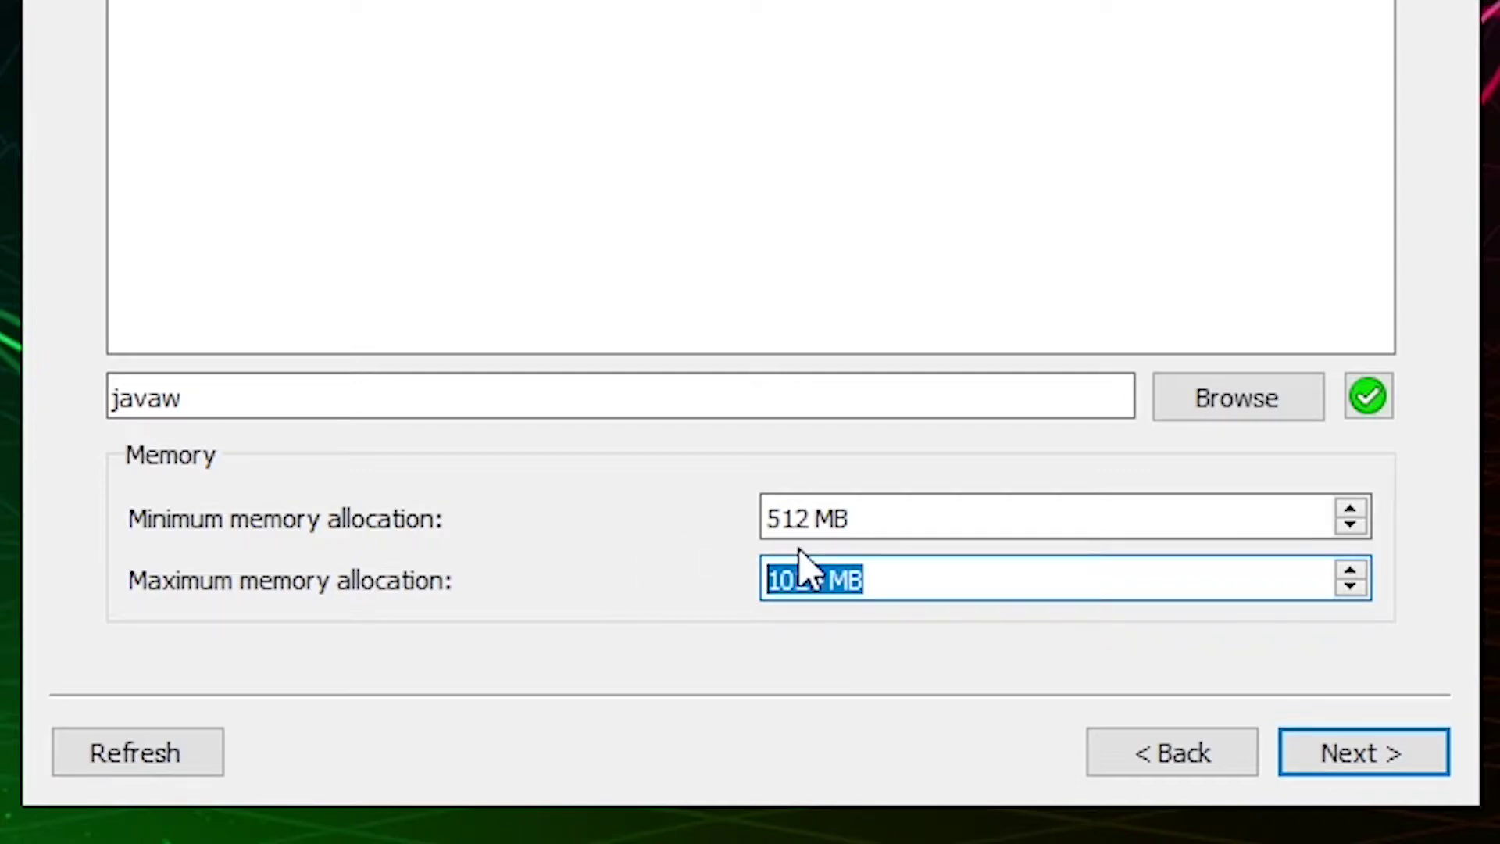
type("6144")
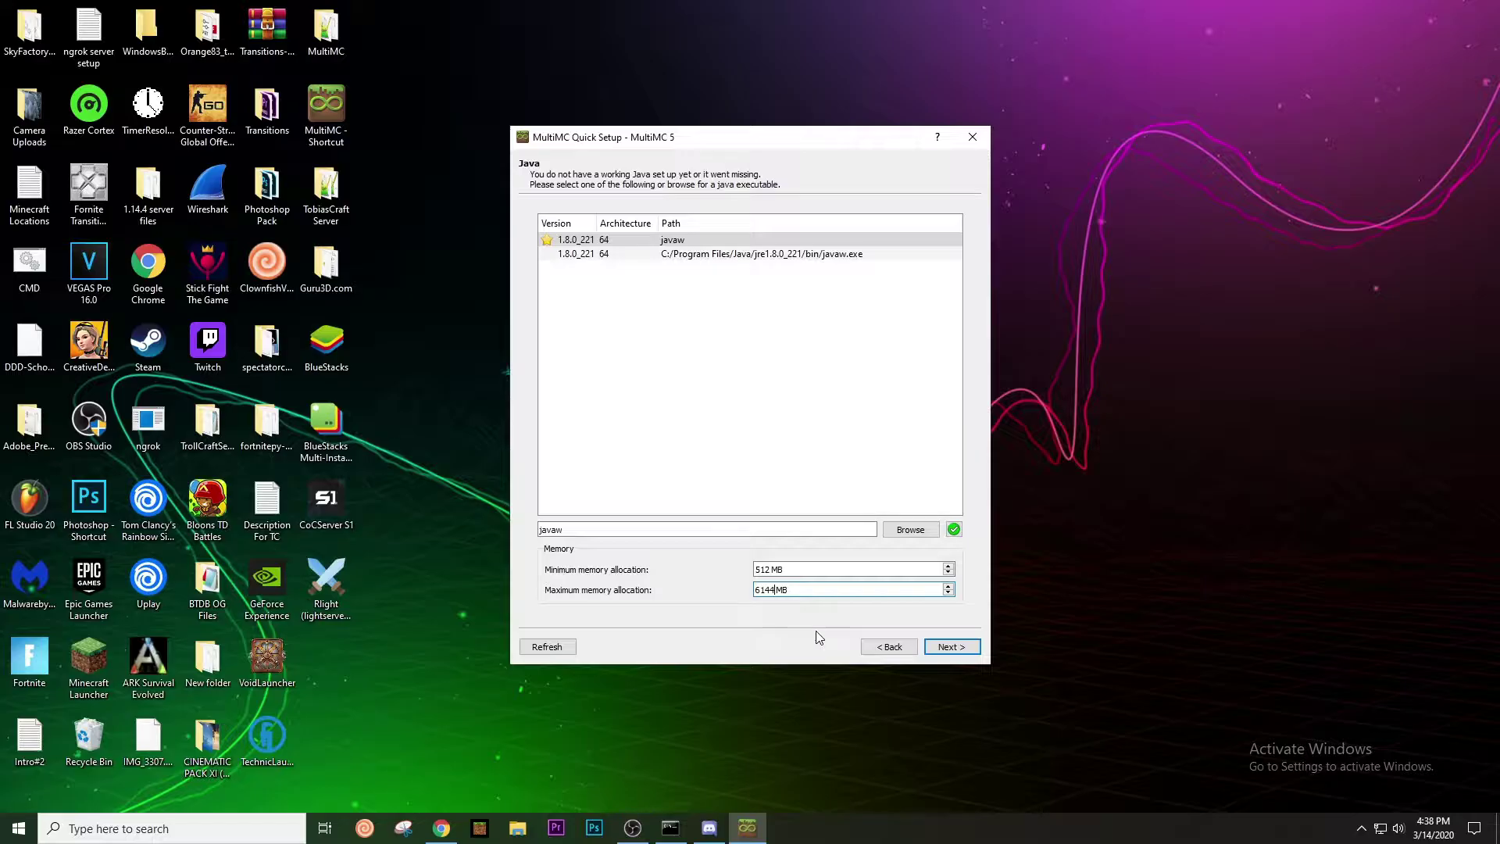
Finish Quick Setup past the analytics page to reach MultiMC's main window
left_click(949, 649)
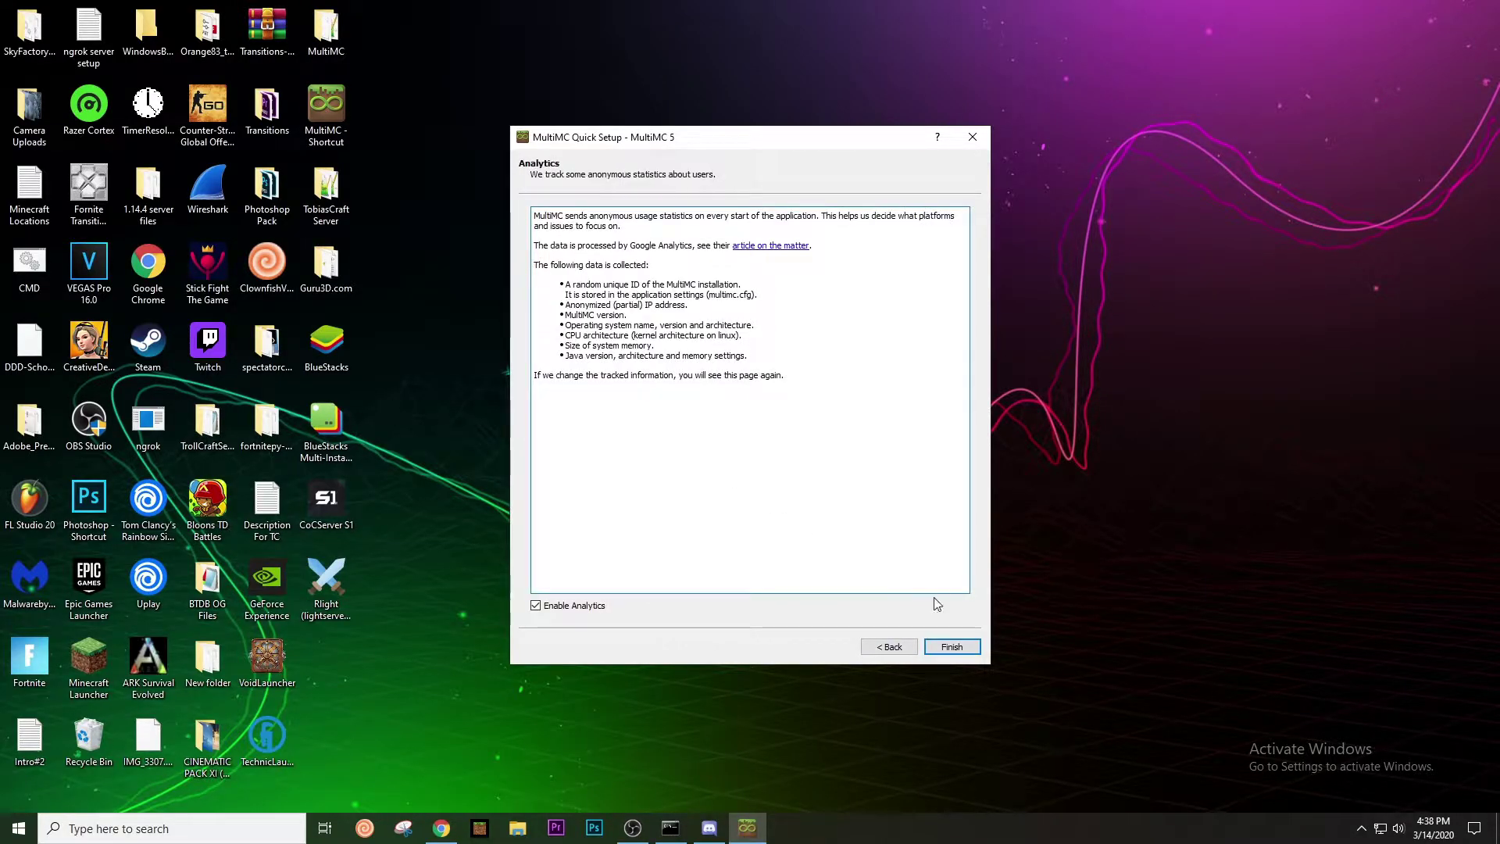
left_click(953, 648)
left_click_drag(615, 170, 702, 188)
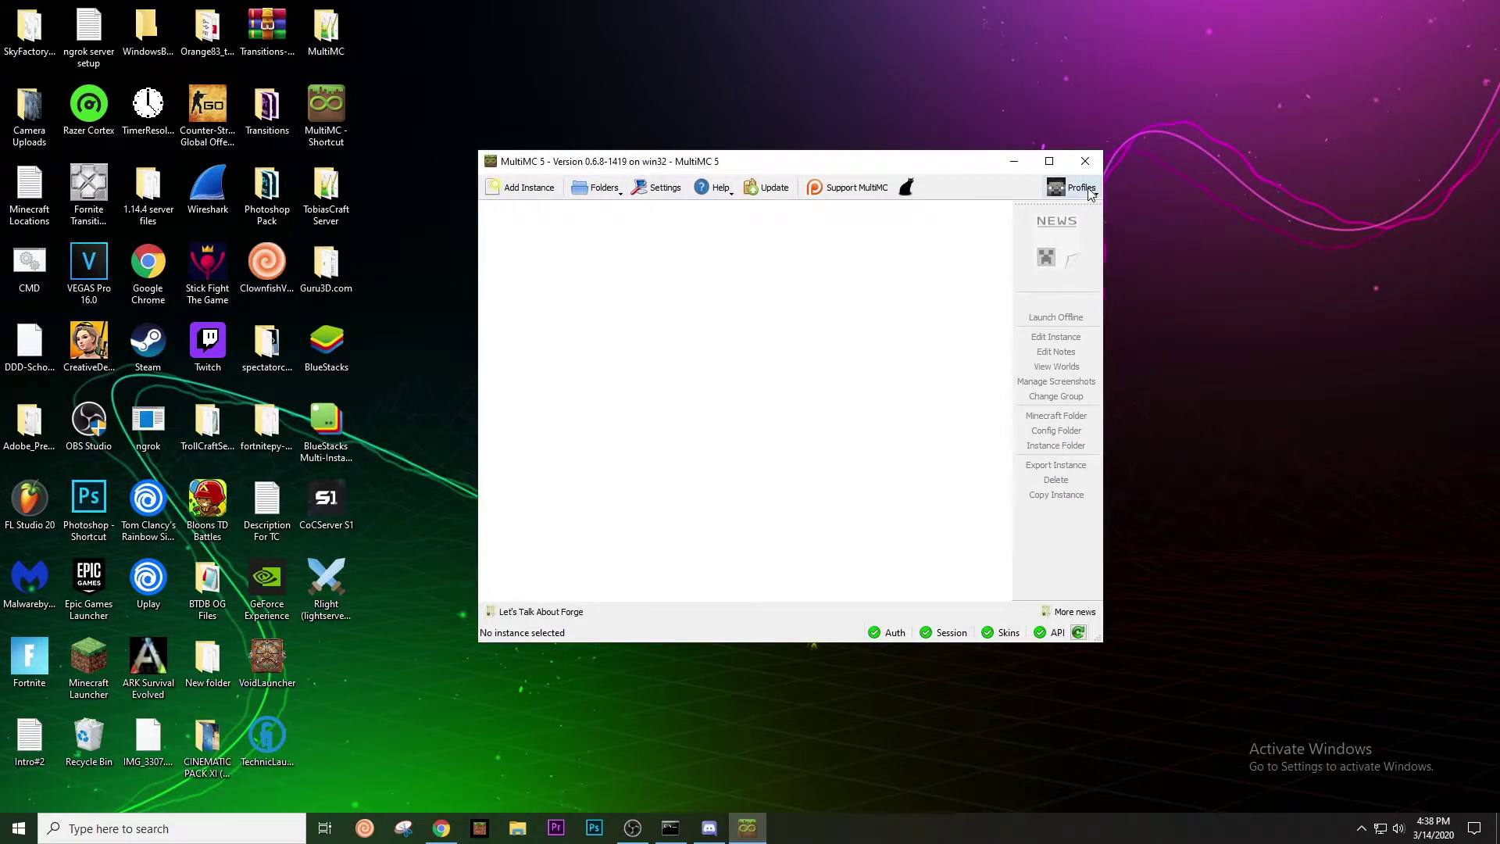
Add a Minecraft account via Profiles > Manage Accounts with its e-mail and password, then close Settings
left_click(1090, 197)
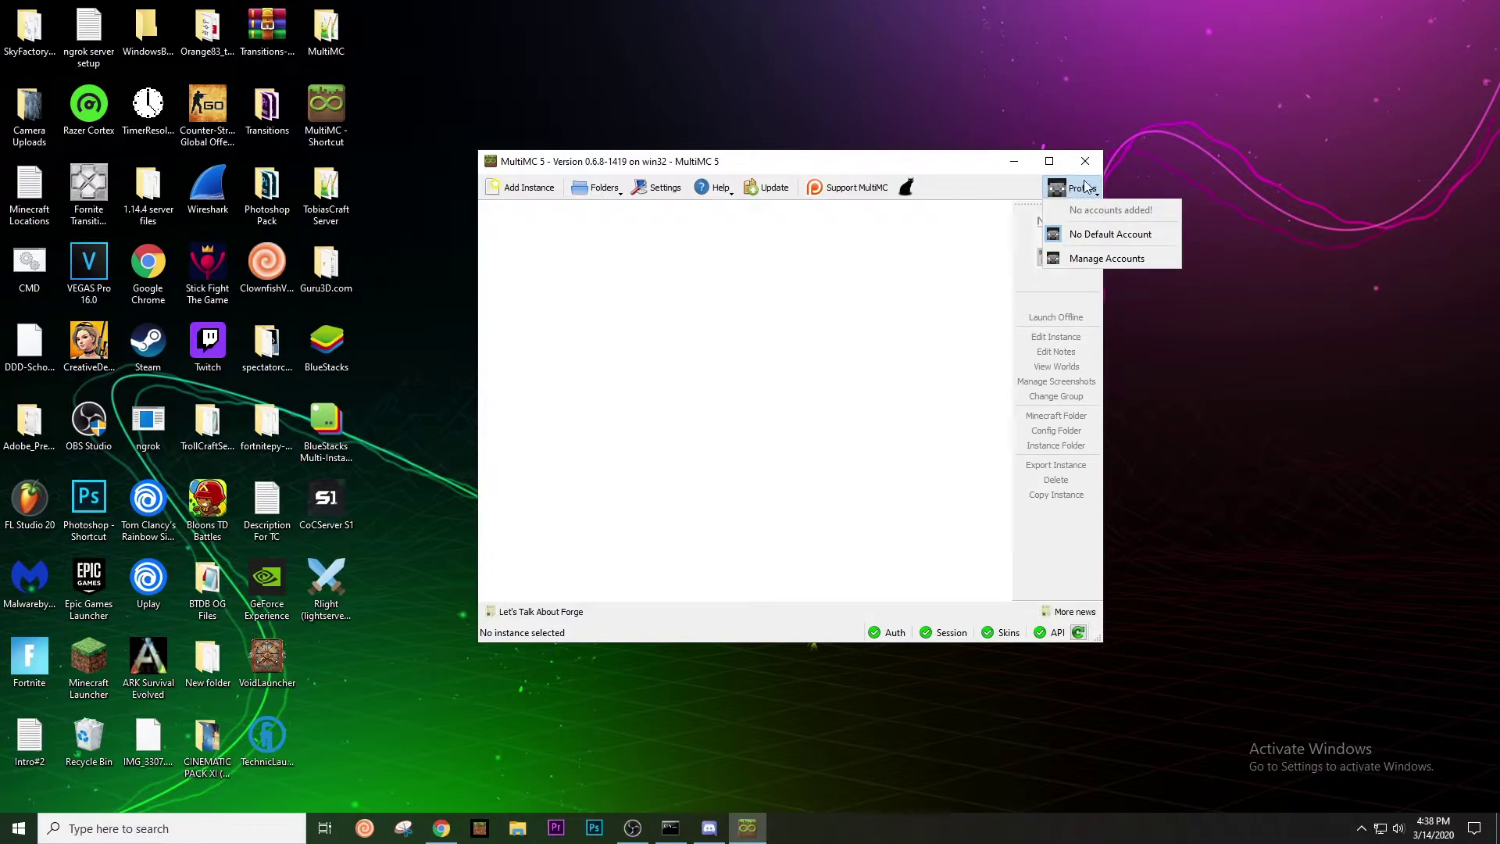
left_click(1106, 258)
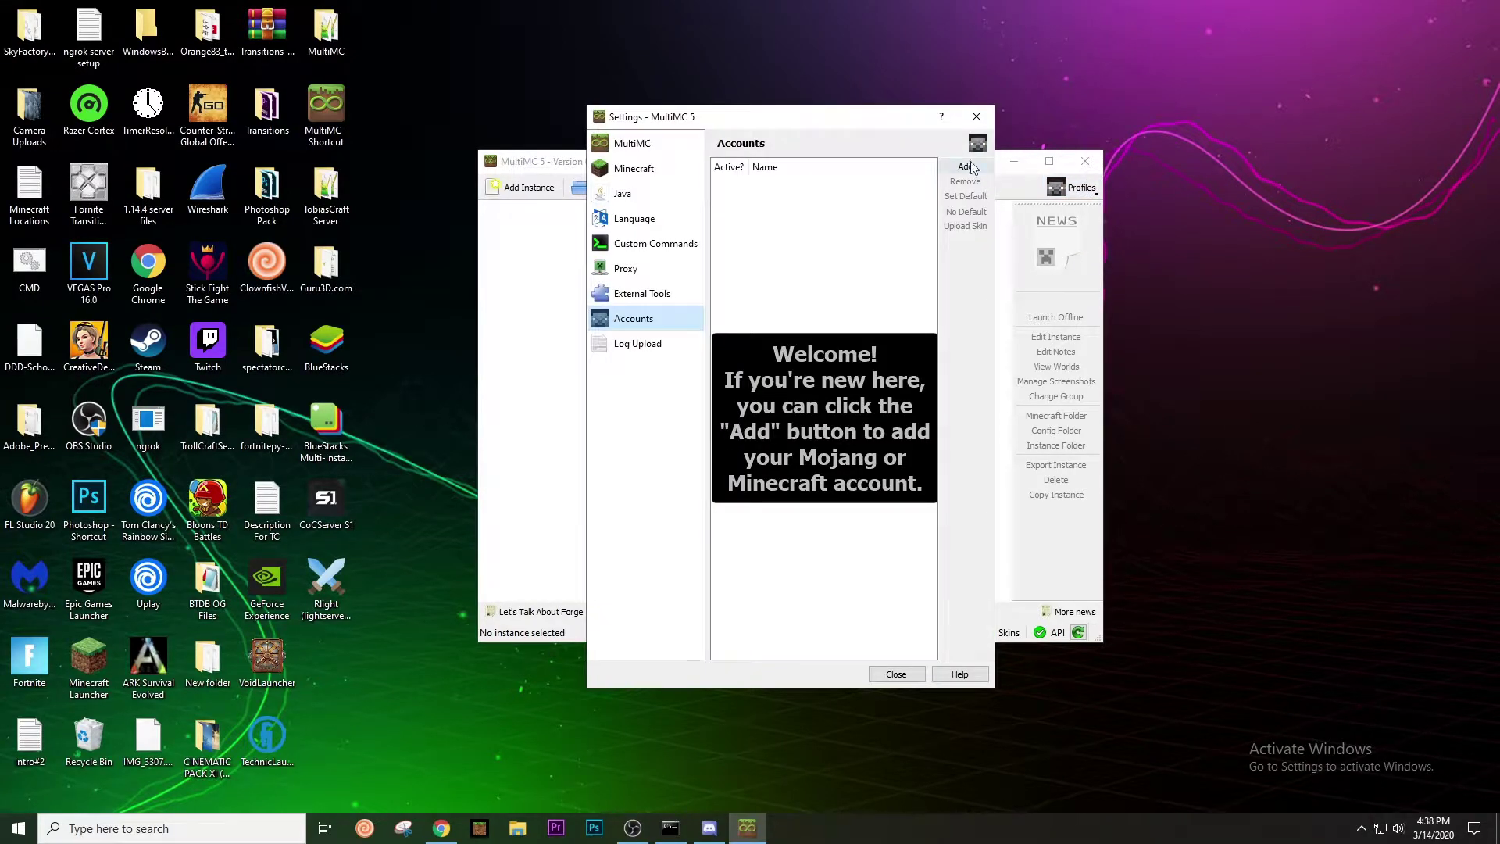
left_click(966, 168)
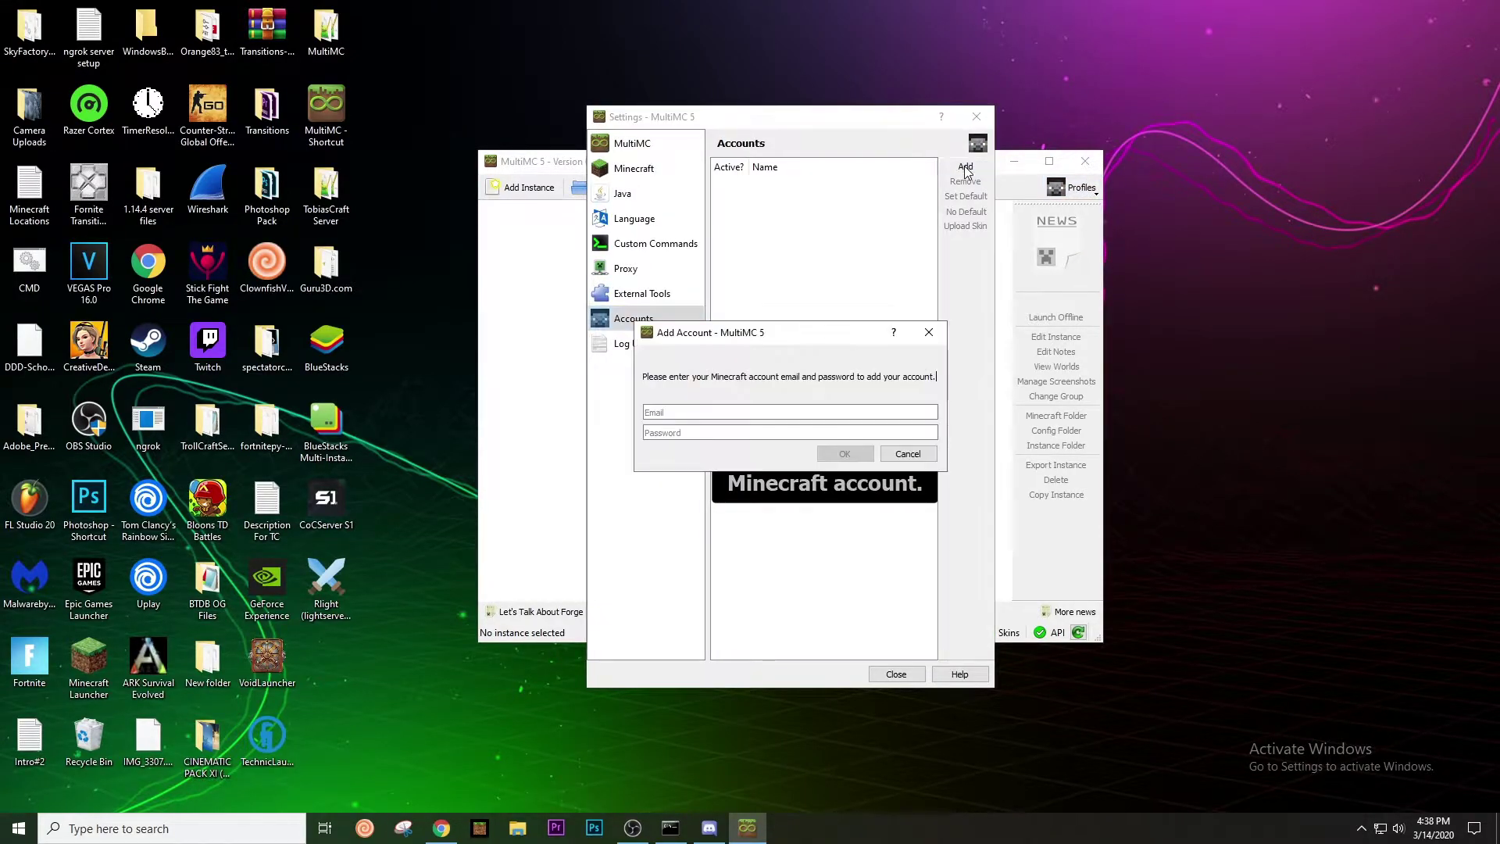
left_click(767, 434)
left_click(761, 412)
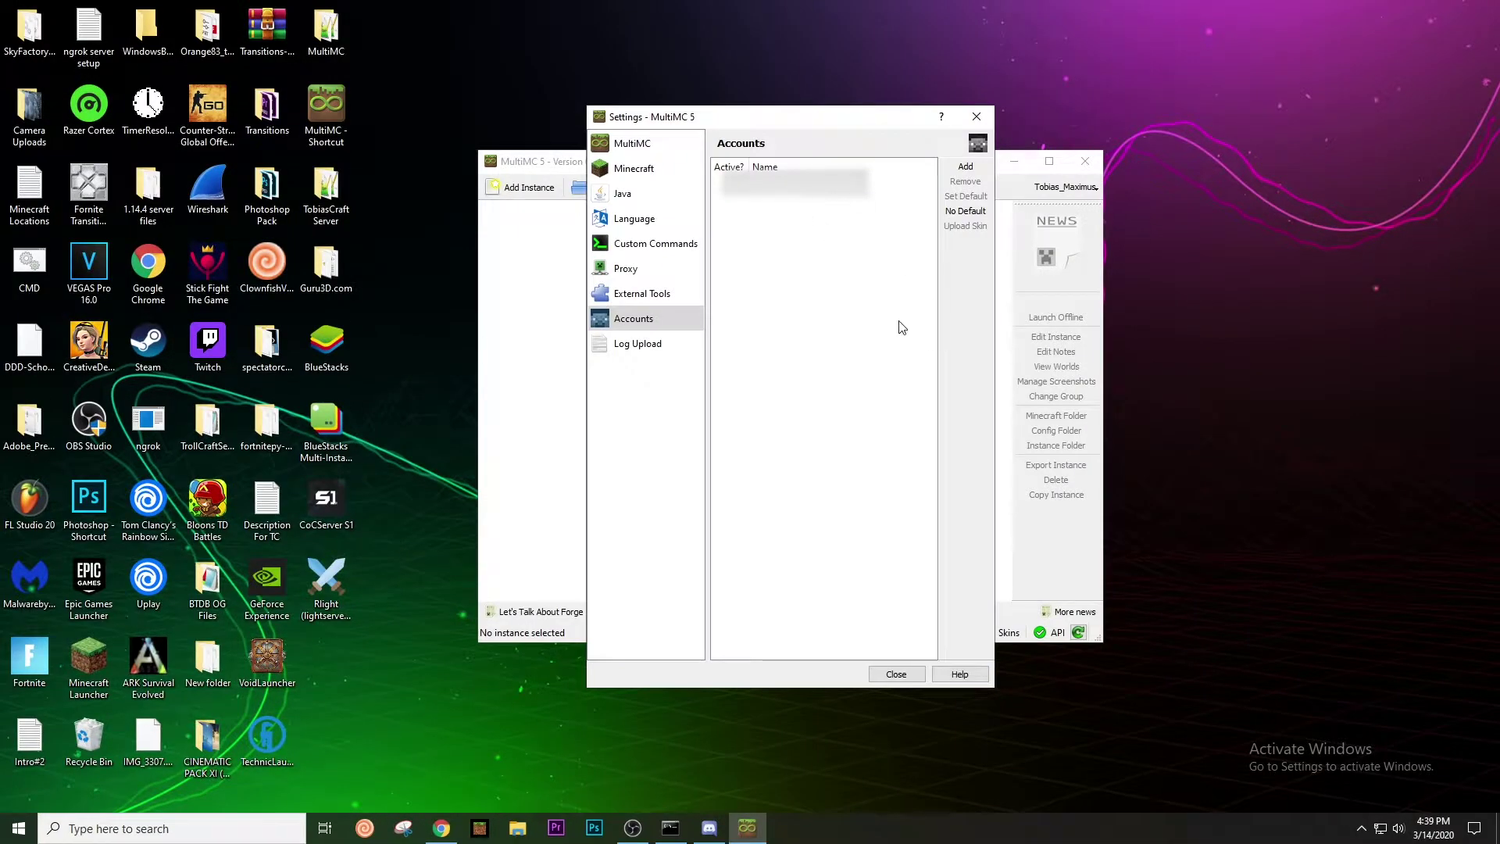
left_click(896, 673)
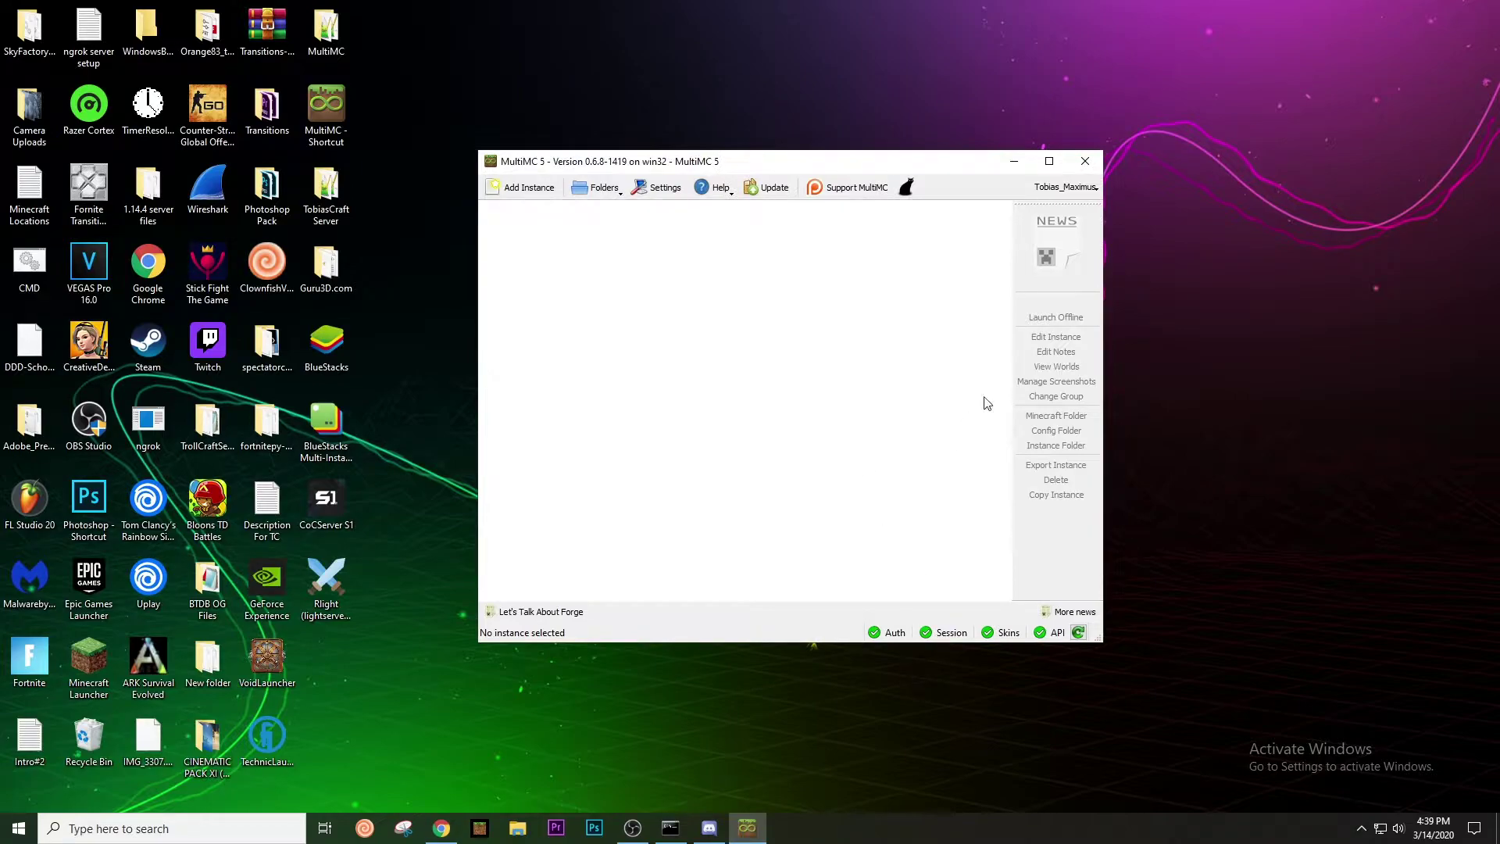
left_click(1042, 192)
left_click(1041, 192)
left_click(1041, 193)
left_click(1042, 192)
left_click(709, 828)
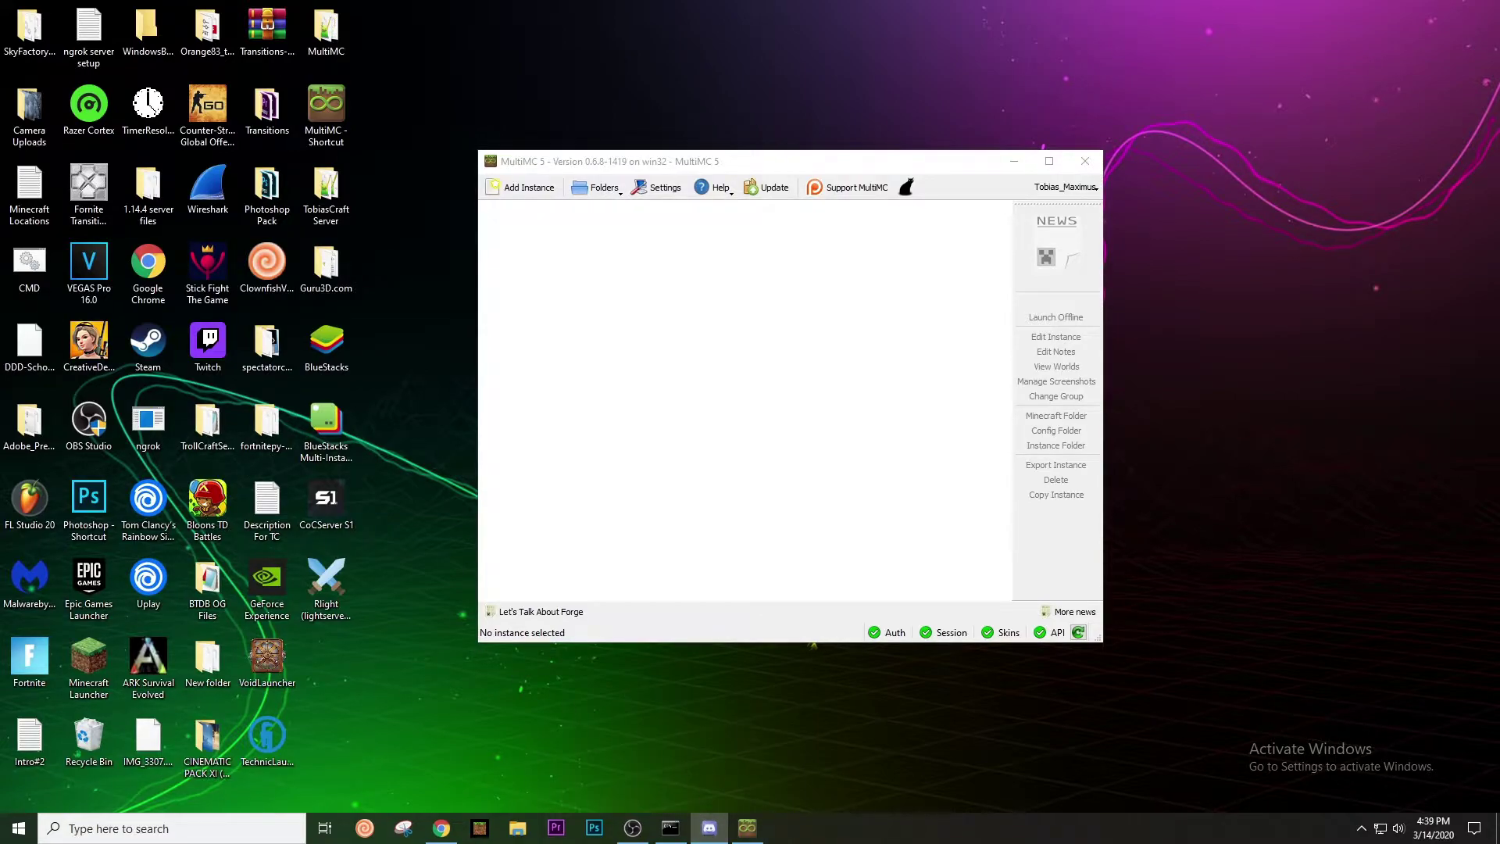
Maximize Discord, read the latest #tobiascraft message and open its Dropbox link for TobiasCraft.zip
left_click_drag(982, 39, 966, 4)
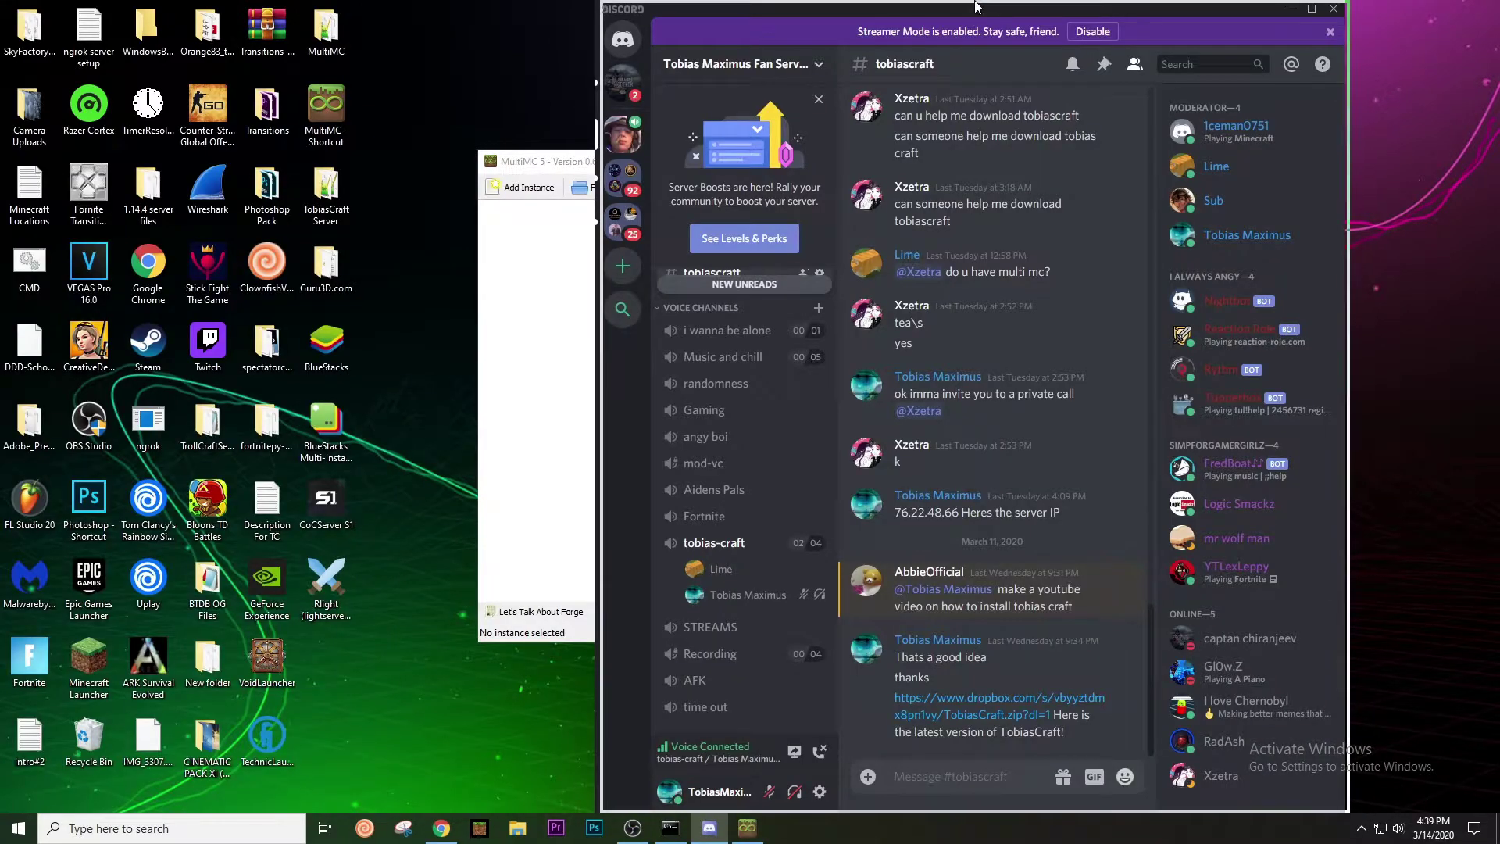
double_click(1006, 9)
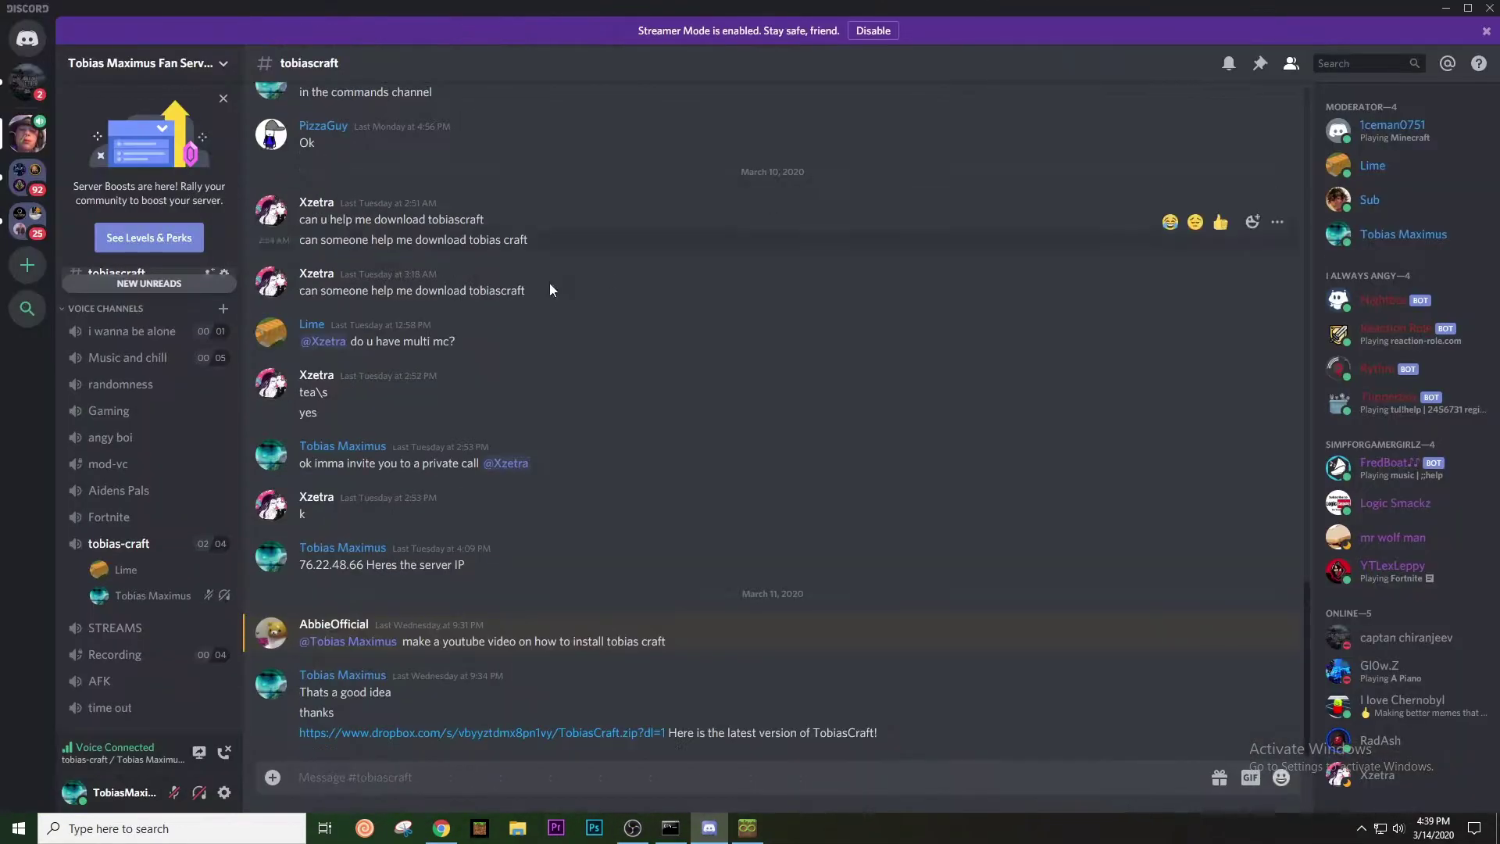
scroll(151, 445, "up", 5)
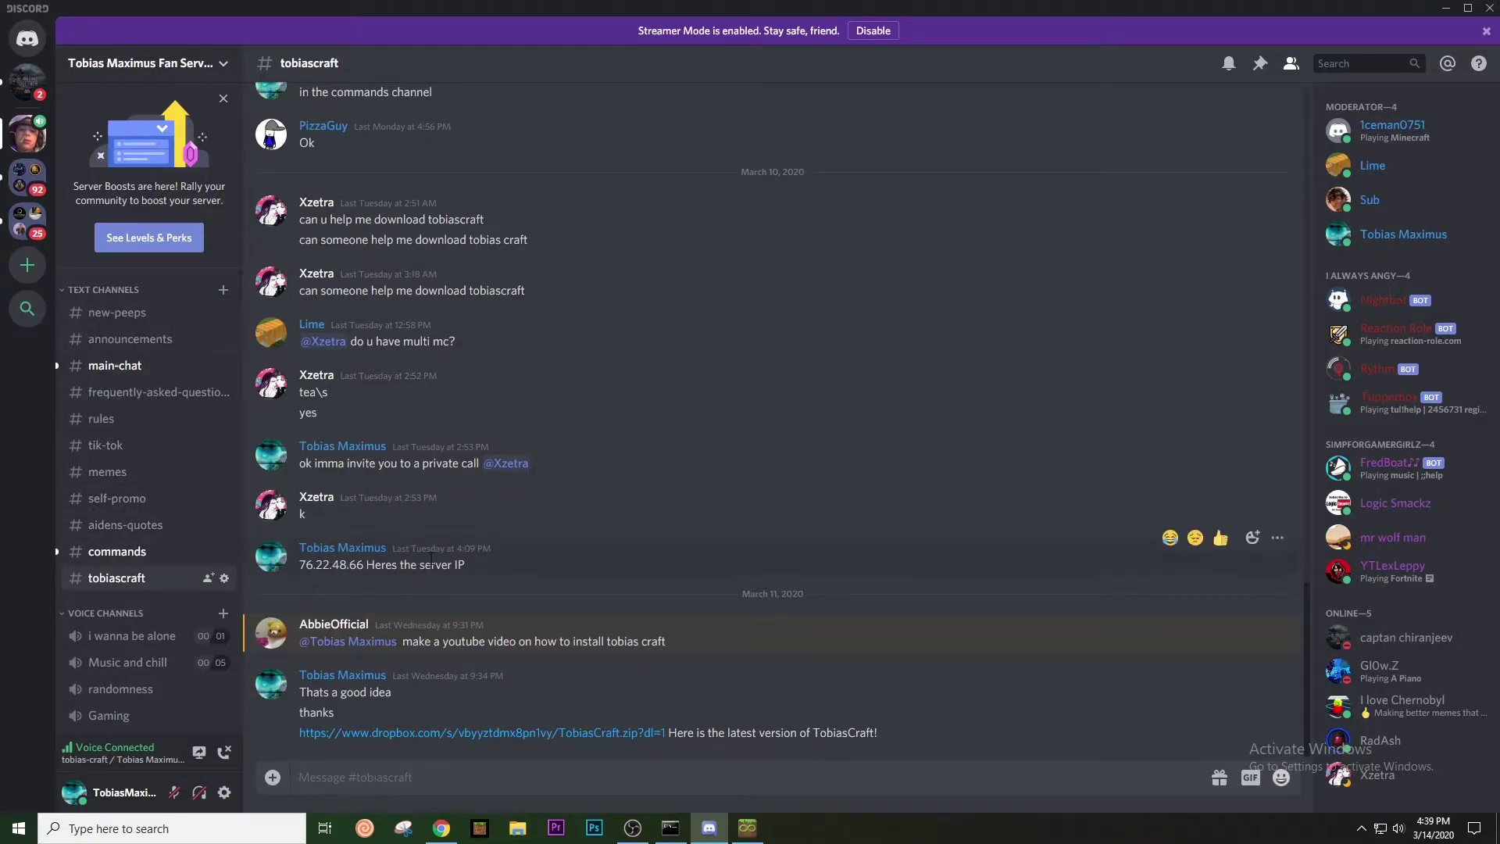
mouse_move(937, 736)
left_mouse_down()
mouse_move(304, 735)
mouse_move(358, 761)
left_mouse_up()
left_click(791, 740)
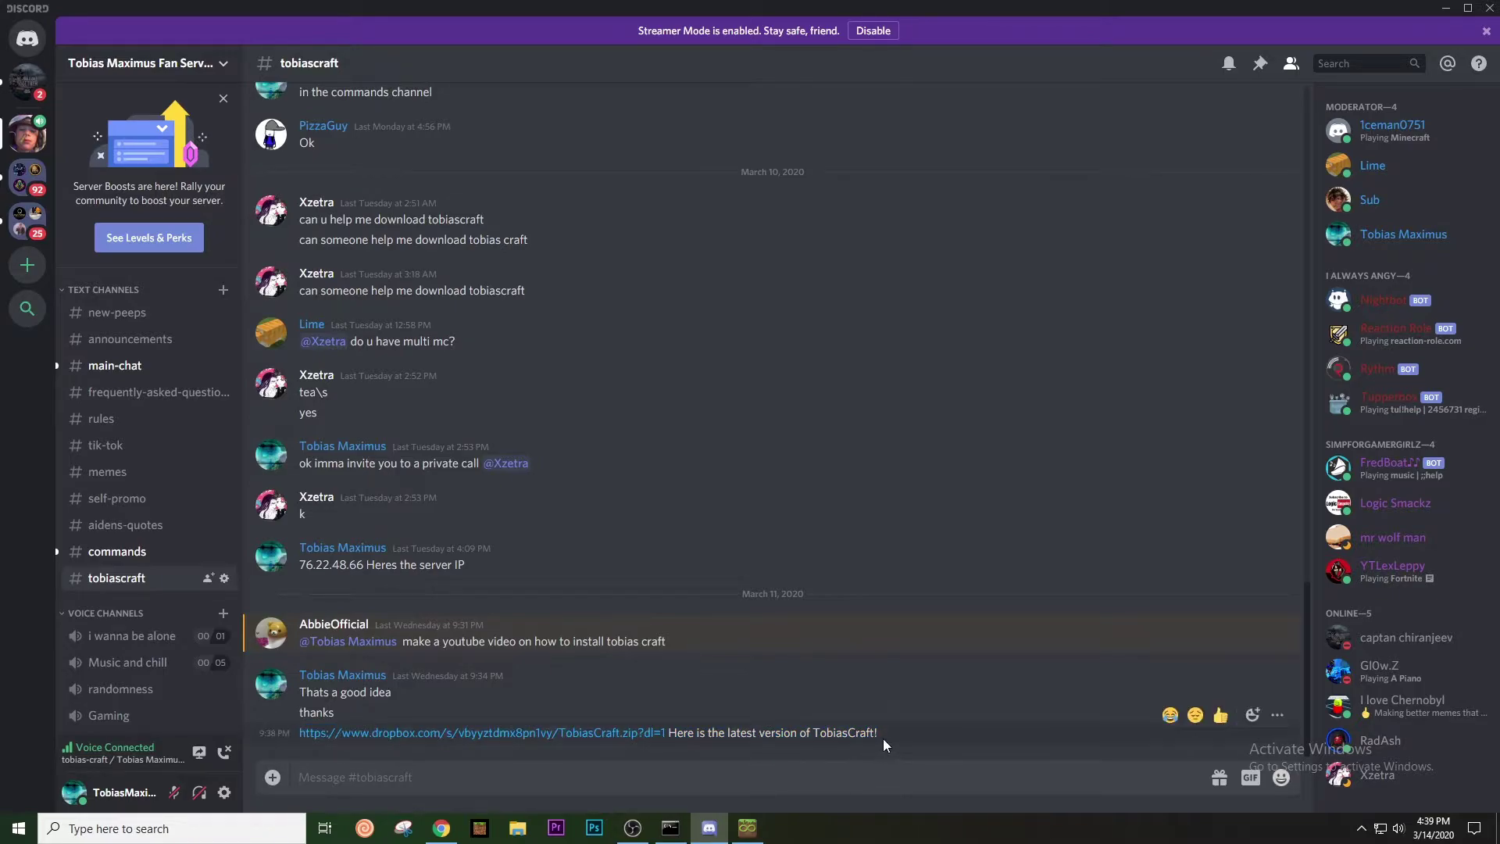
left_click_drag(884, 739, 668, 742)
left_click(857, 733)
mouse_move(918, 739)
left_mouse_down()
mouse_move(315, 744)
mouse_move(782, 748)
left_mouse_up()
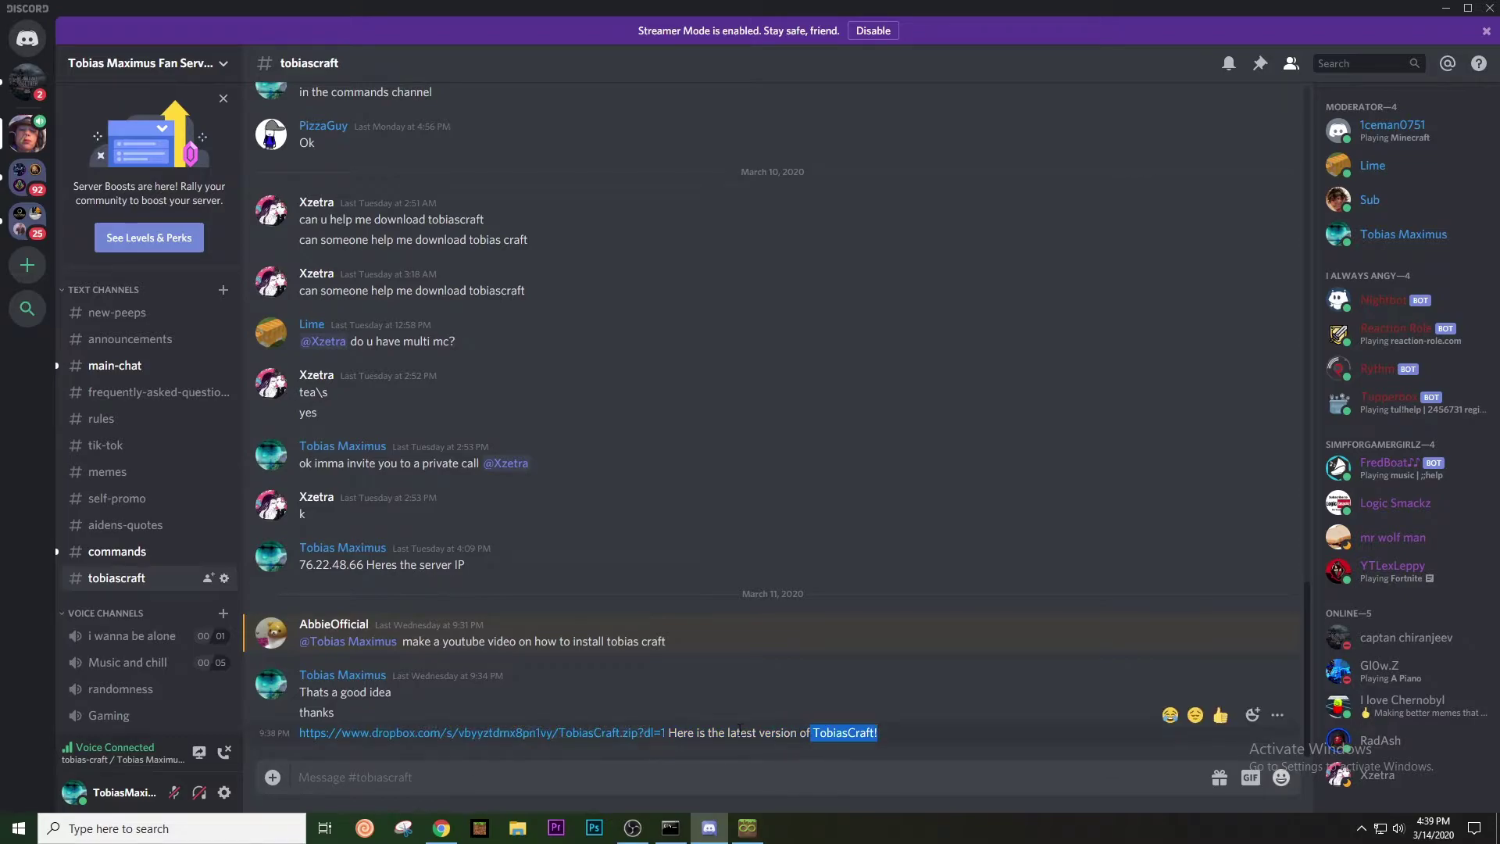
left_click(809, 741)
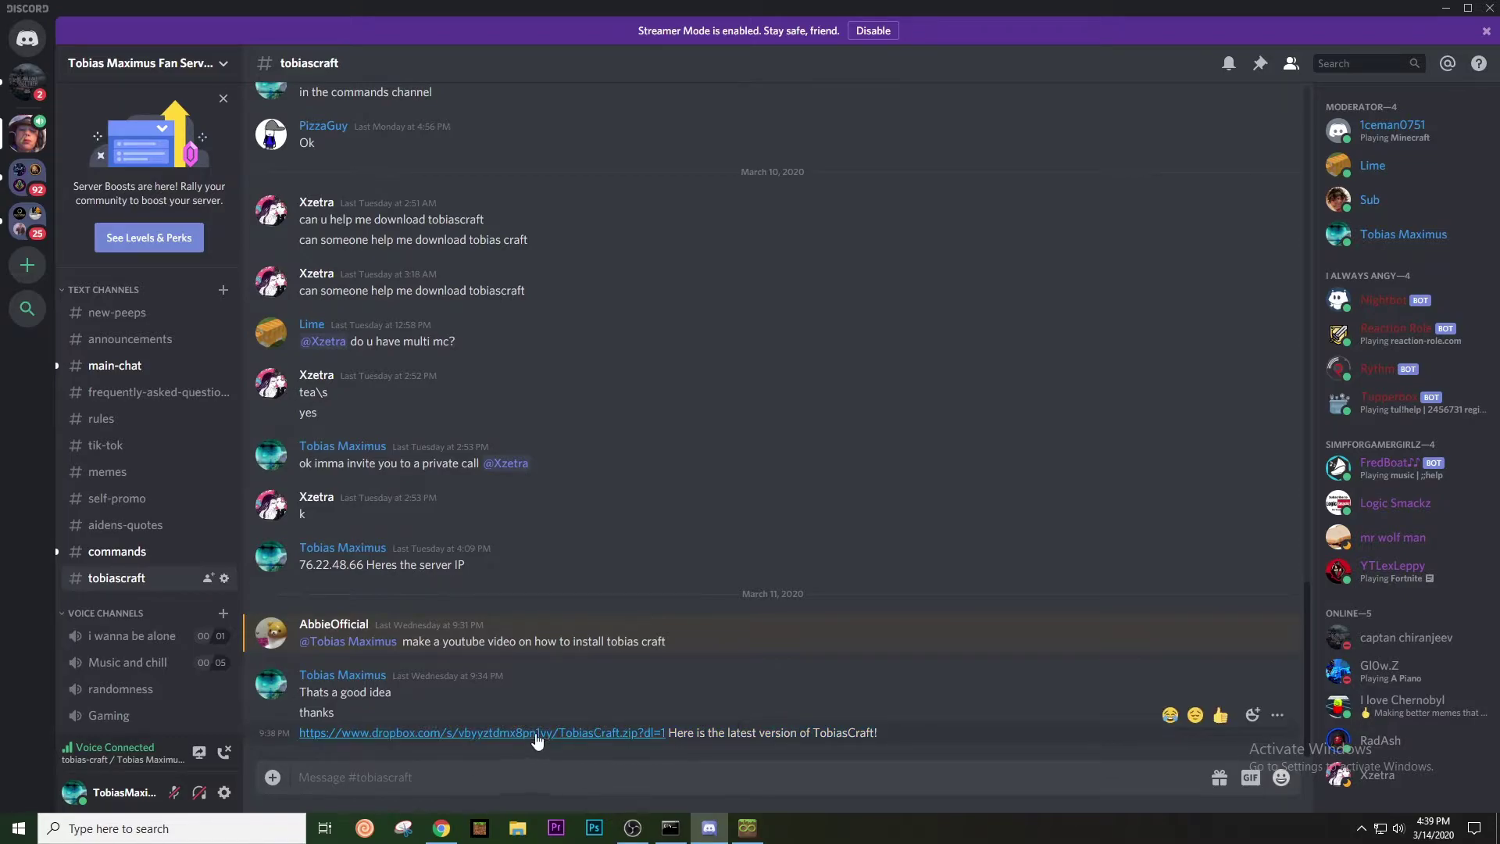
left_click(497, 735)
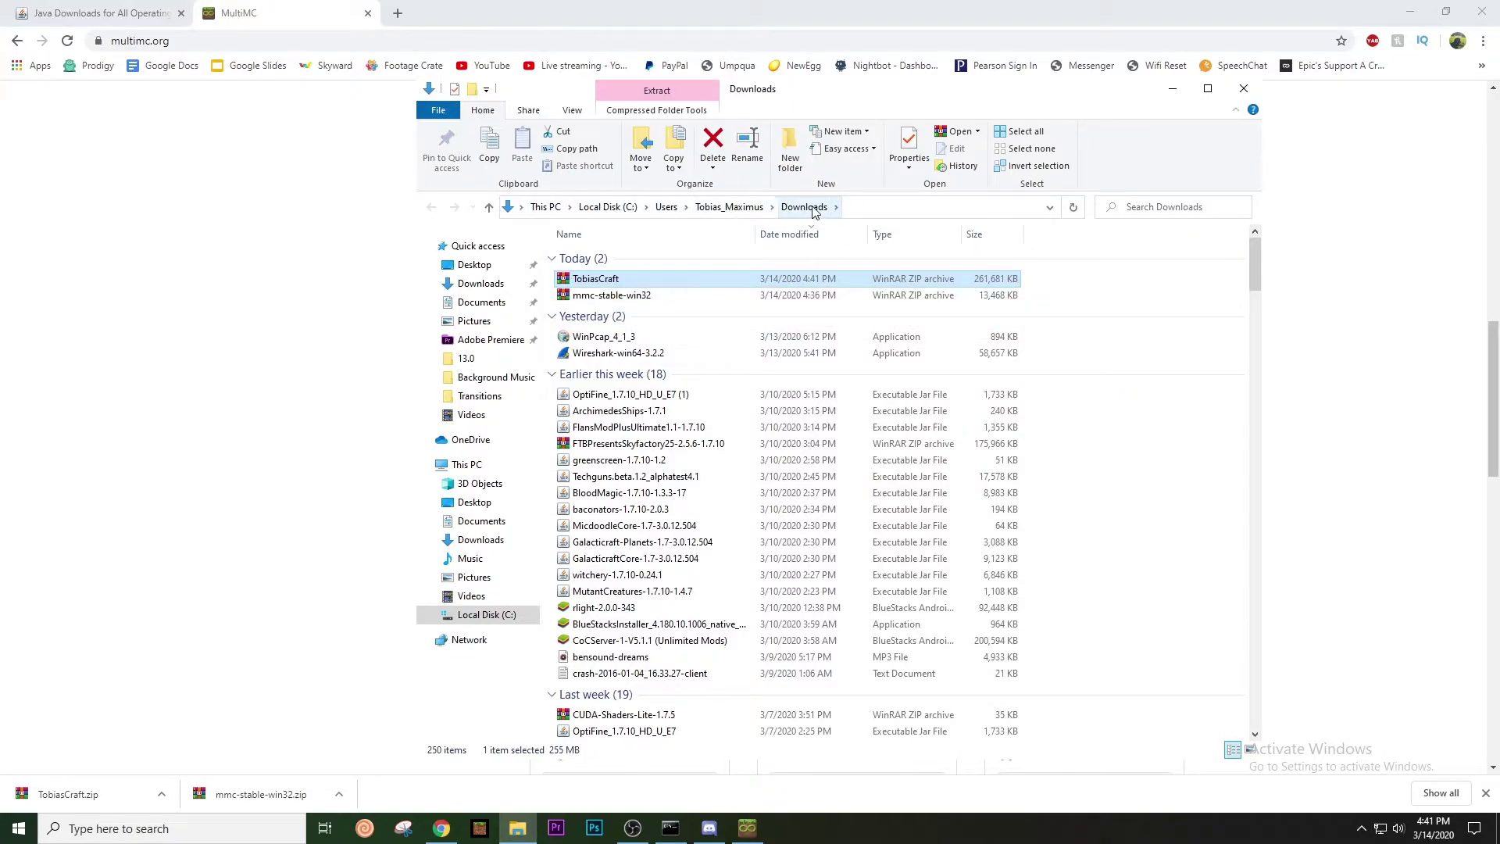
Close the Downloads folder holding TobiasCraft.zip and close Chrome to reveal MultiMC
left_click(1243, 89)
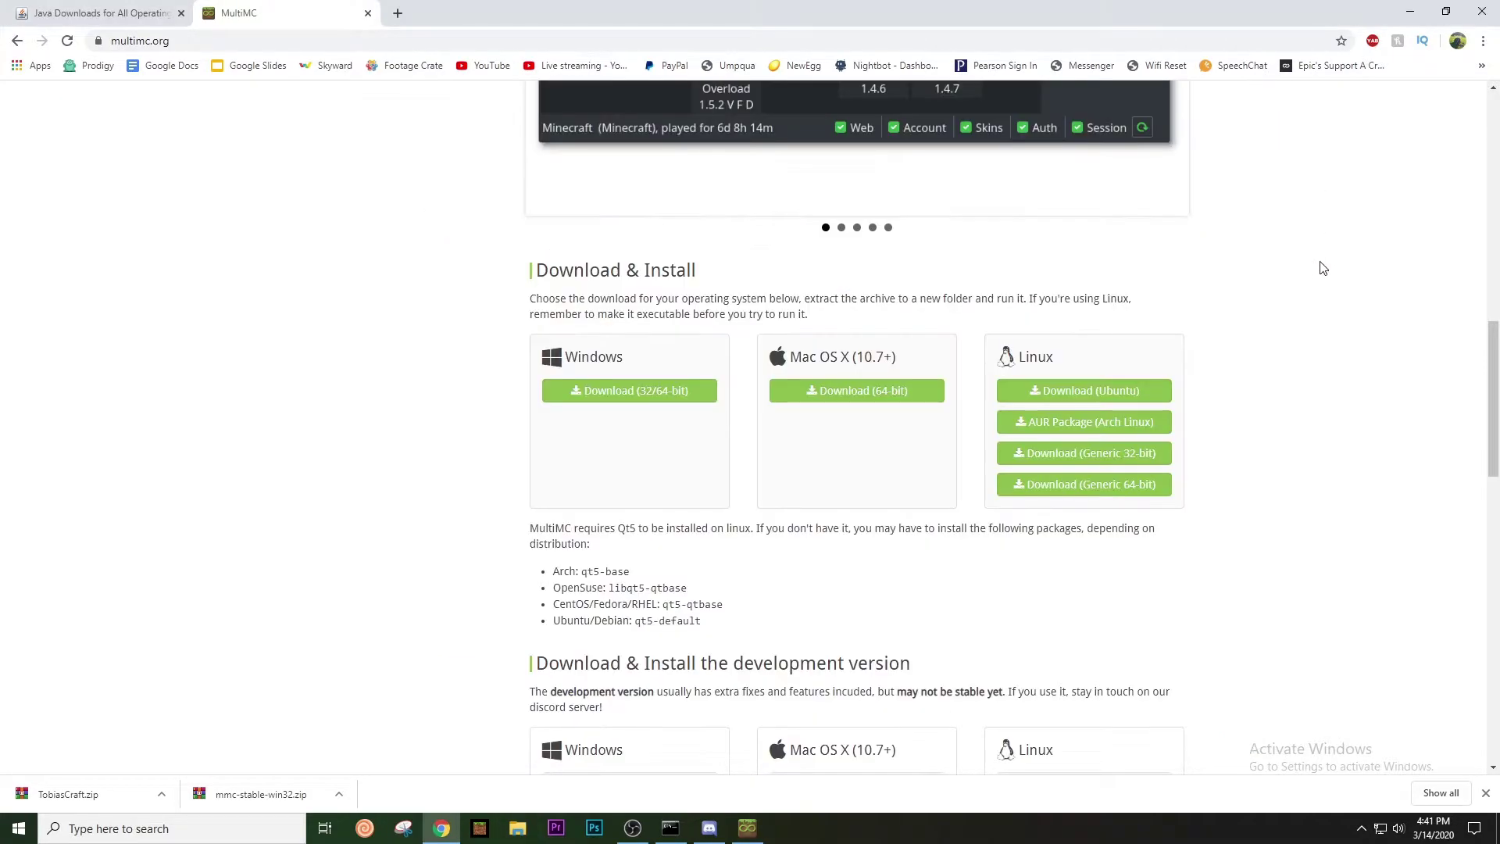
left_click(1485, 10)
Start a new TobiasCraft instance imported from Downloads\TobiasCraft.zip via Import from zip
left_click(1488, 10)
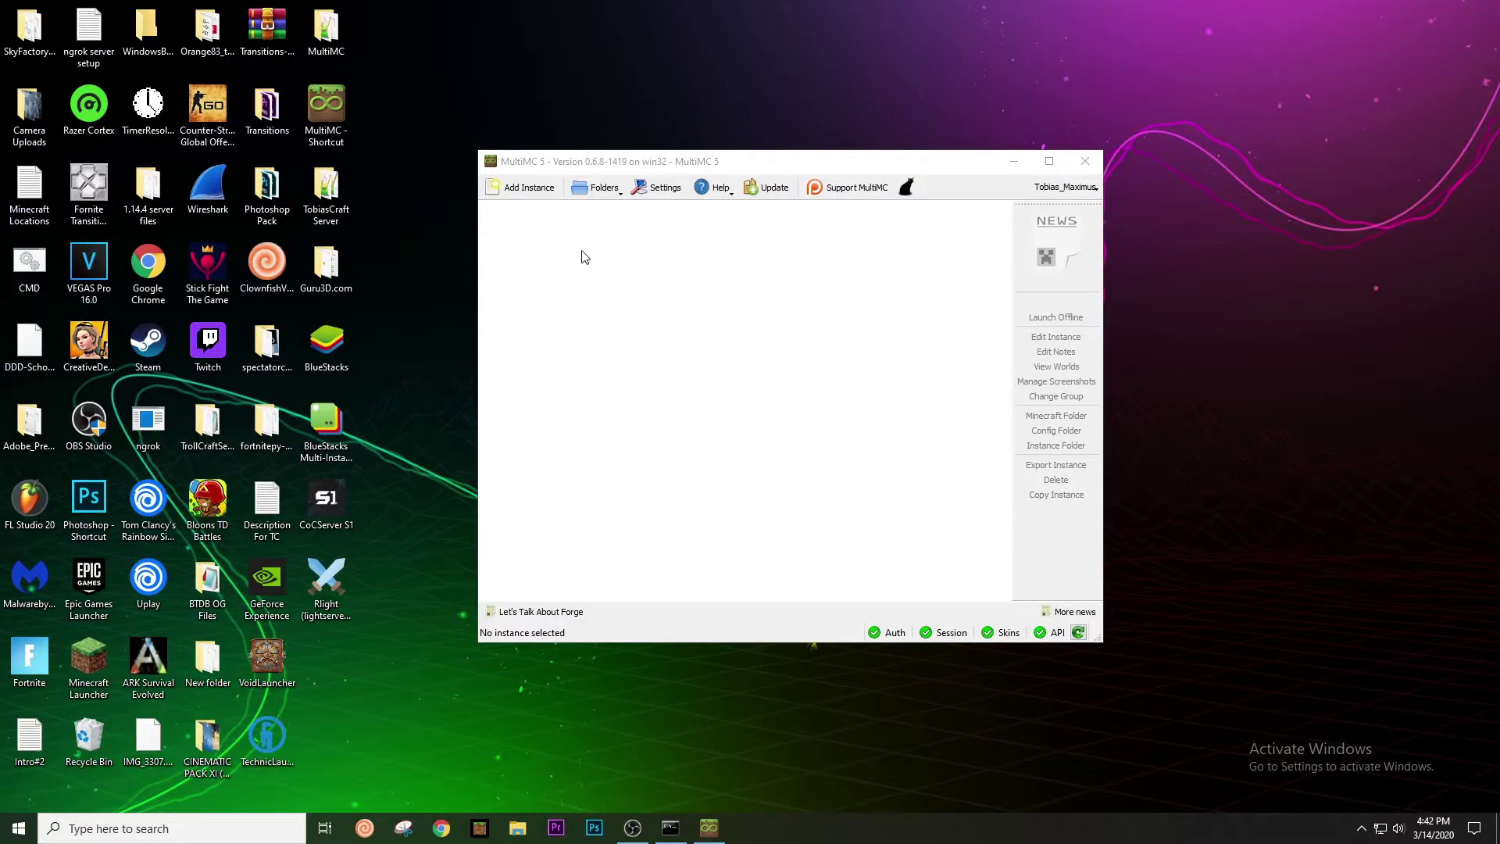
left_click(522, 192)
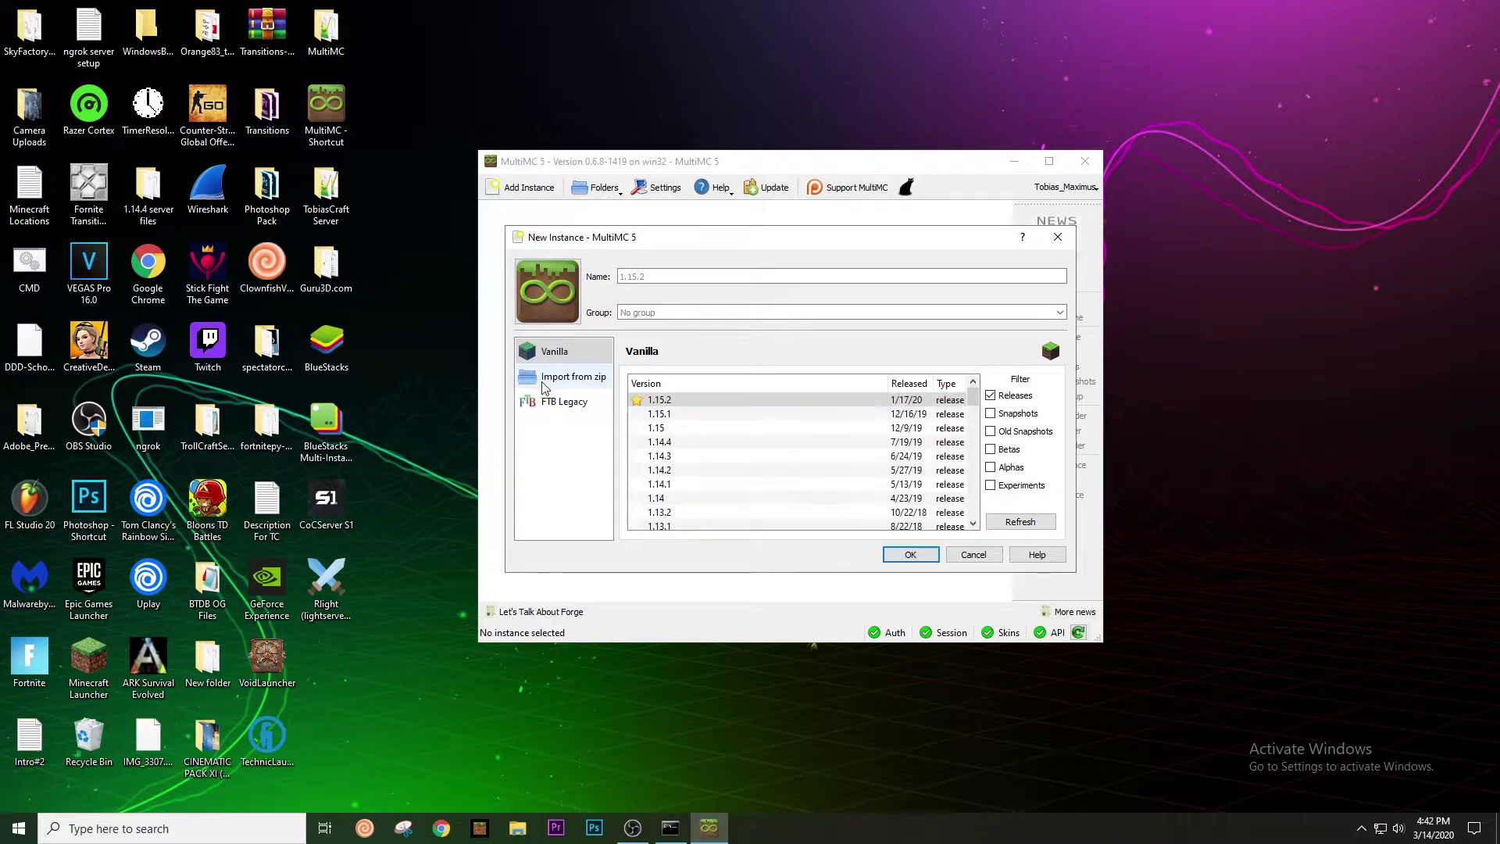
left_click(573, 377)
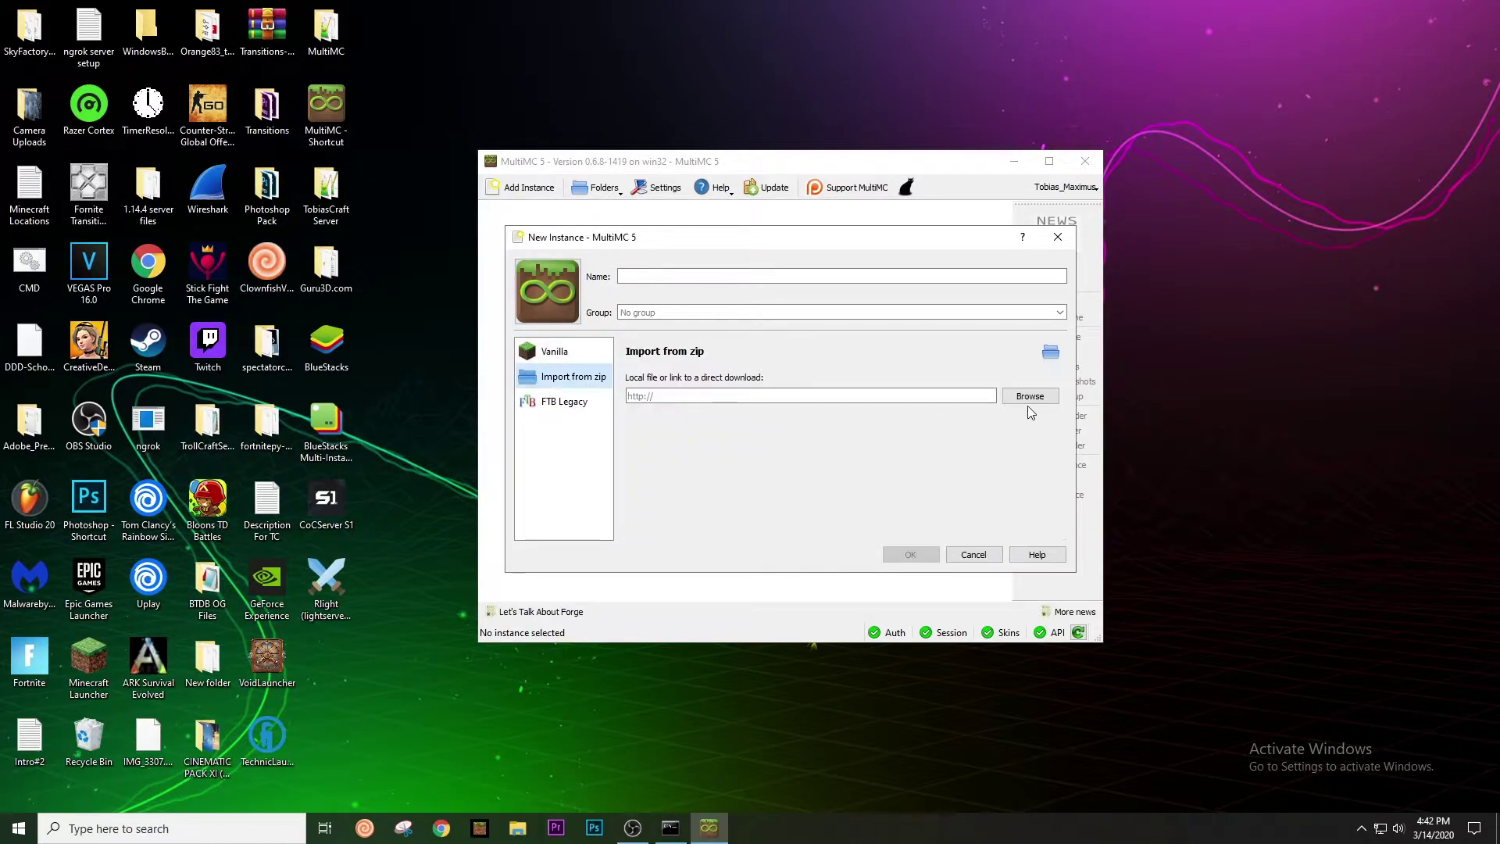
left_click(1027, 397)
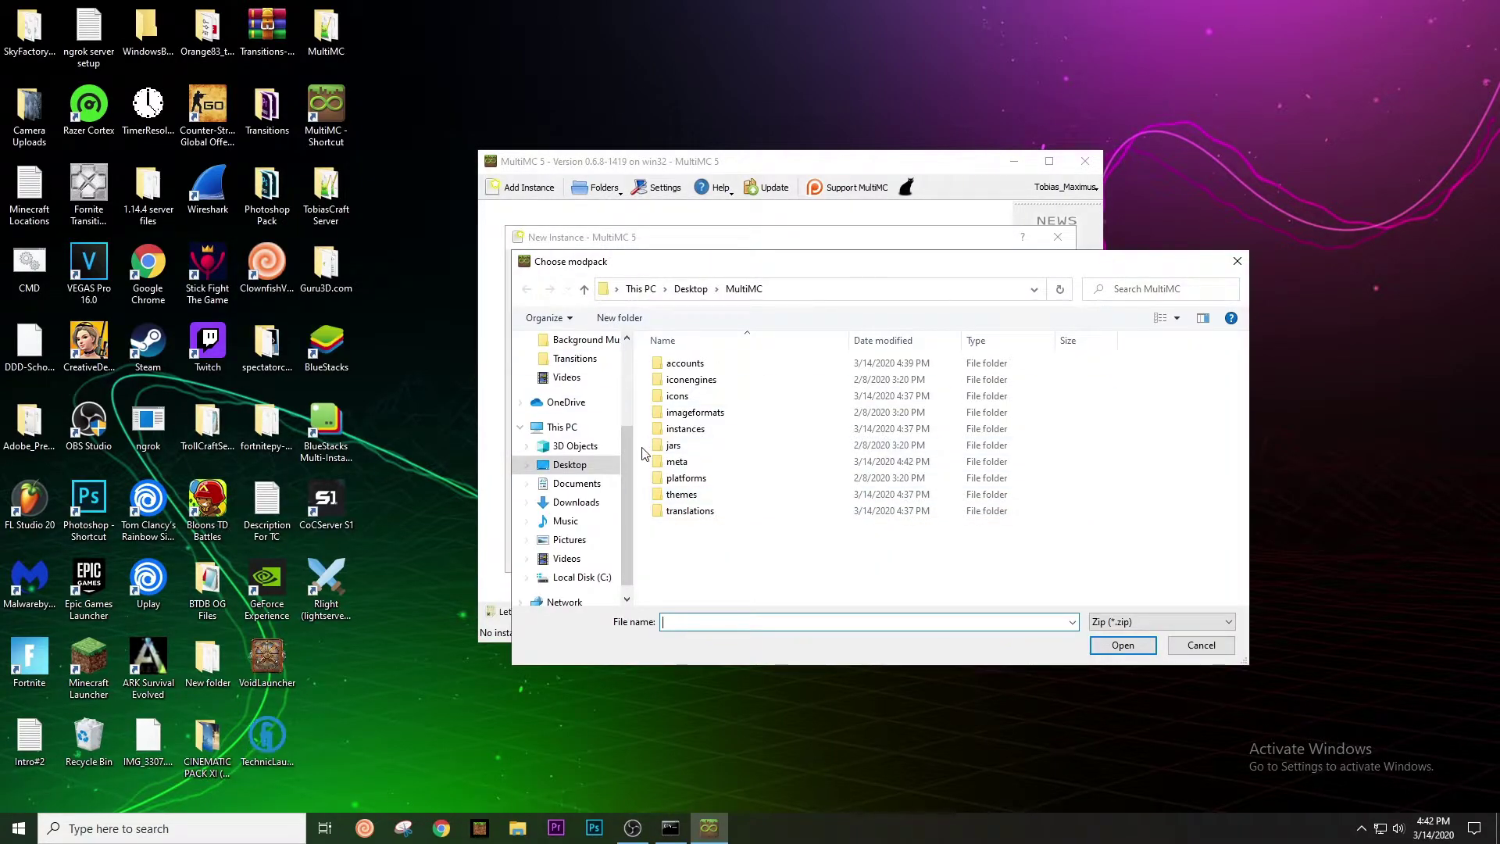
left_click(578, 502)
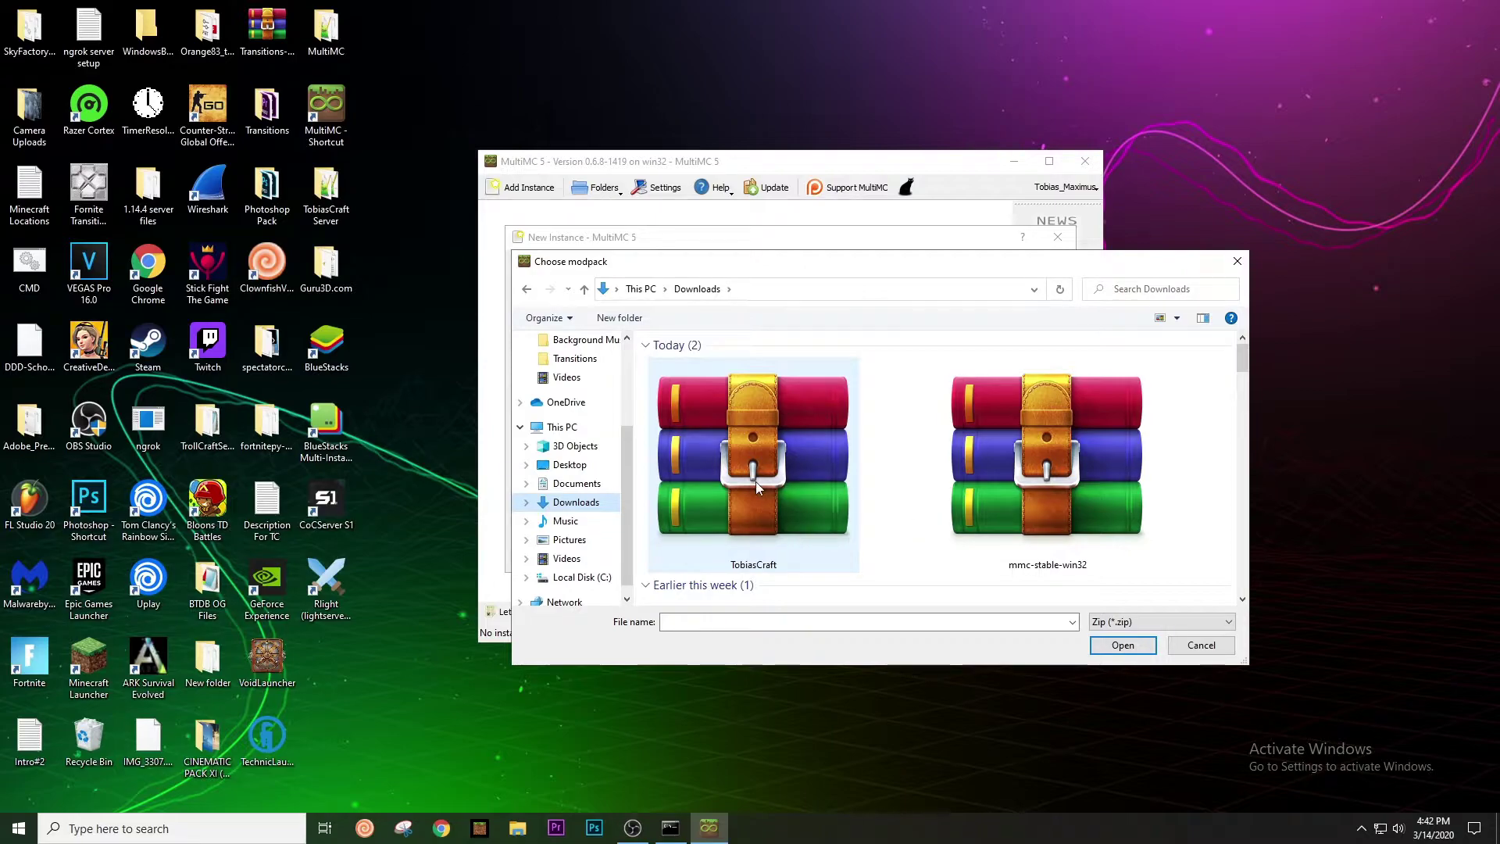
left_click(793, 524)
left_click(1111, 647)
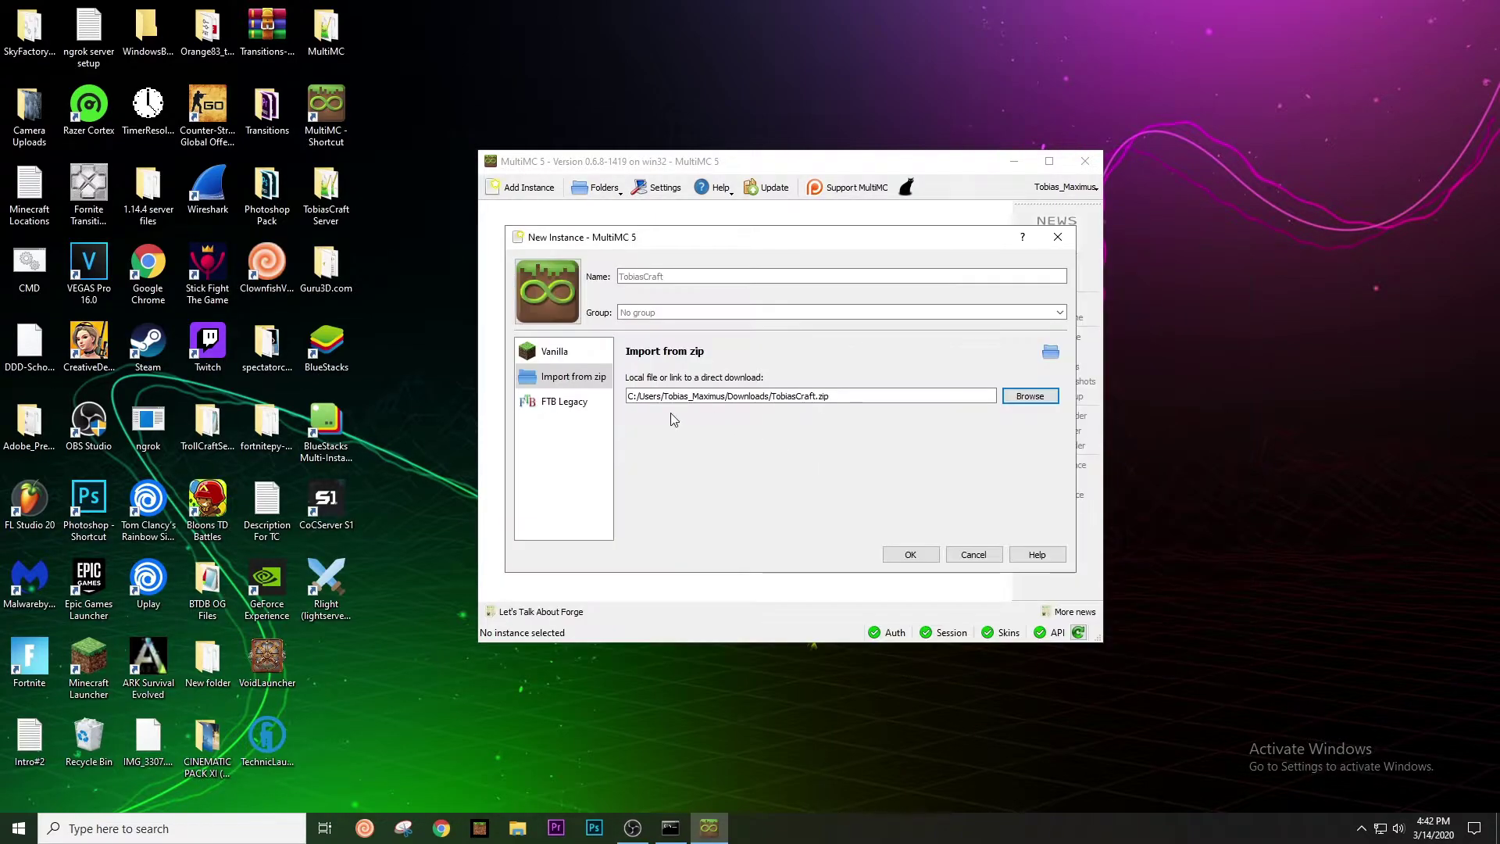
left_click_drag(835, 396, 608, 402)
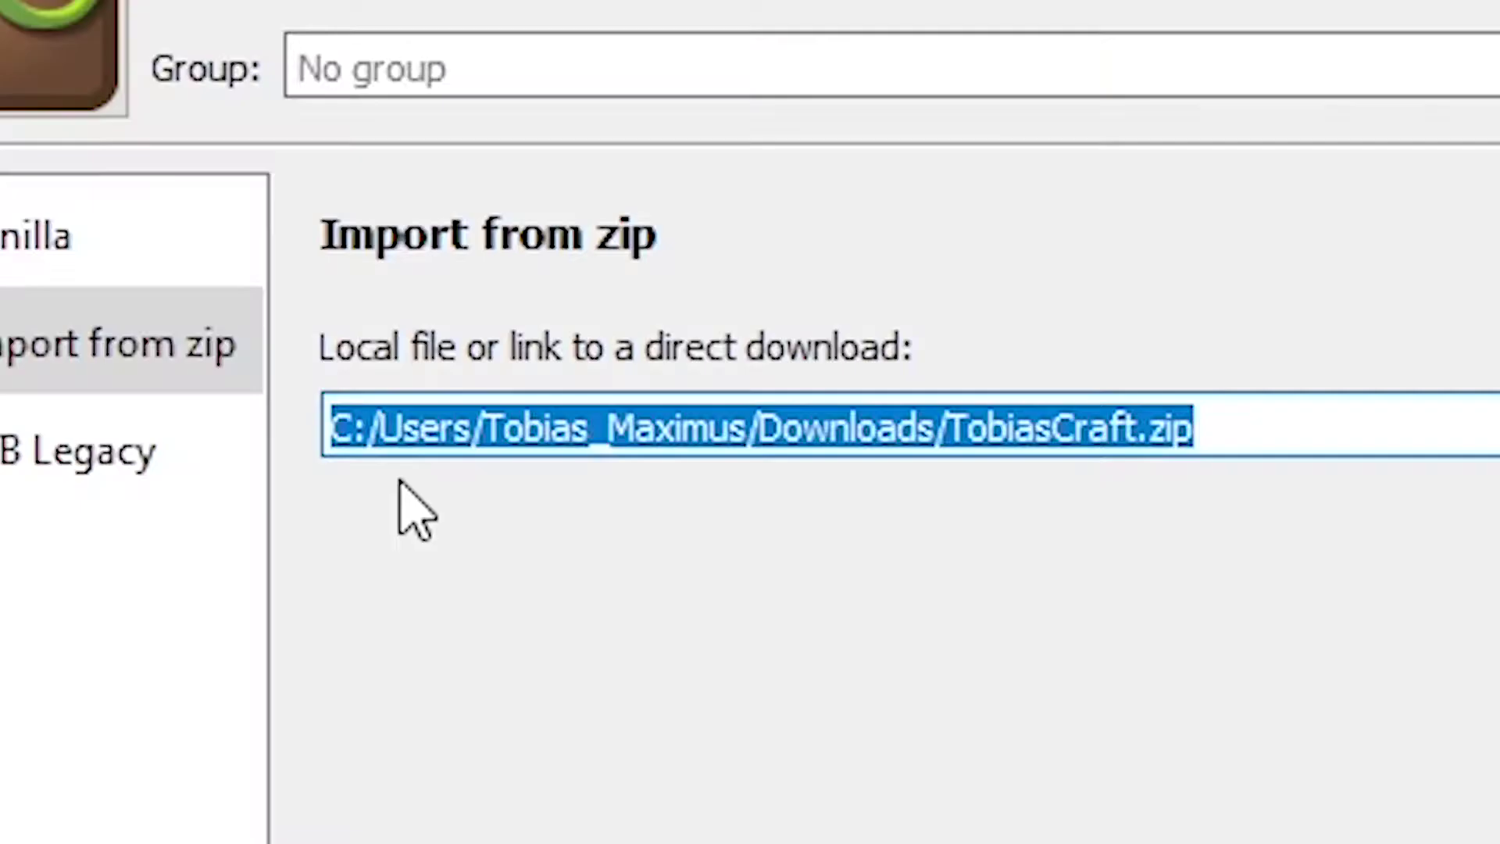
left_click(633, 396)
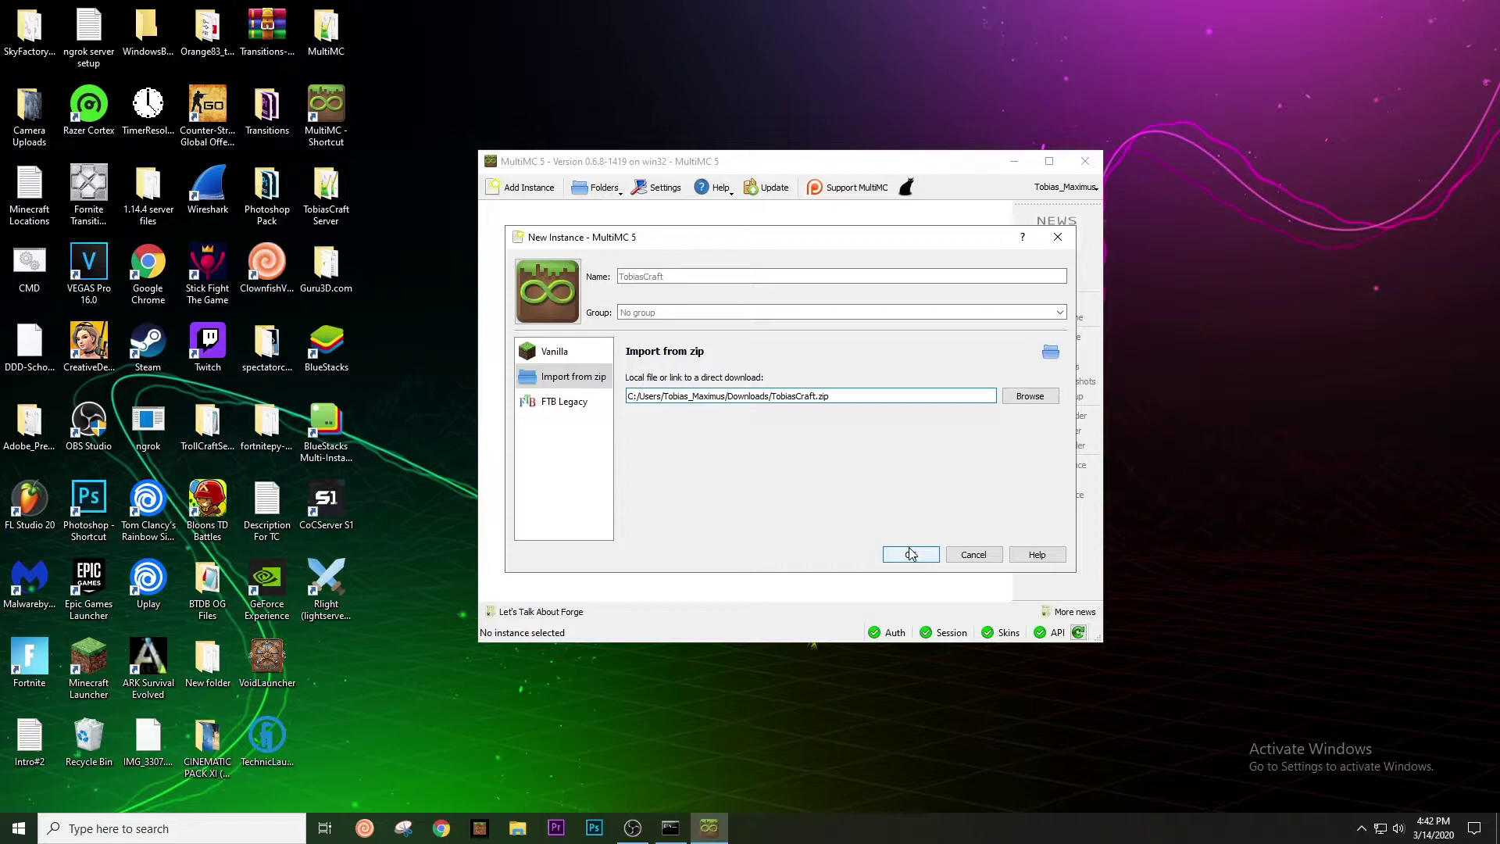
Confirm the TobiasCraft import, then close MultiMC and reopen it from the desktop shortcut
left_click(912, 555)
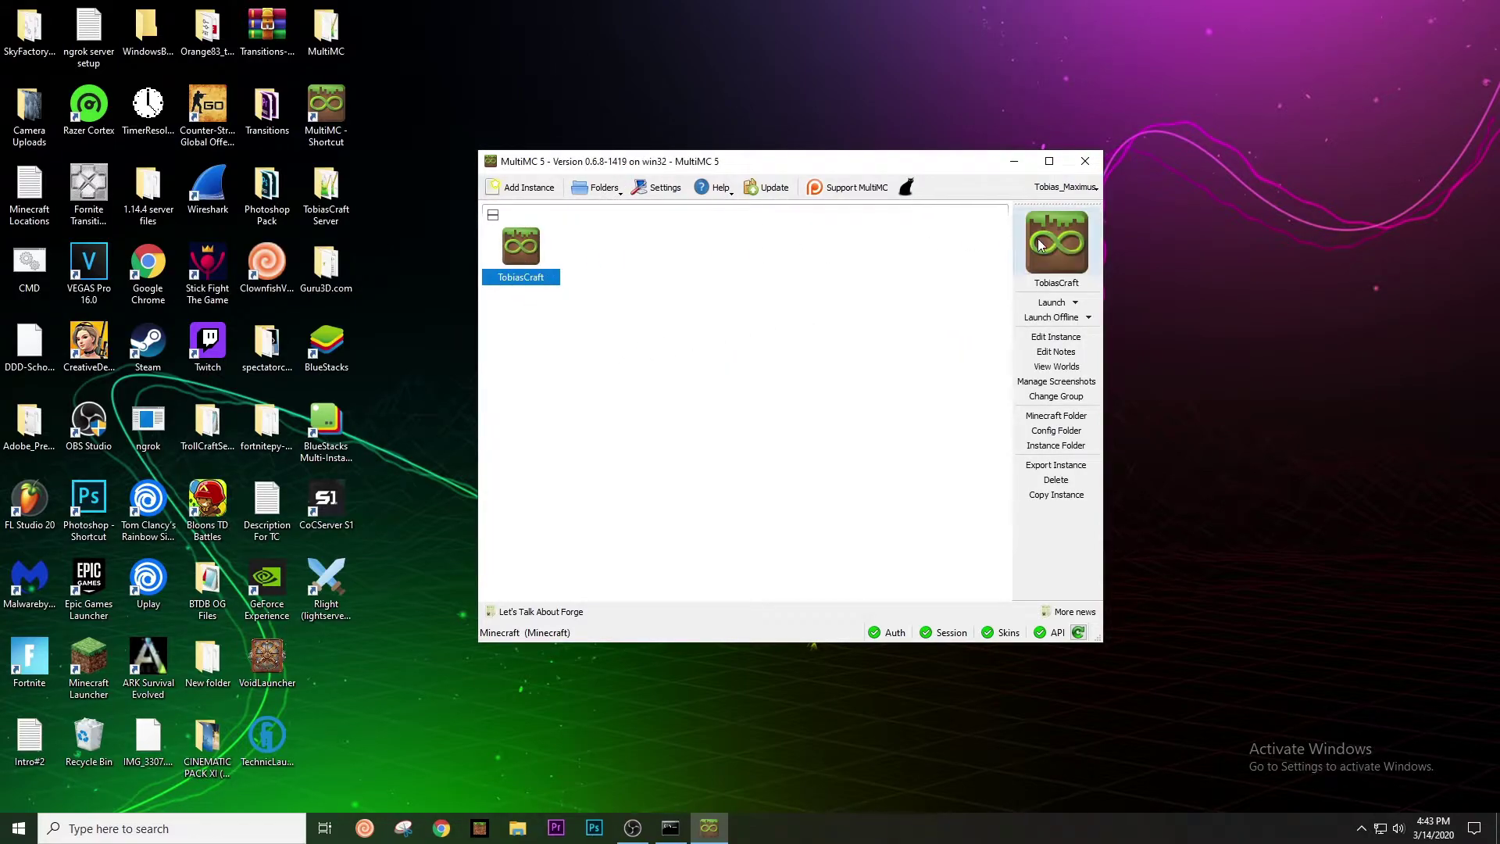
left_click(1092, 164)
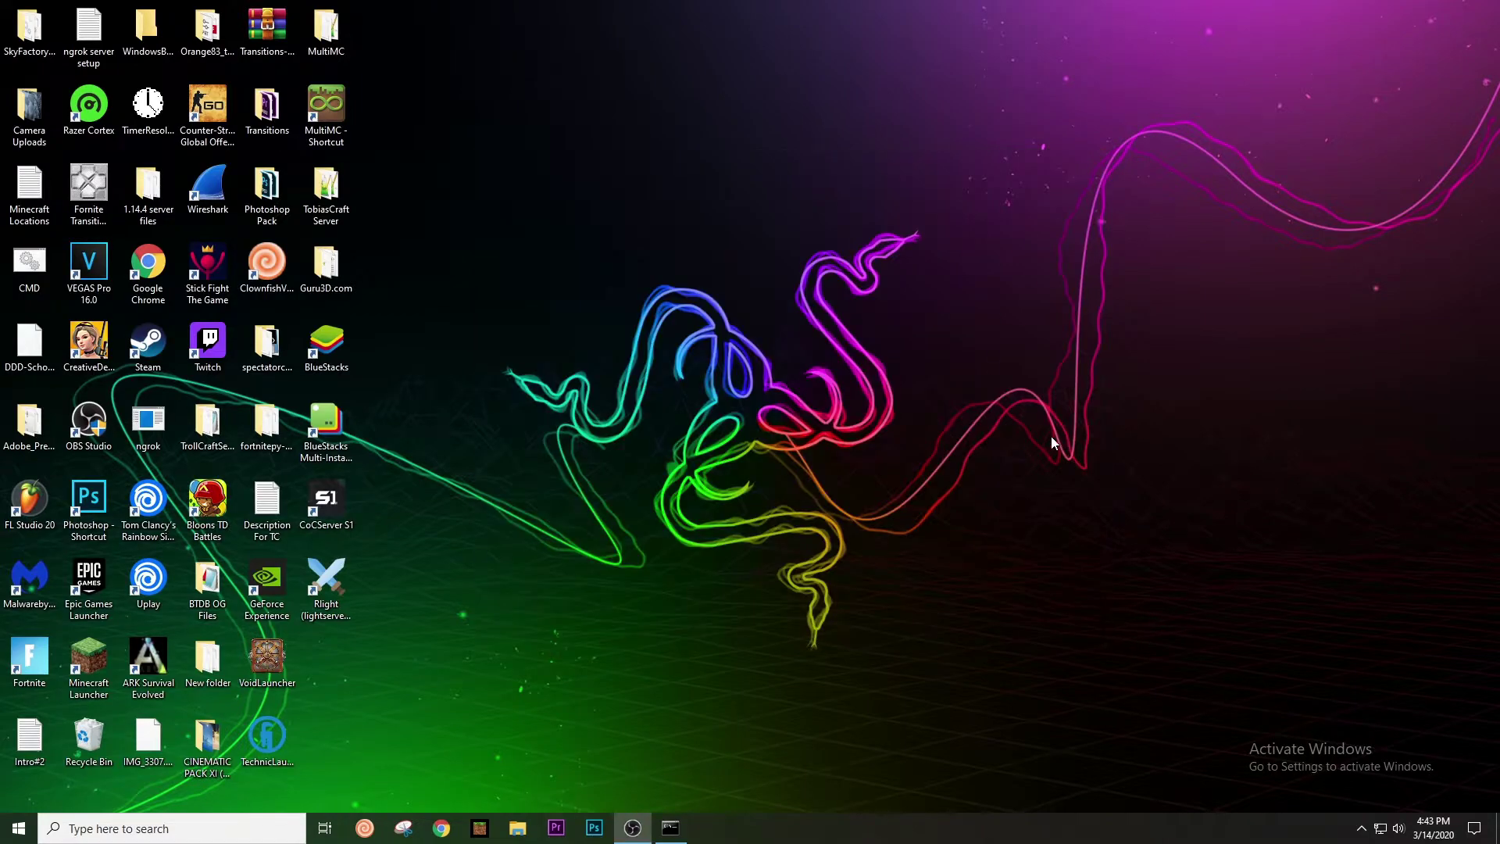
double_click(326, 117)
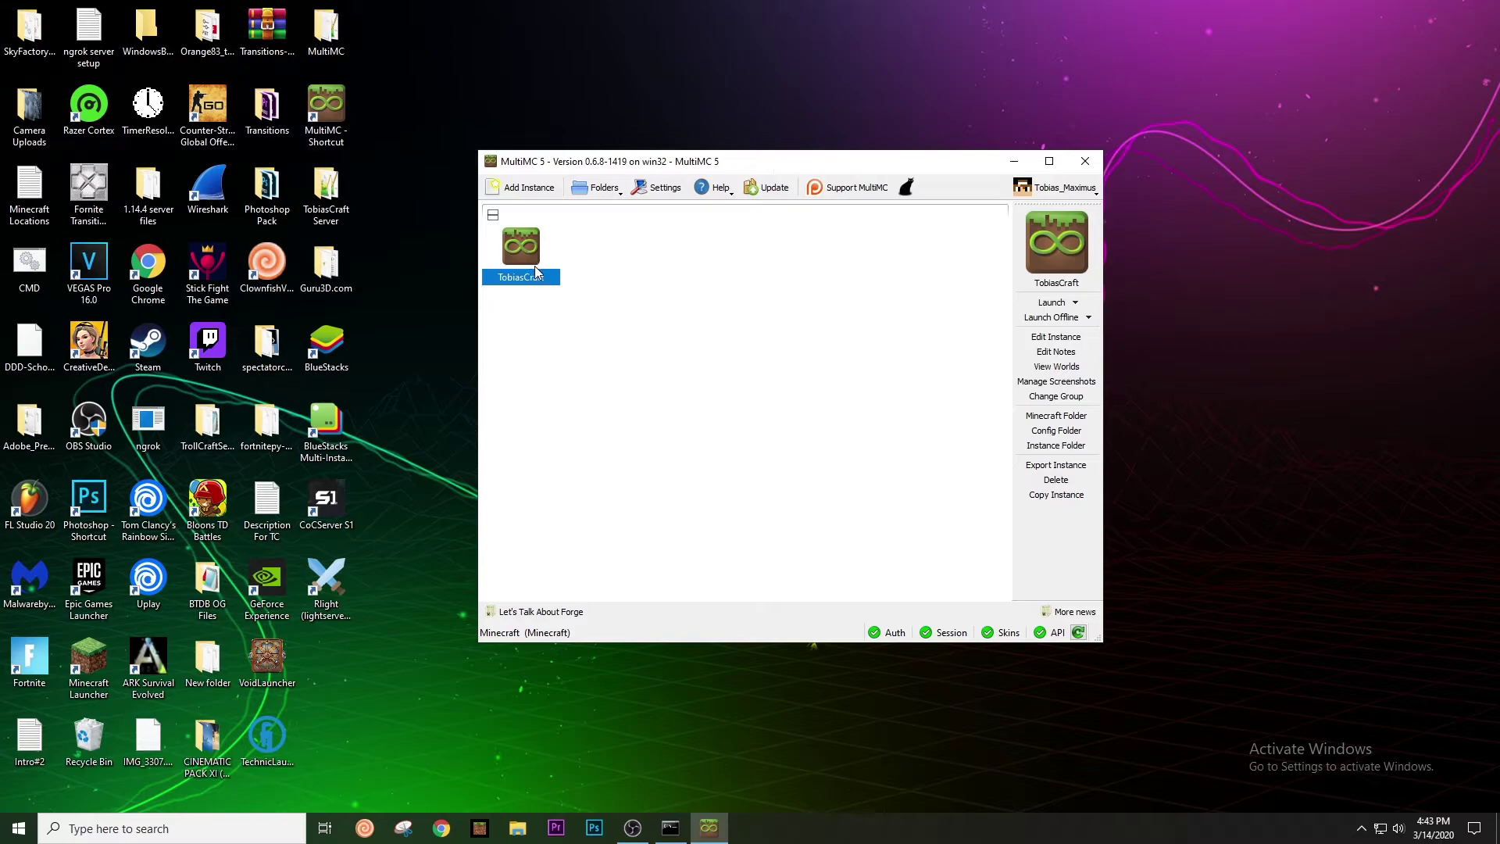
Launch the TobiasCraft instance into Minecraft 1.7.10 with Forge
left_click(1051, 302)
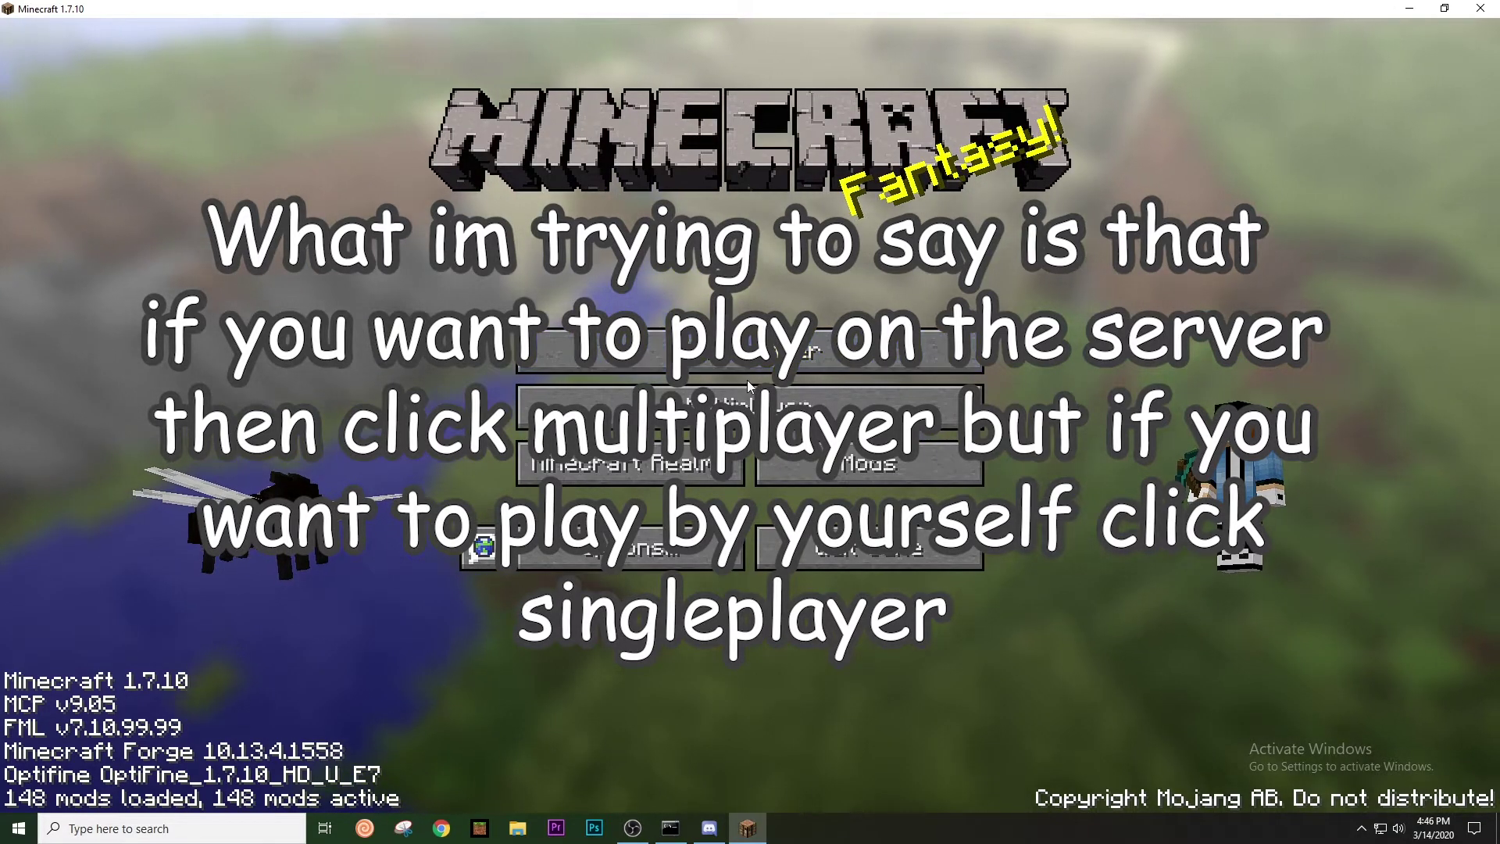
Go from the singleplayer list to Multiplayer and open Edit for the Tobias Craft server
left_click(752, 360)
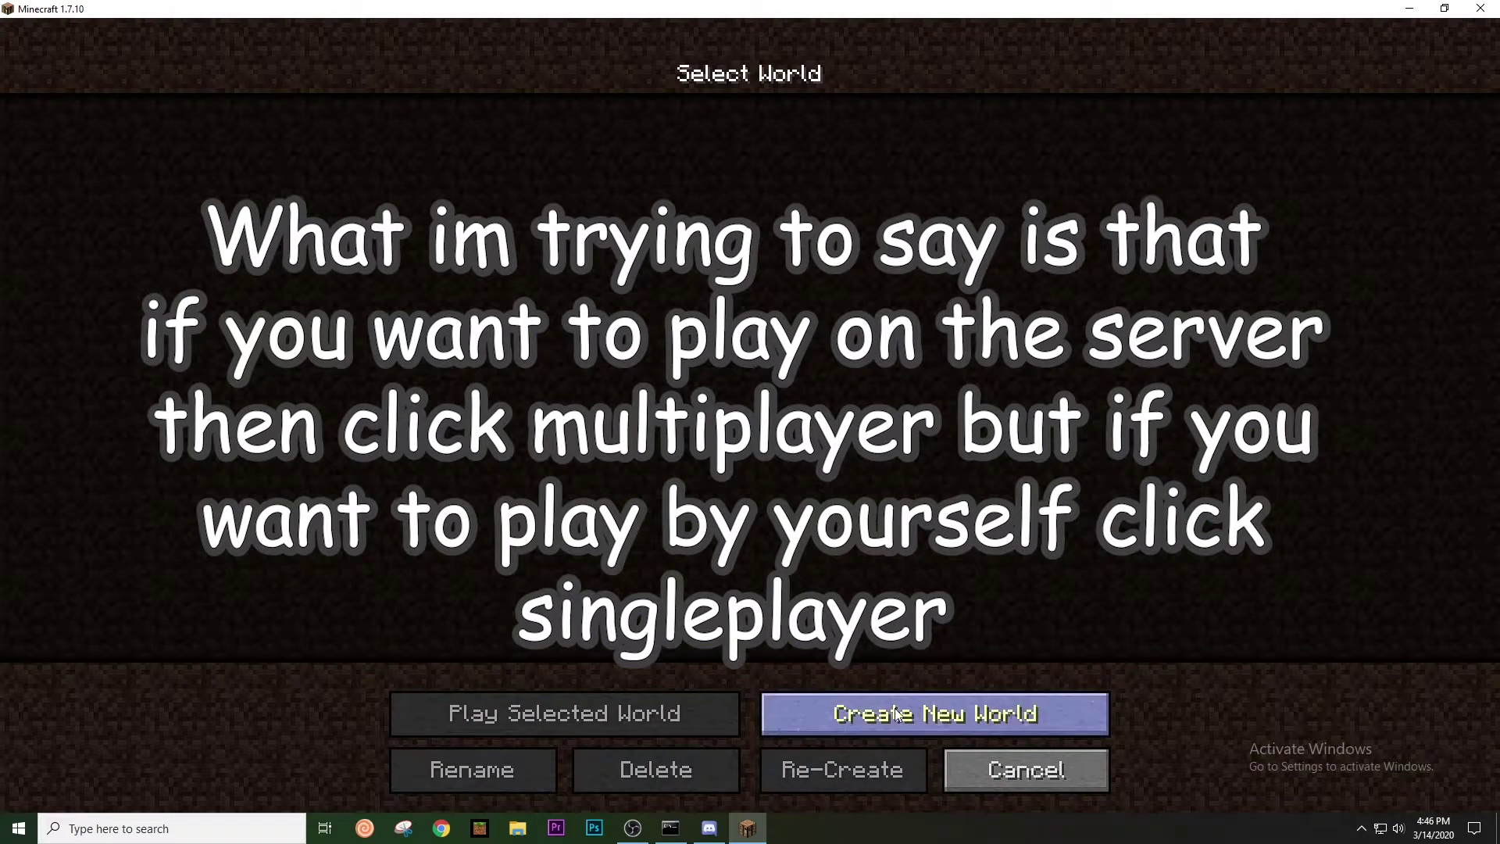
left_click(1031, 759)
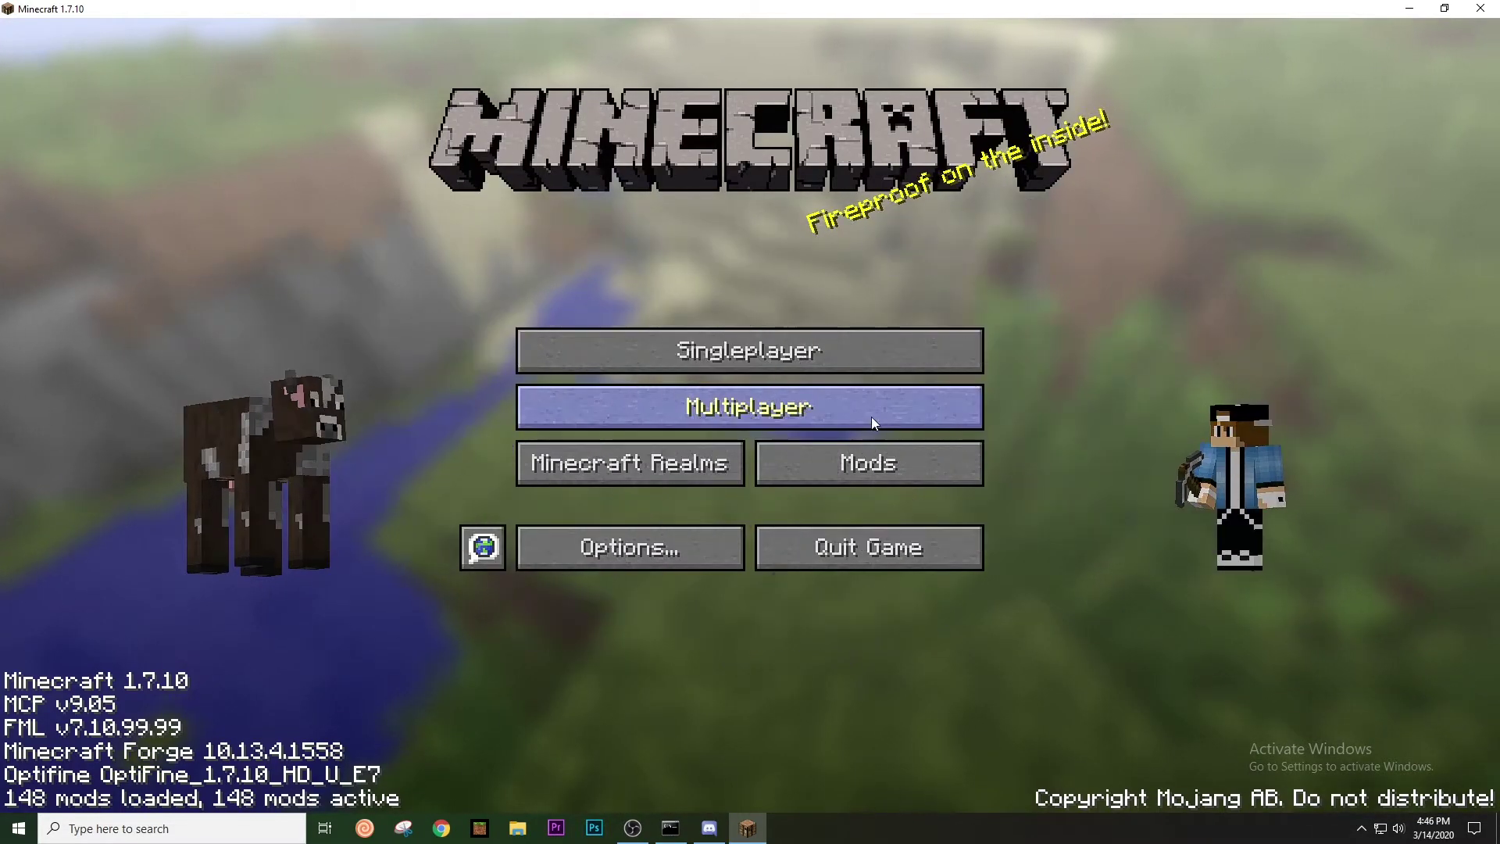
left_click(737, 414)
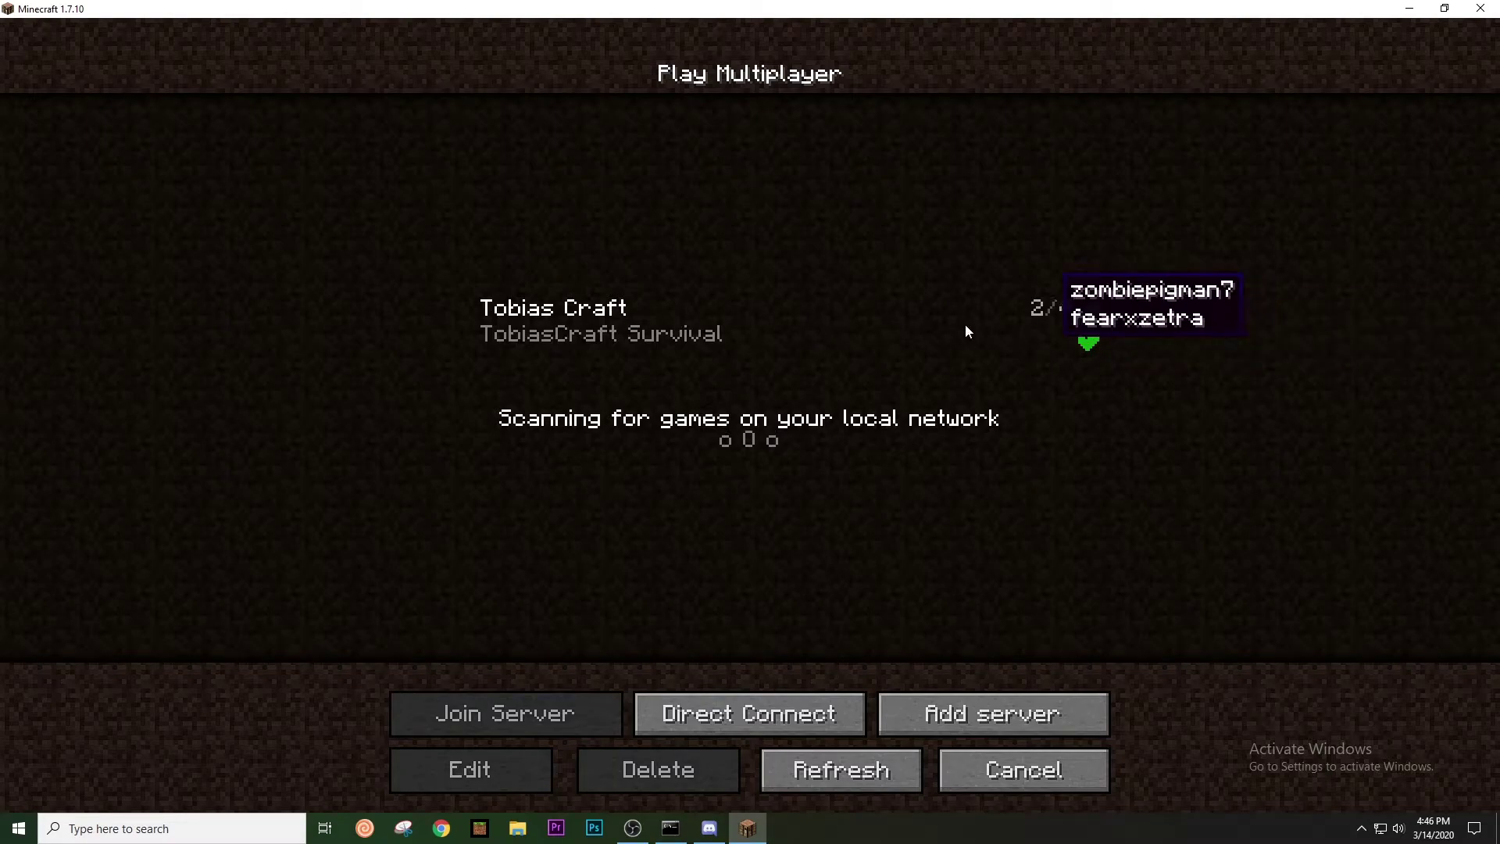
left_click(929, 320)
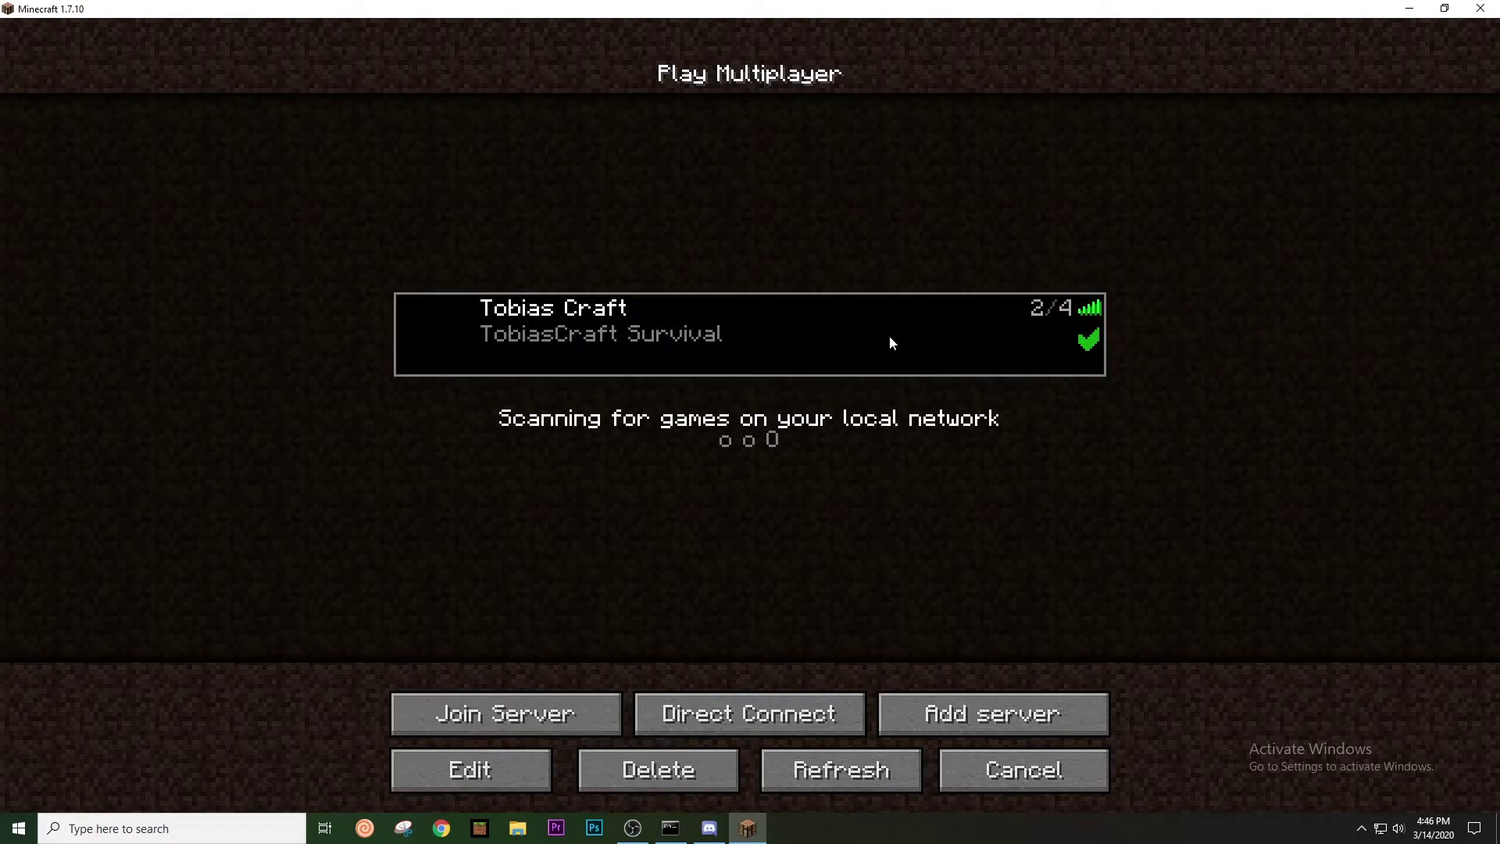
left_click(496, 768)
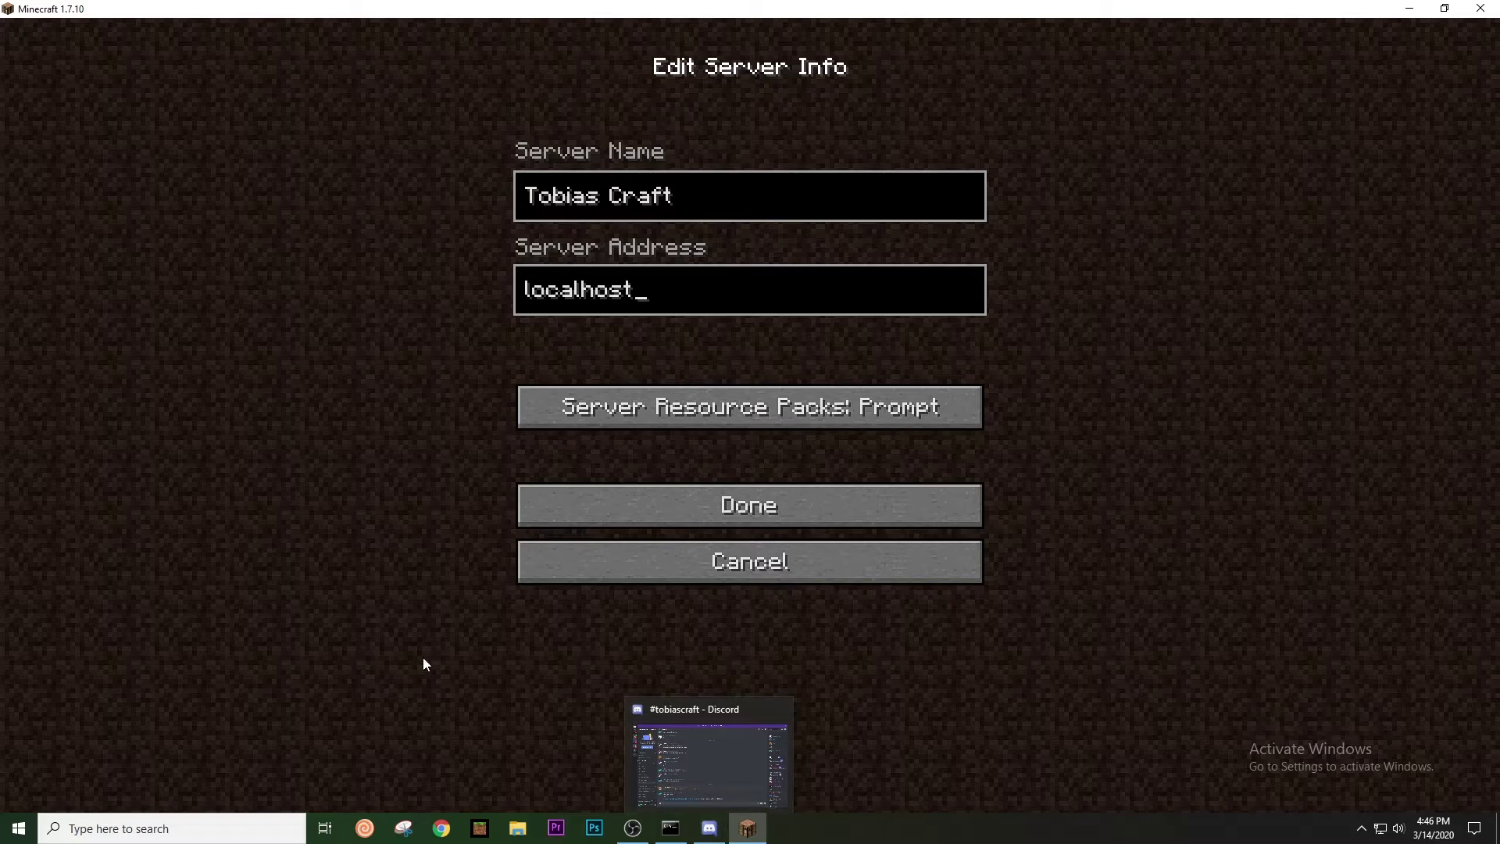
left_click(707, 824)
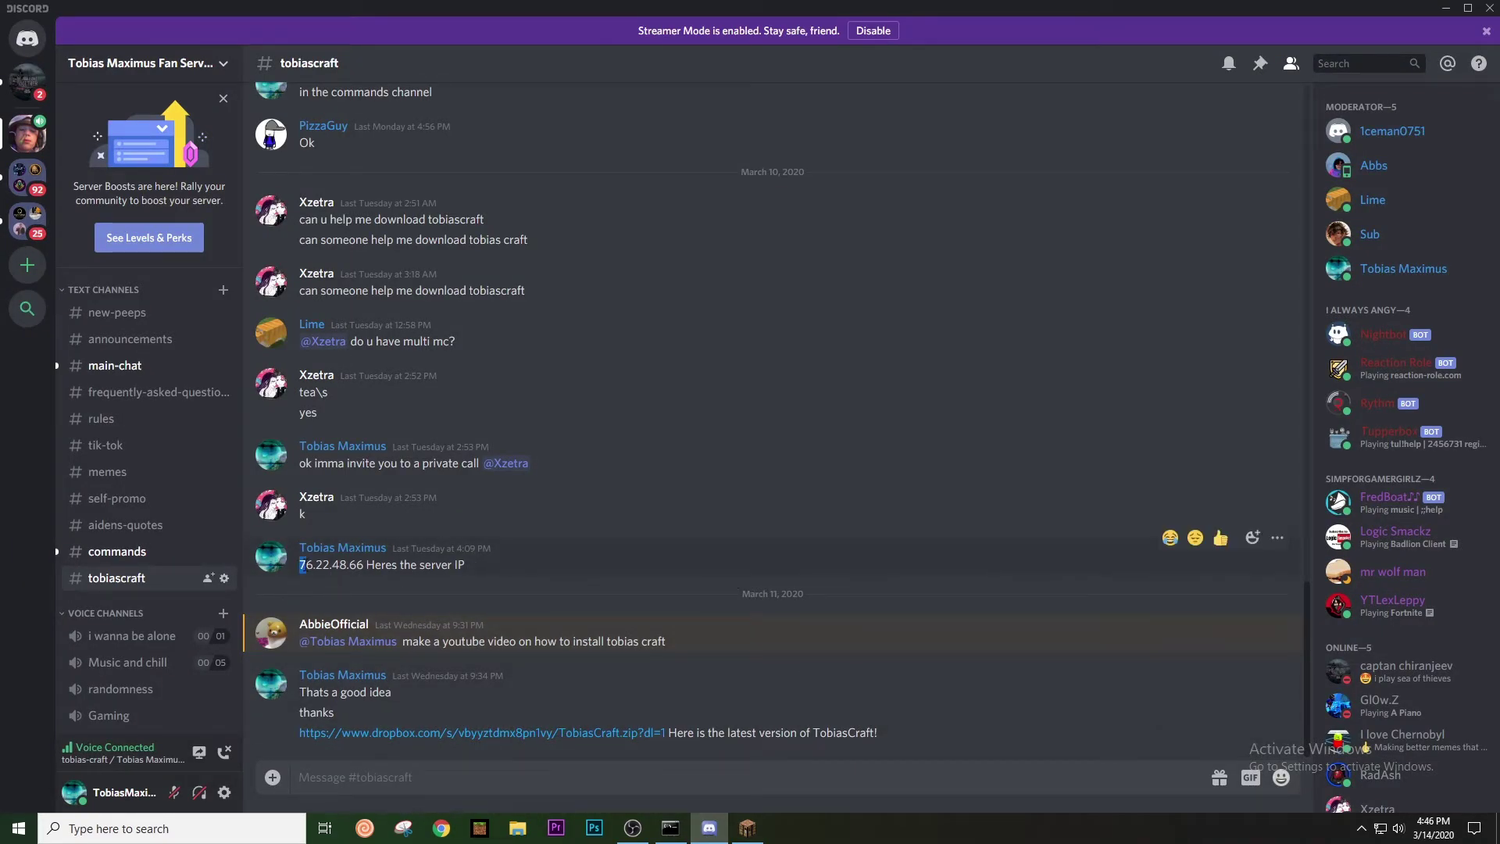
left_click_drag(302, 564, 474, 569)
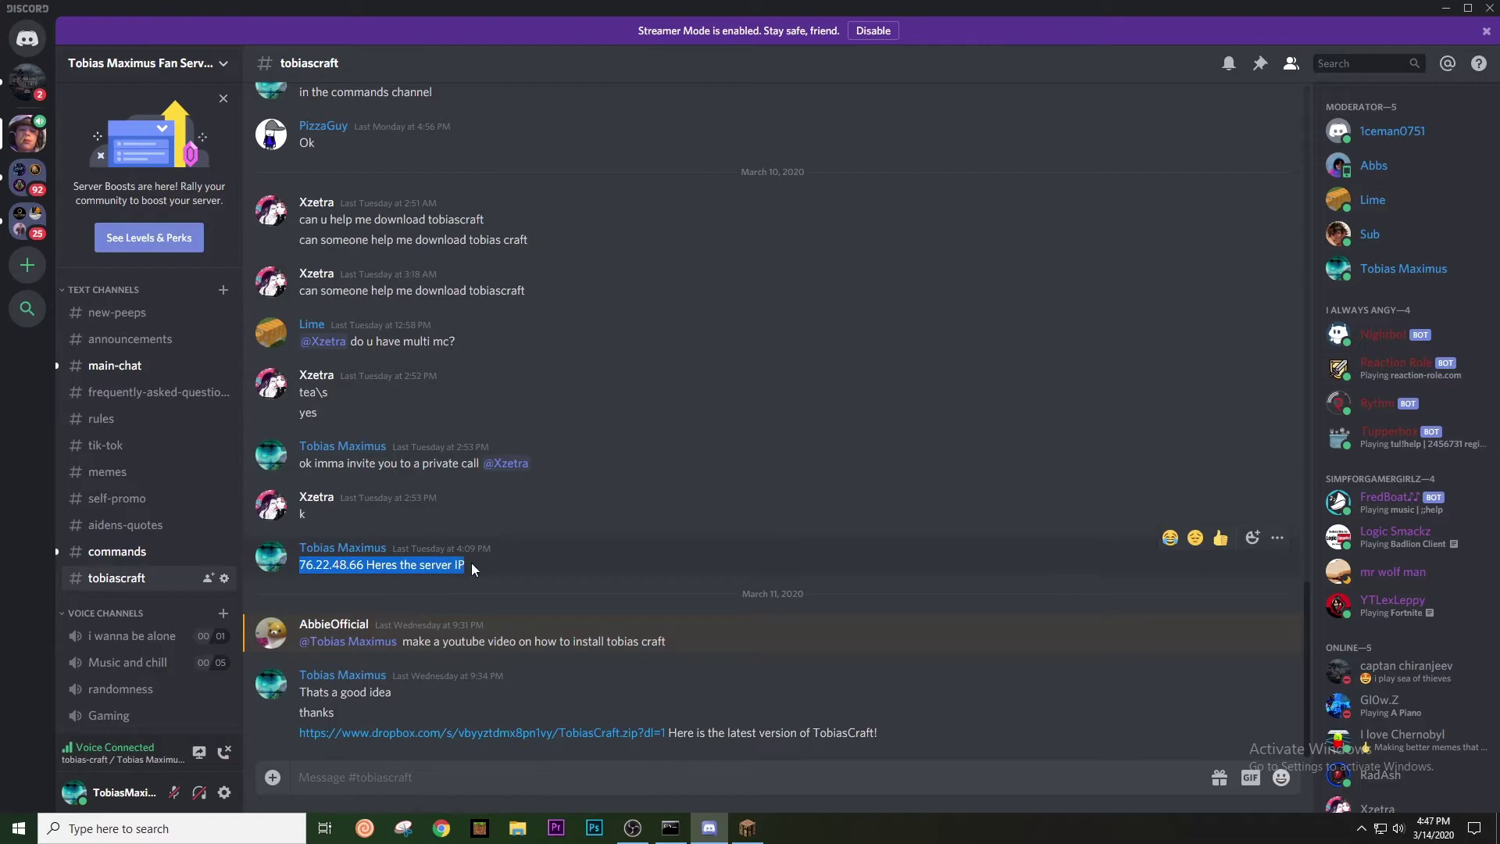
left_click(314, 569)
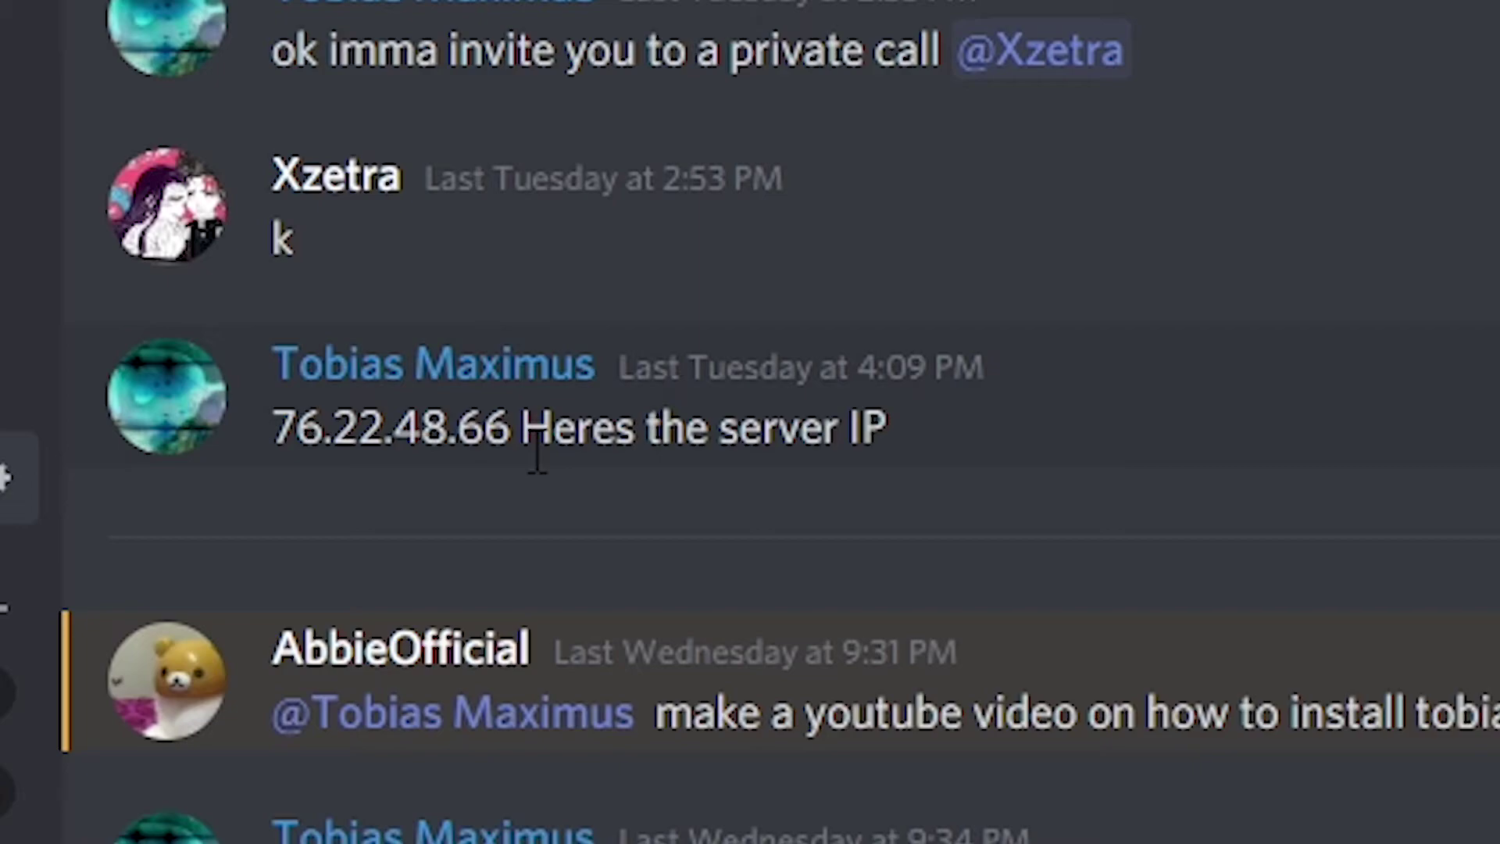
left_click_drag(512, 434, 270, 441)
key("ctrl+c")
right_click(365, 438)
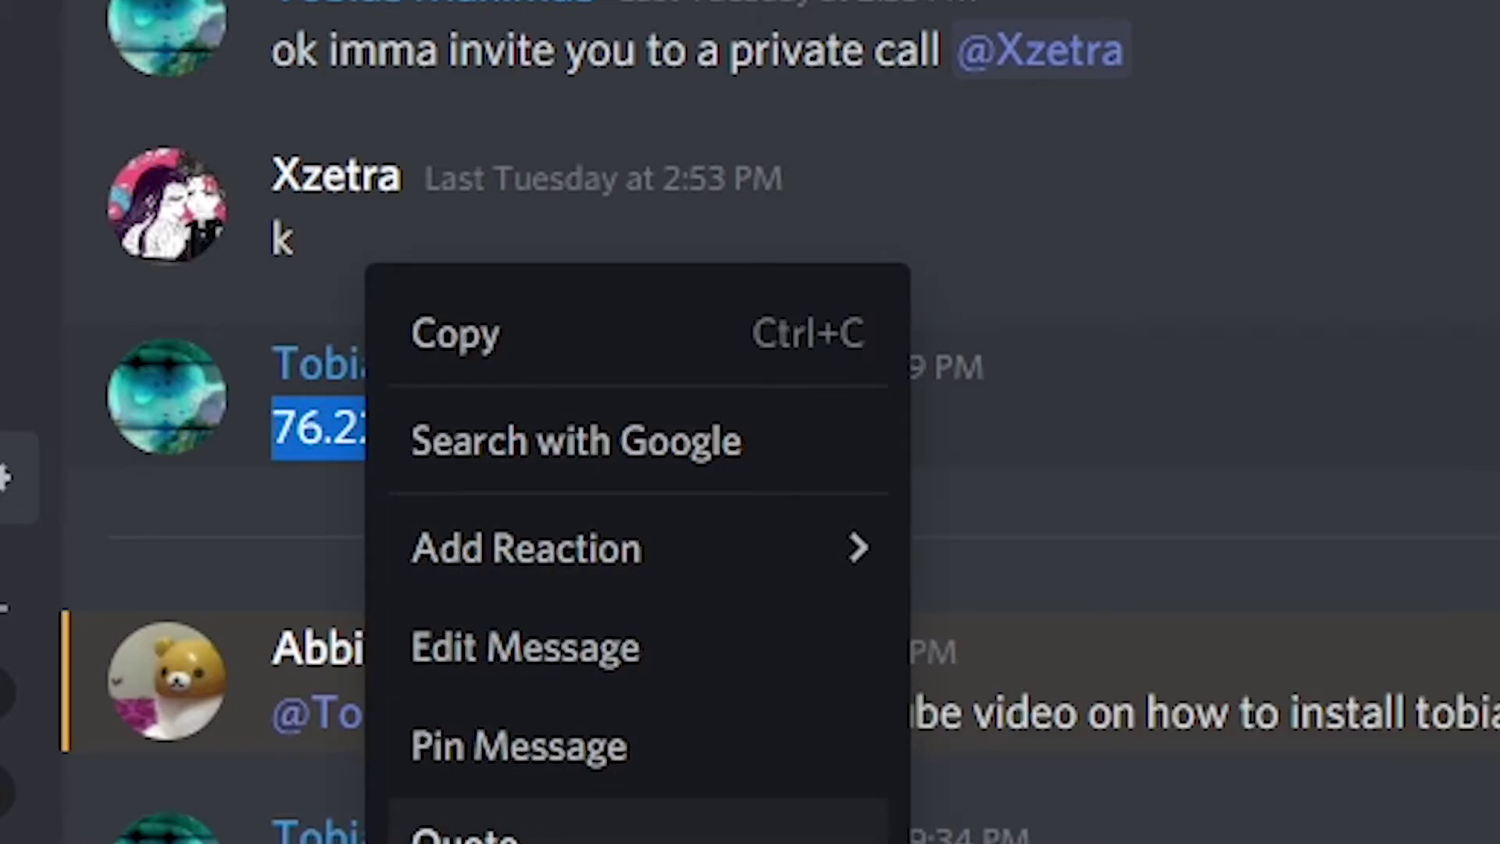
left_click(456, 334)
left_click(790, 734)
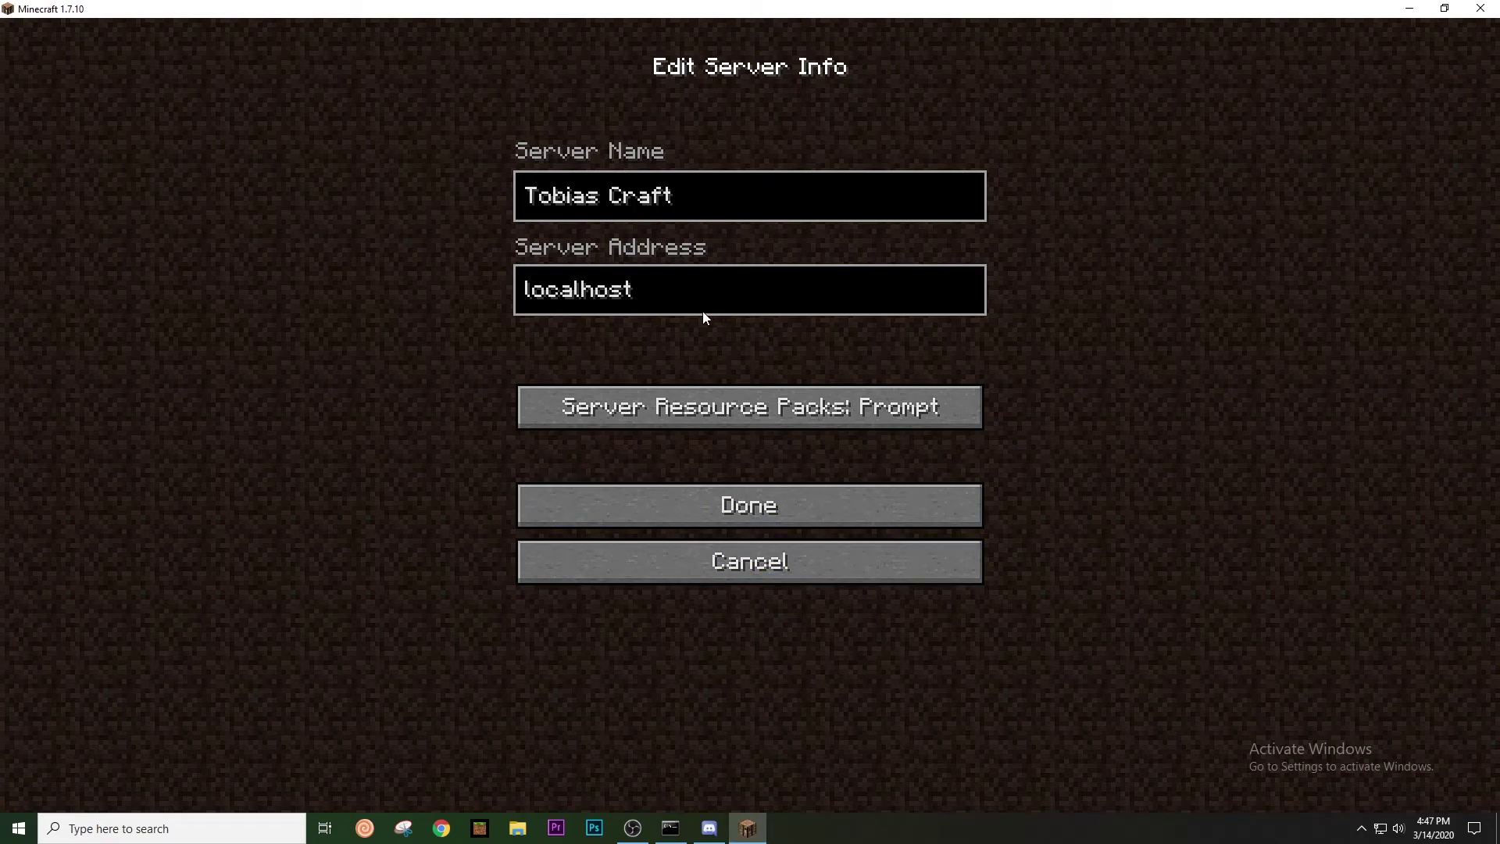
key("BackSpace")
key("BackSpace")
key("BackSpace")
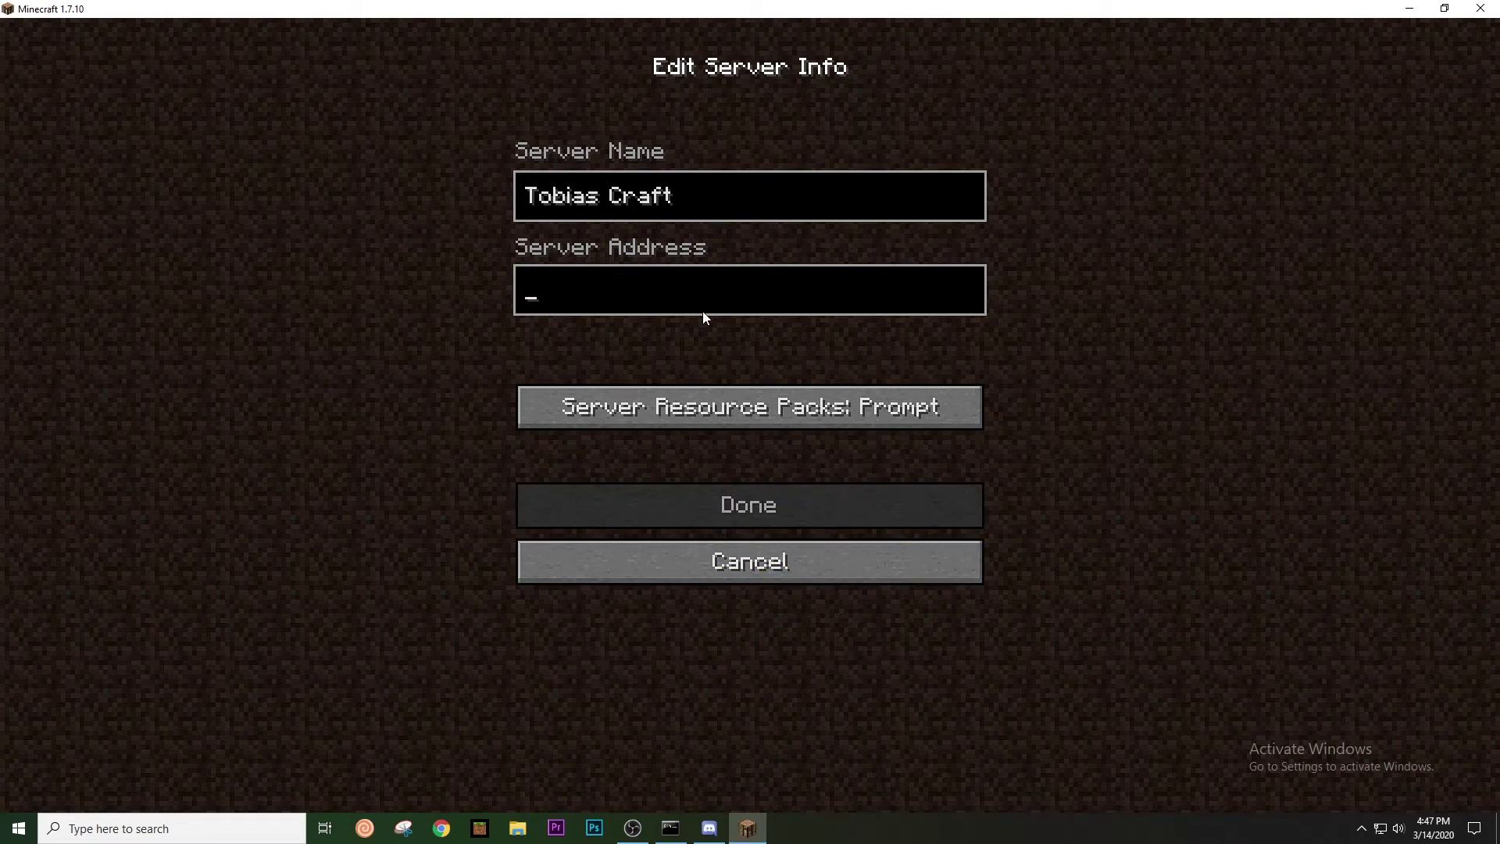
key("ctrl+v")
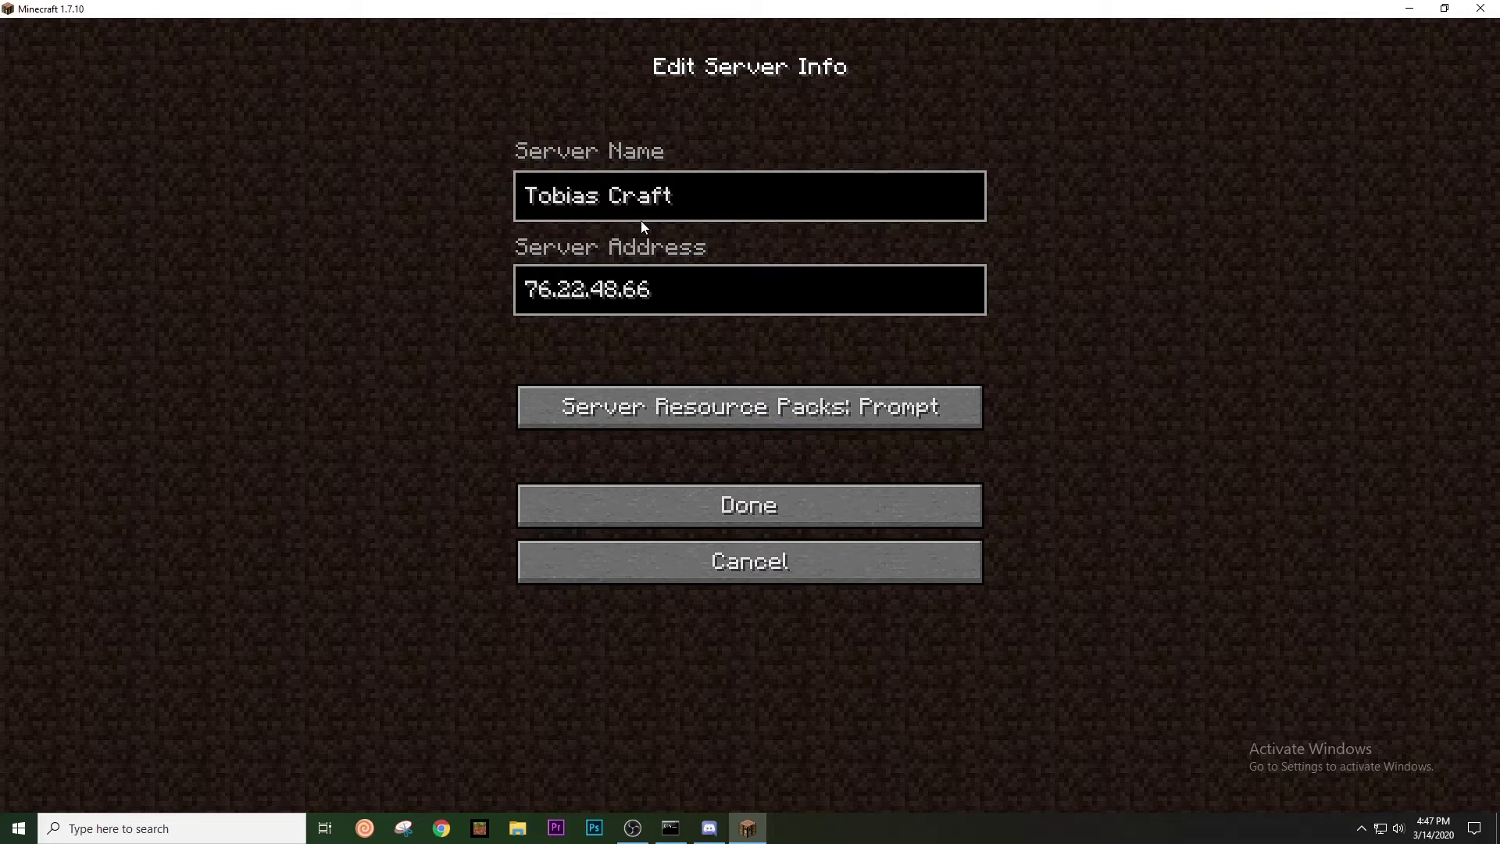
left_click(743, 514)
left_click(874, 753)
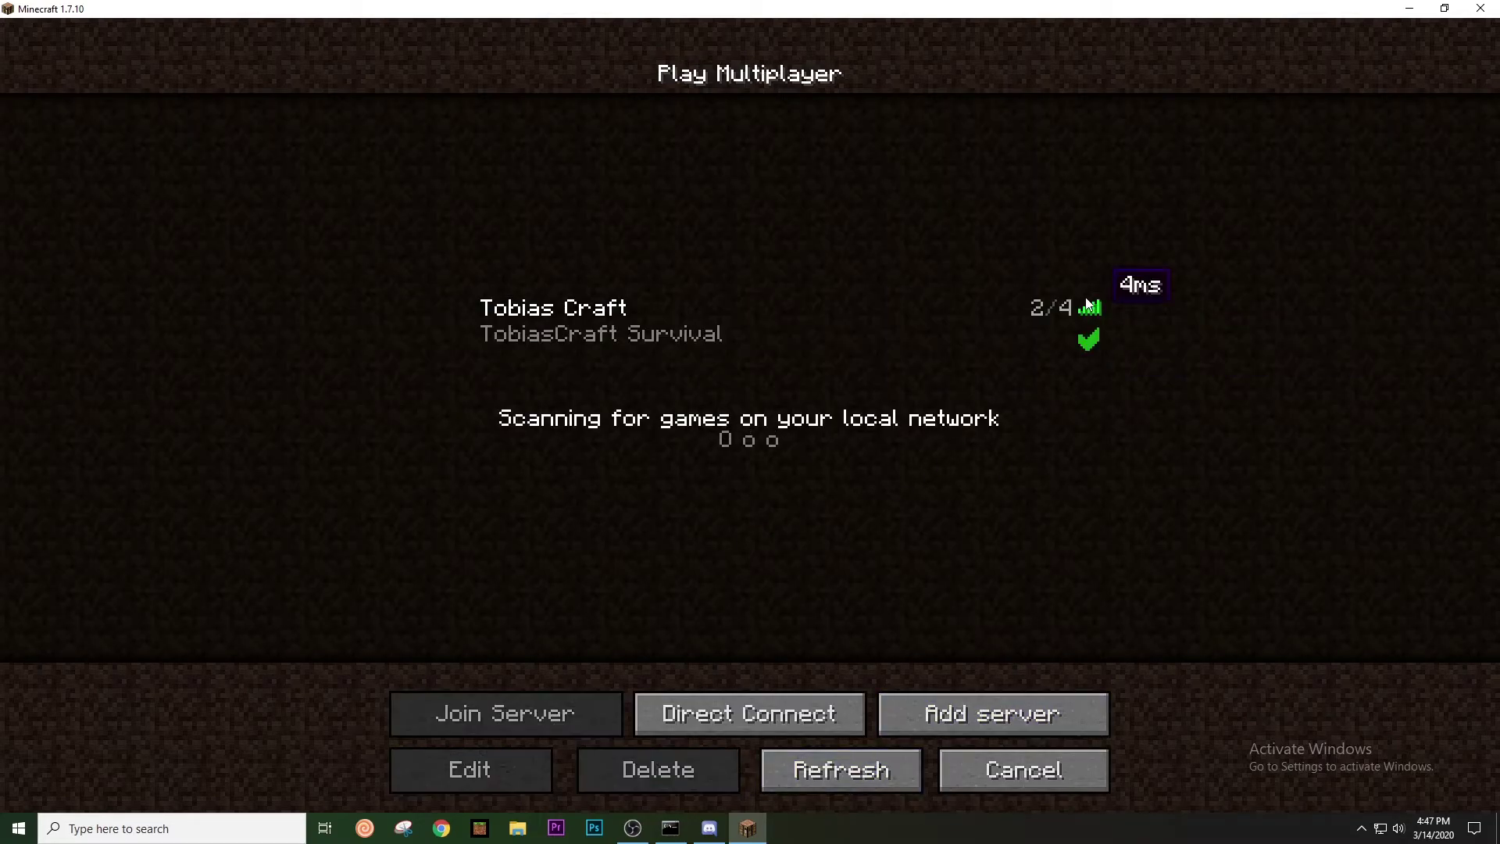
Change the Tobias Craft address back to localhost, refresh the list, then return to Discord
left_click(812, 334)
left_click(442, 771)
left_click(736, 290)
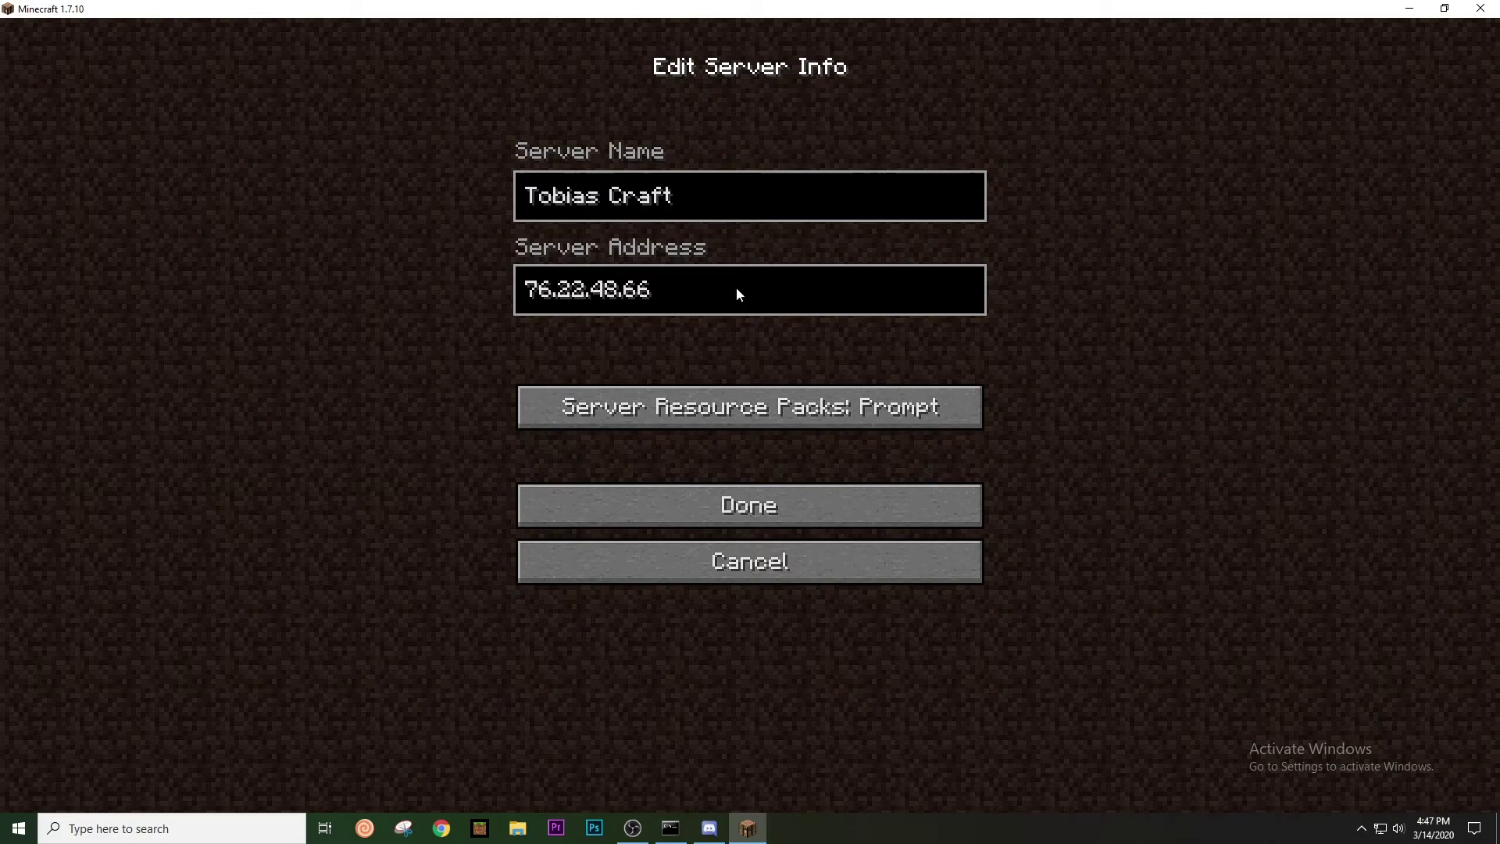
key("BackSpace")
key("BackSpace")
key("BackSpace")
type("localhost")
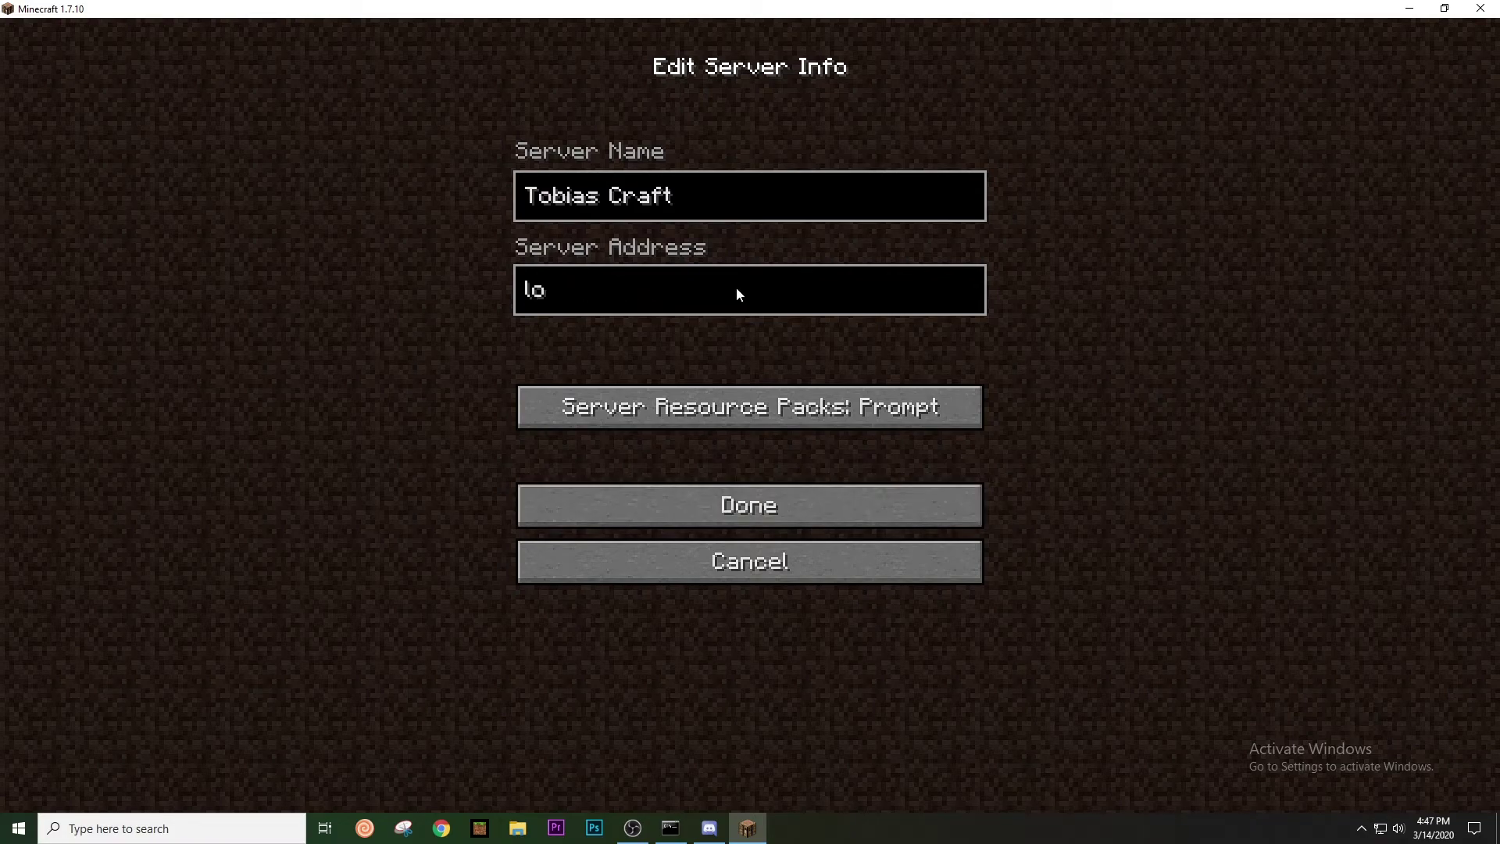
key("Return")
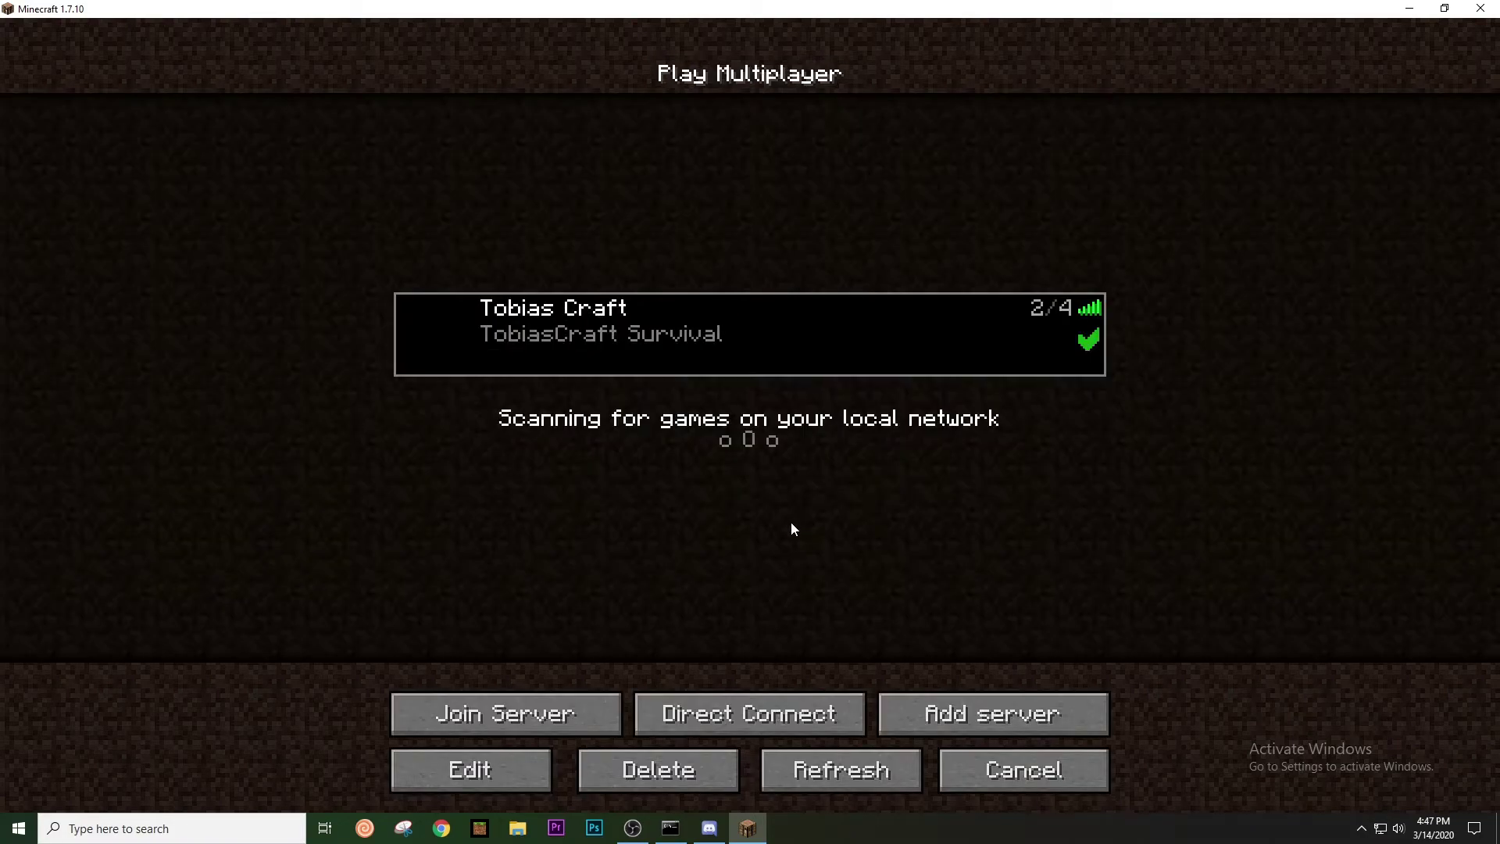
left_click(888, 766)
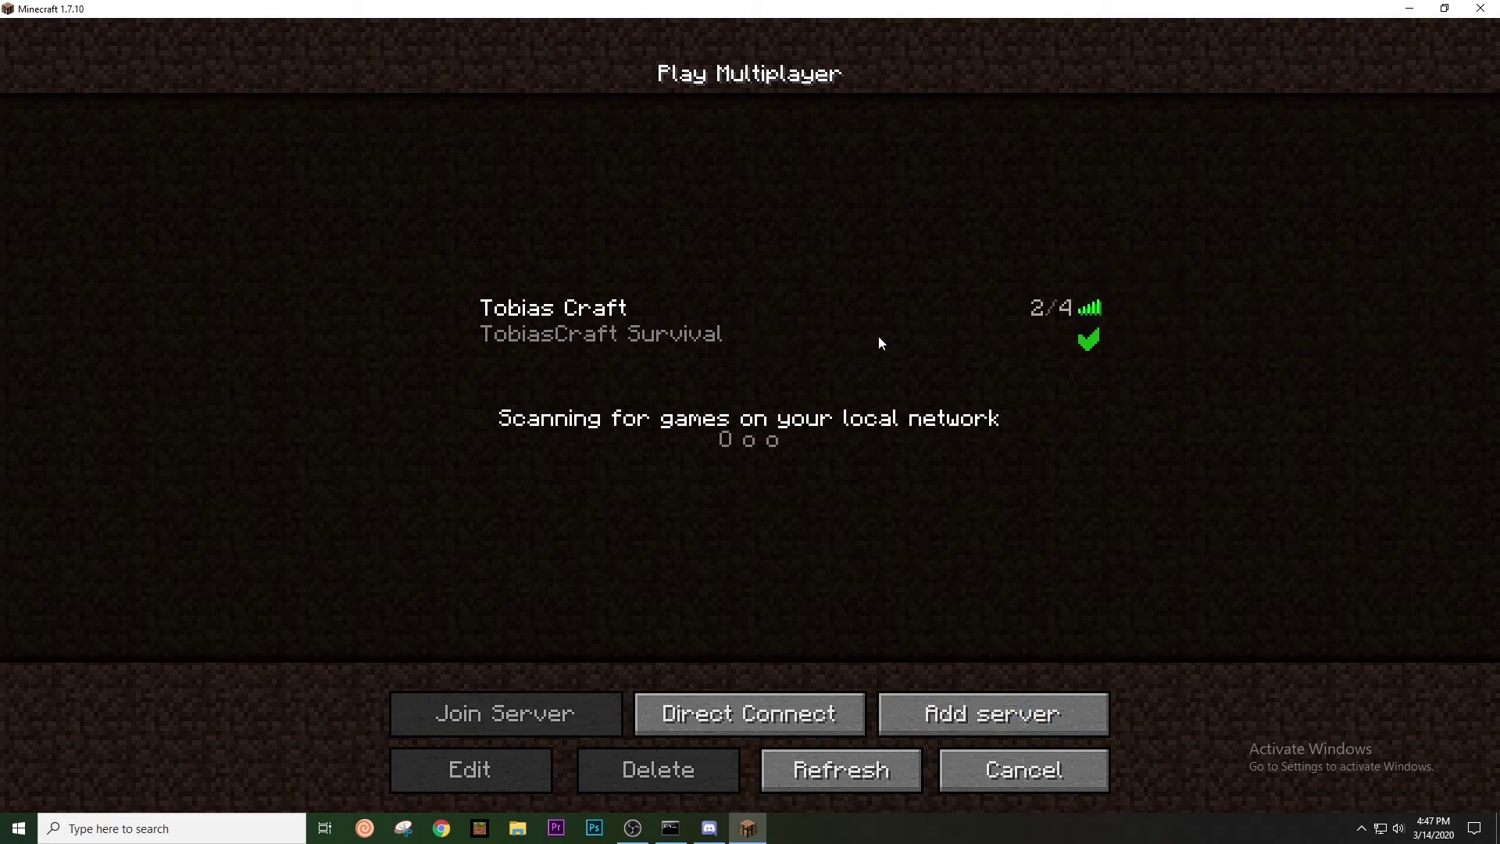
mouse_move(1064, 307)
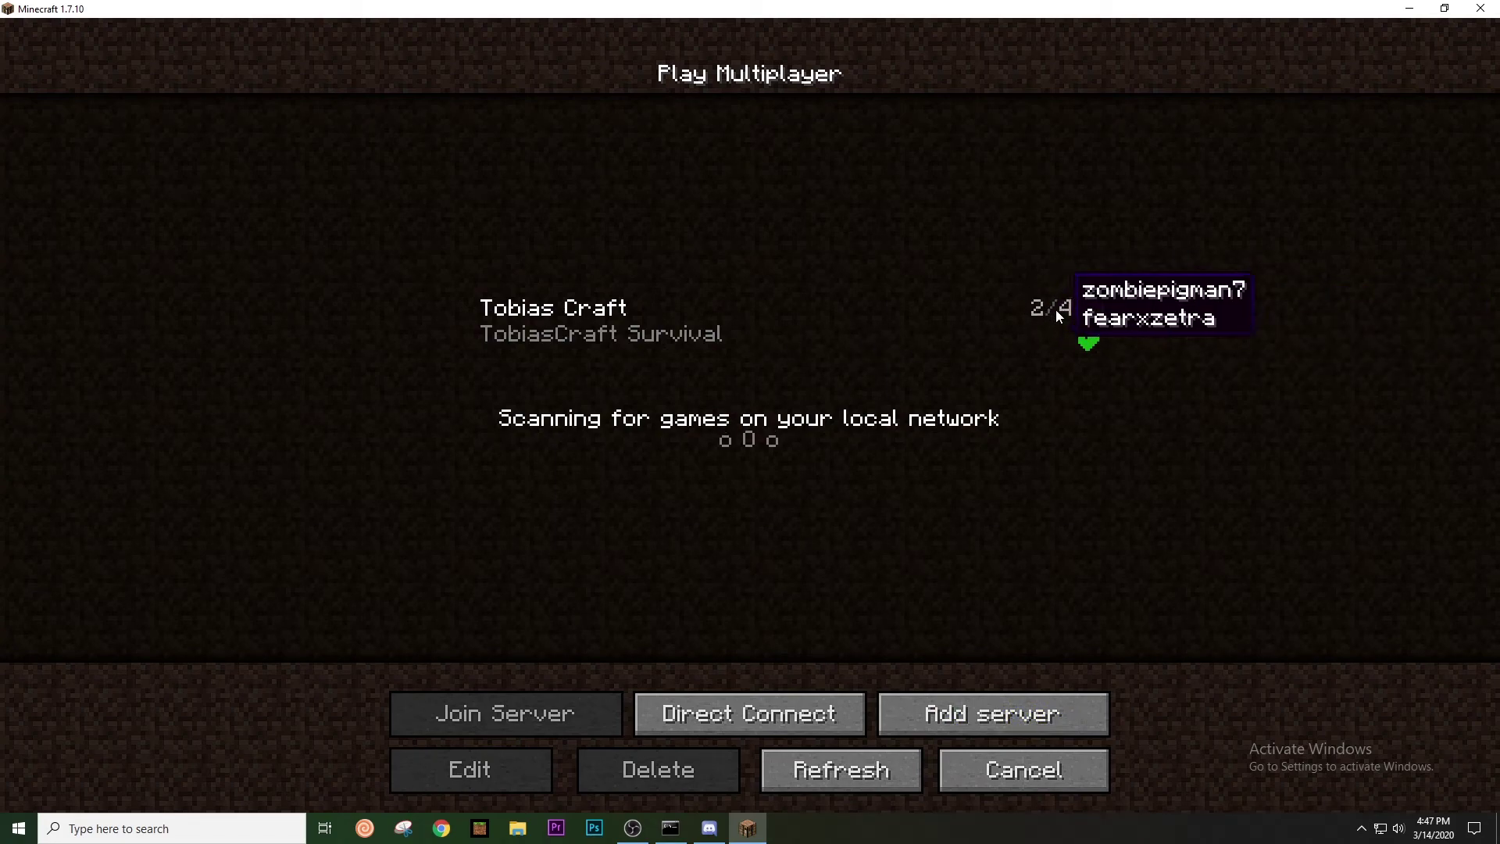
left_click(707, 837)
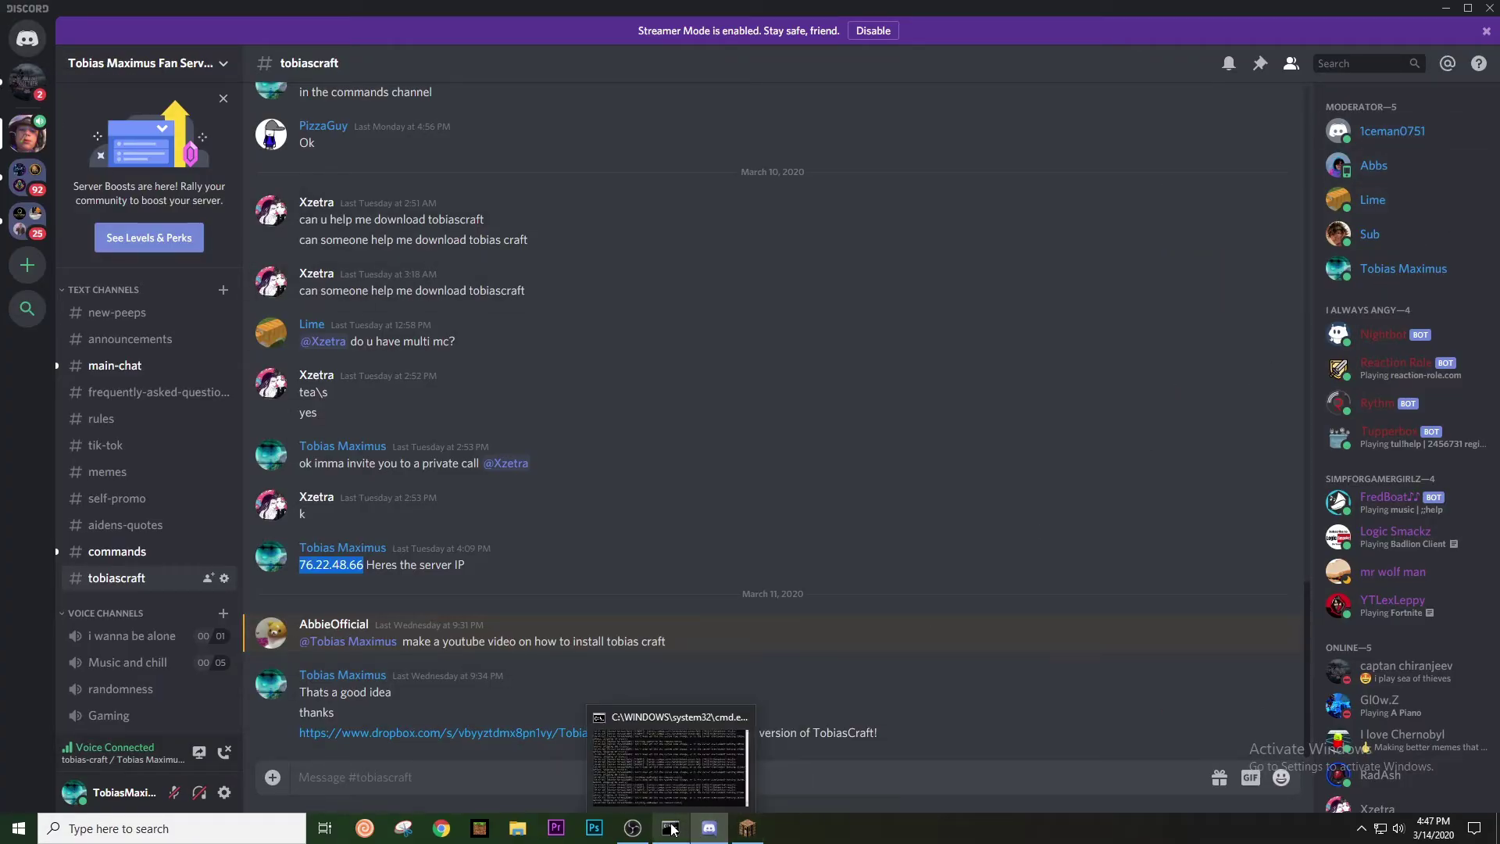
mouse_move(678, 835)
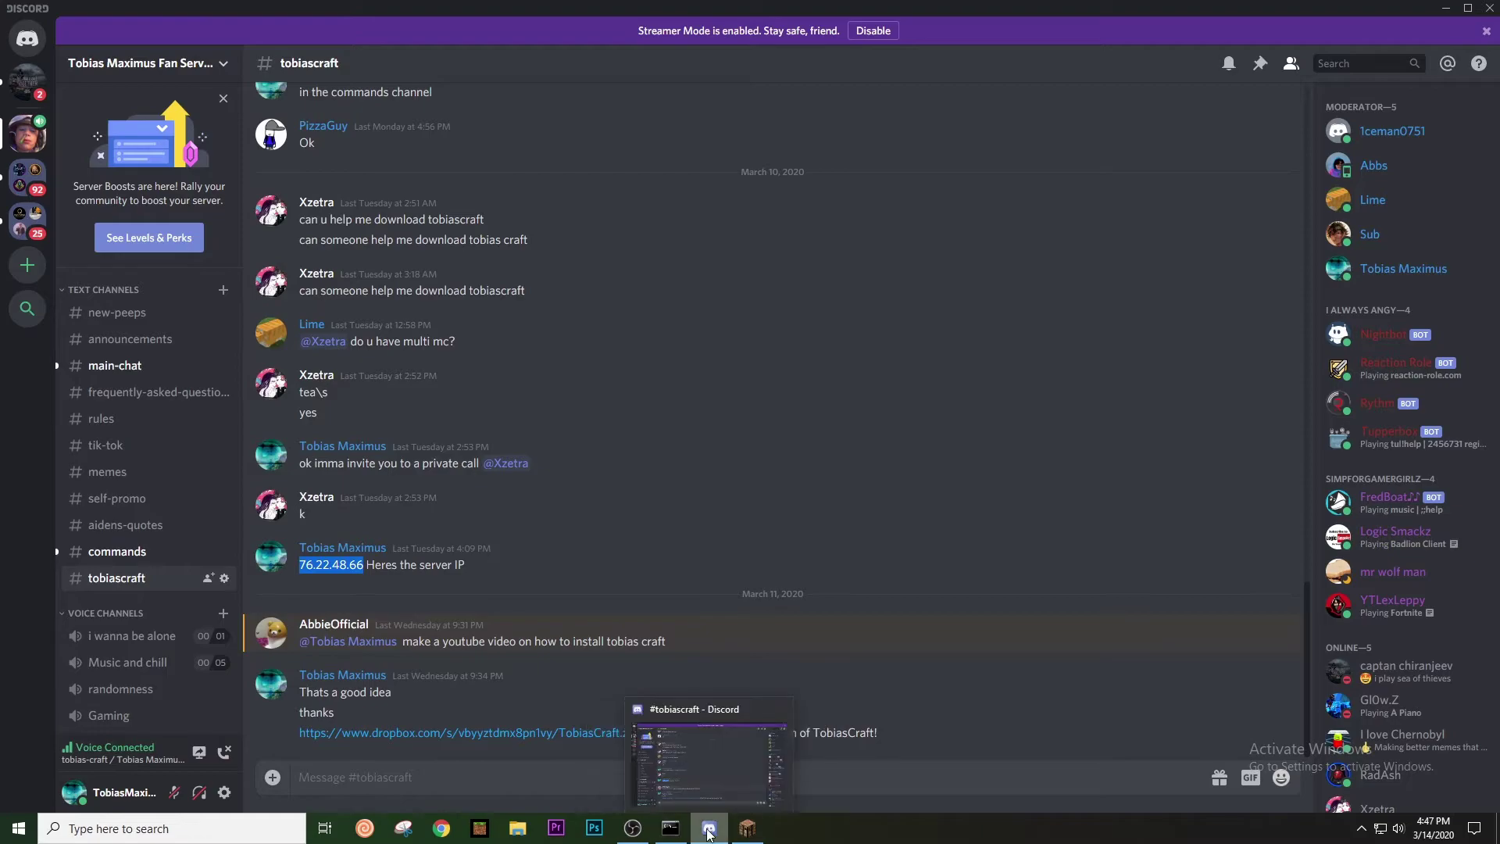
Join the Tobias Craft server and fly through the rooms, white corridor and TARDIS console room
left_click(759, 836)
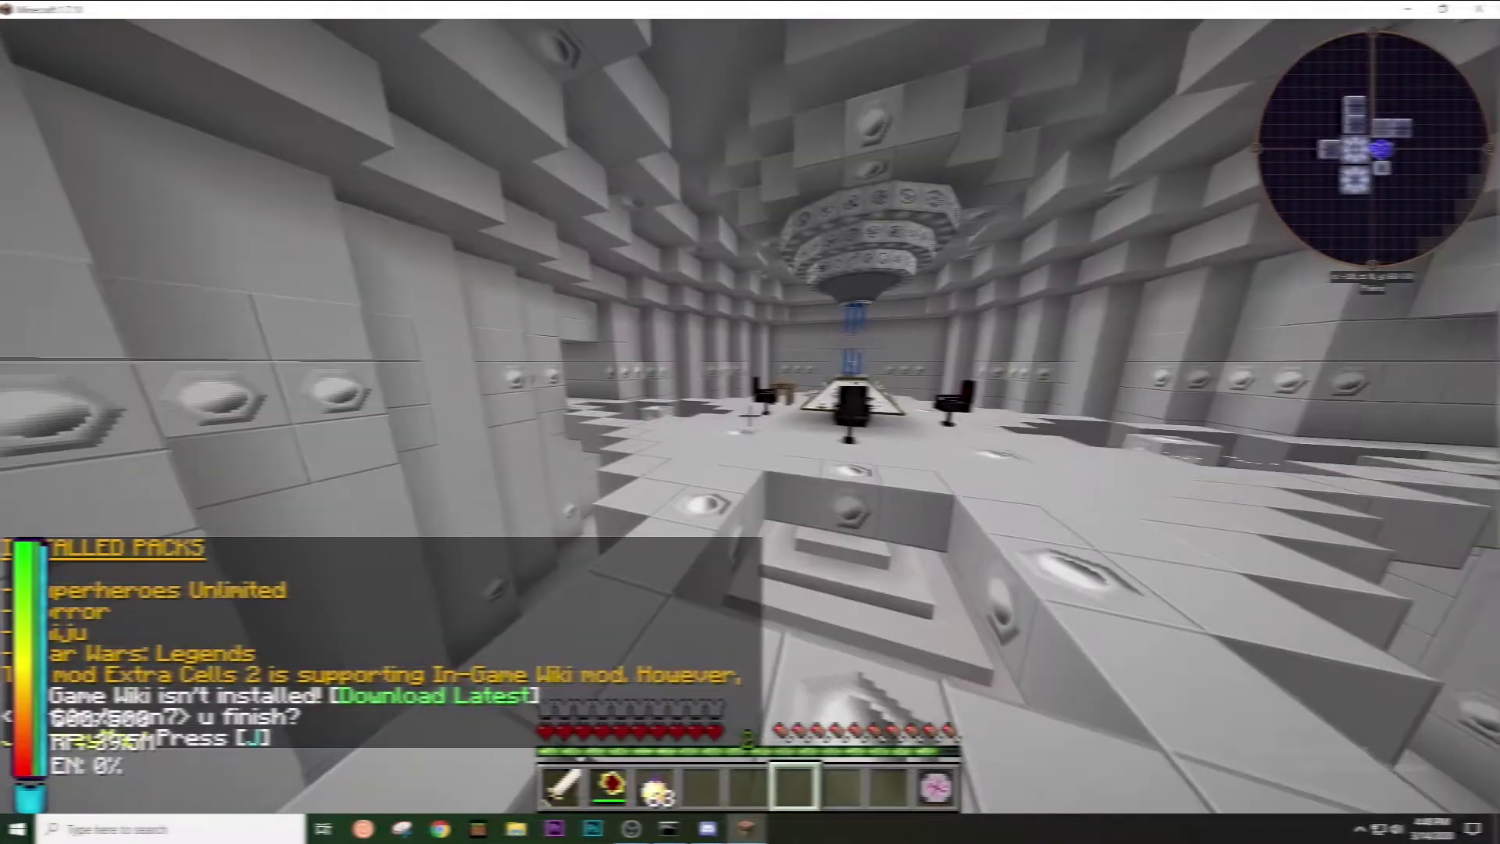
key("w")
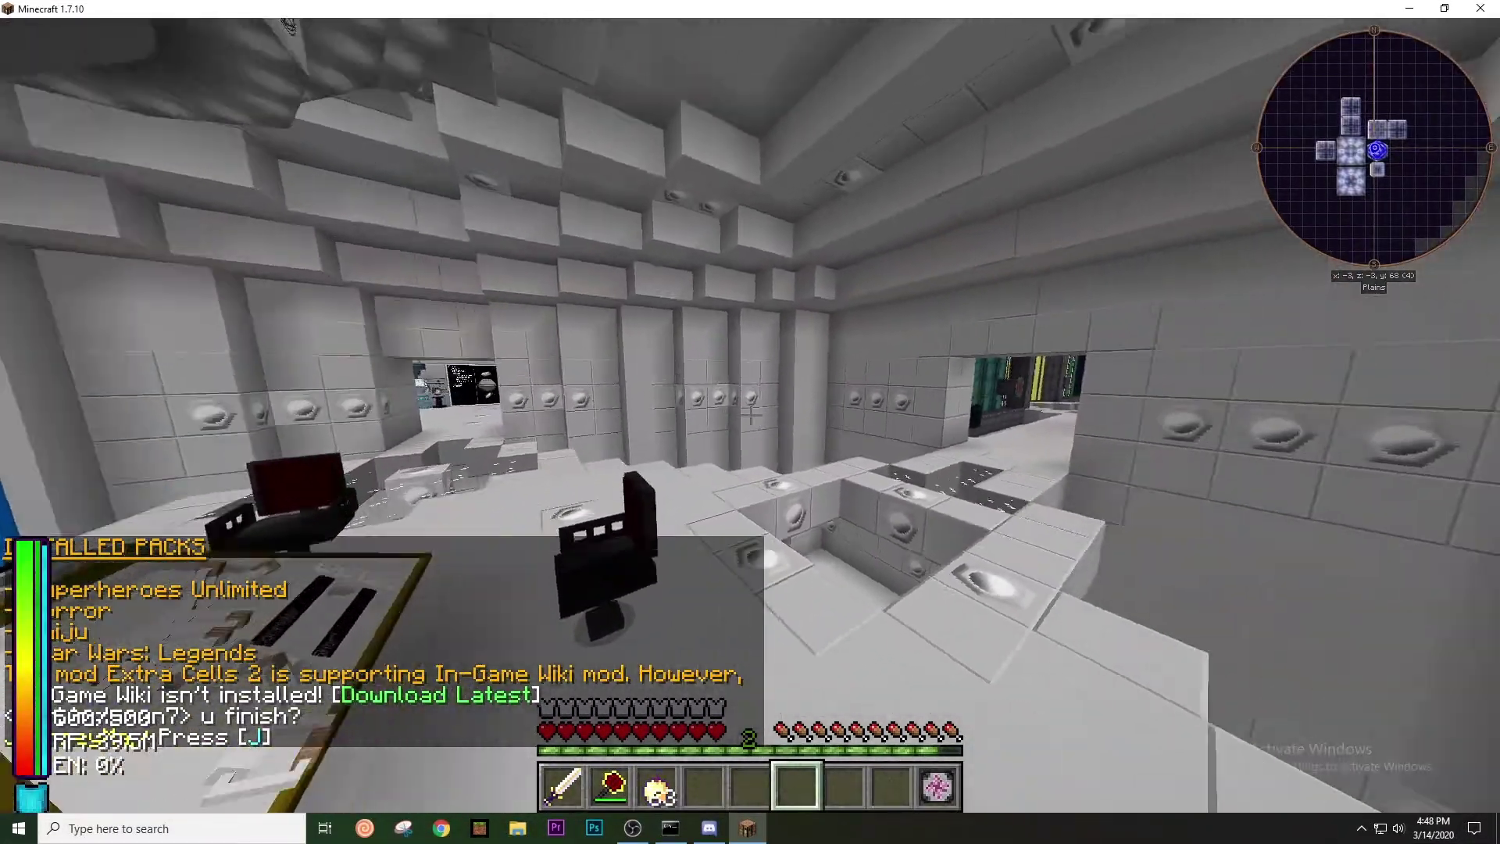
key("w")
scroll(749, 415, "down", 7)
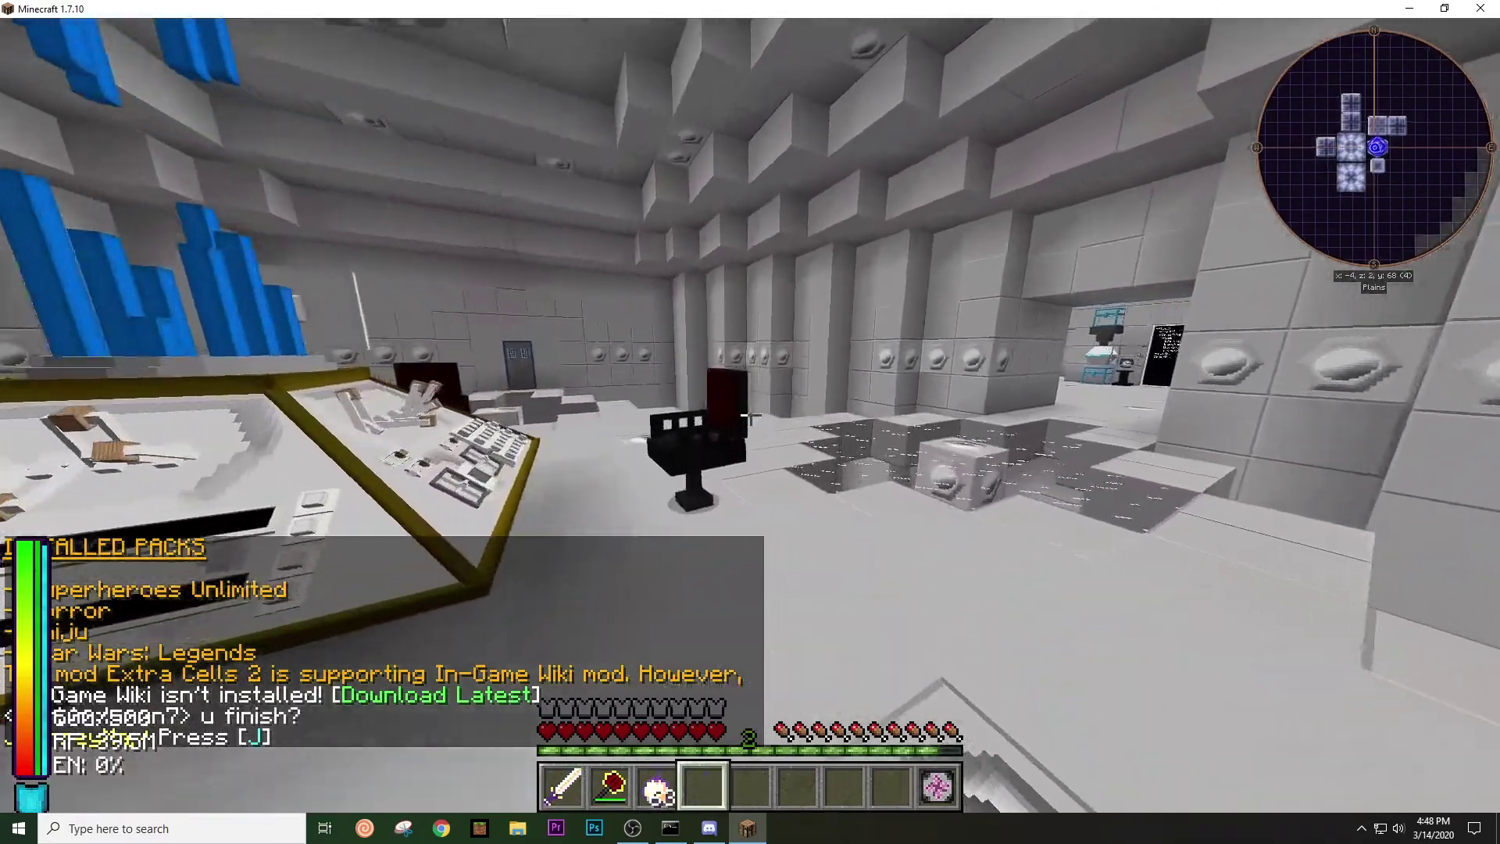
key("w")
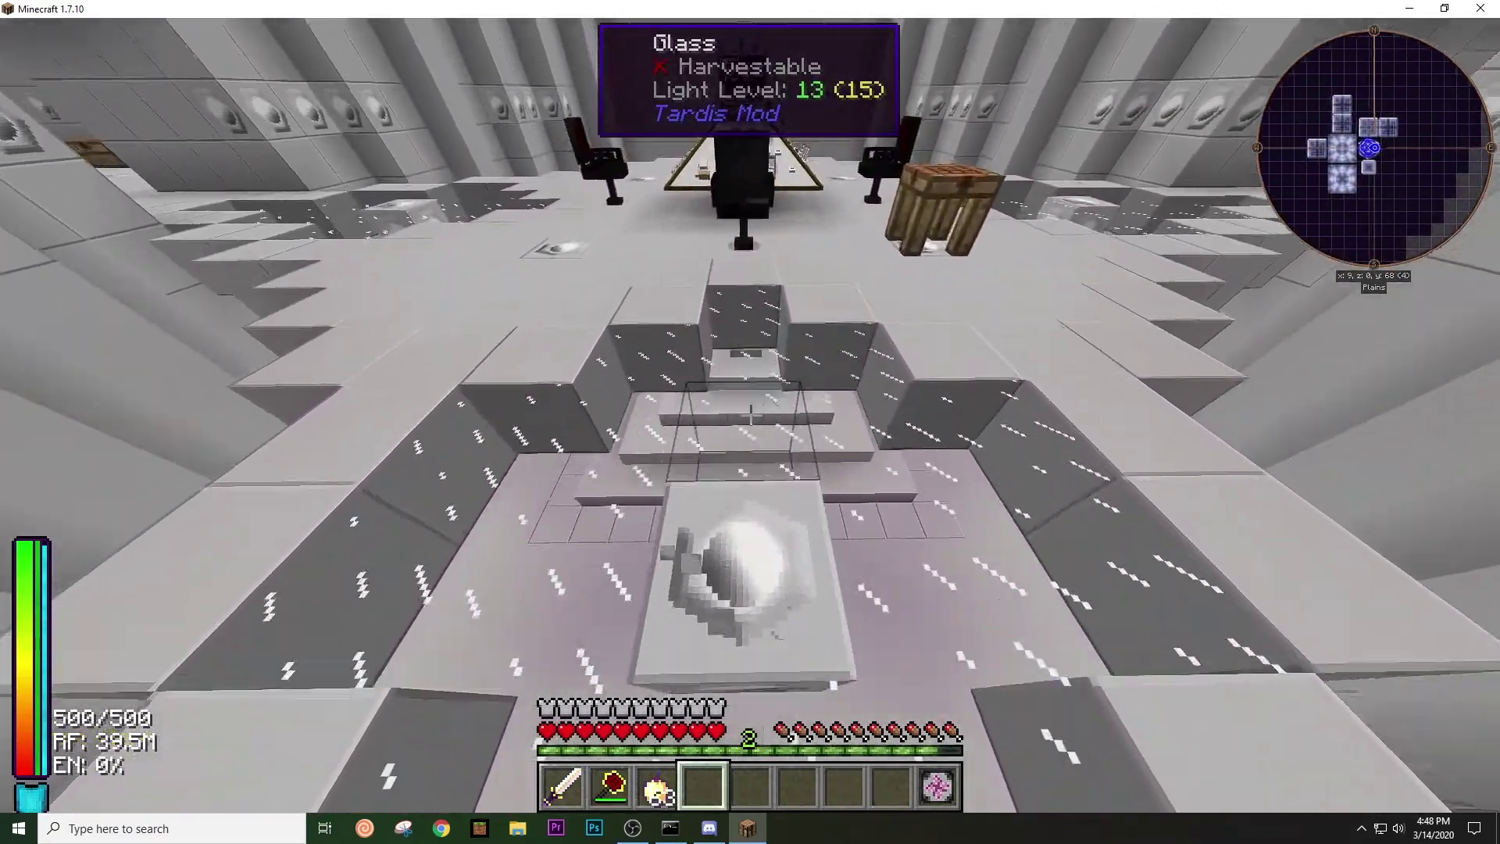
key("w")
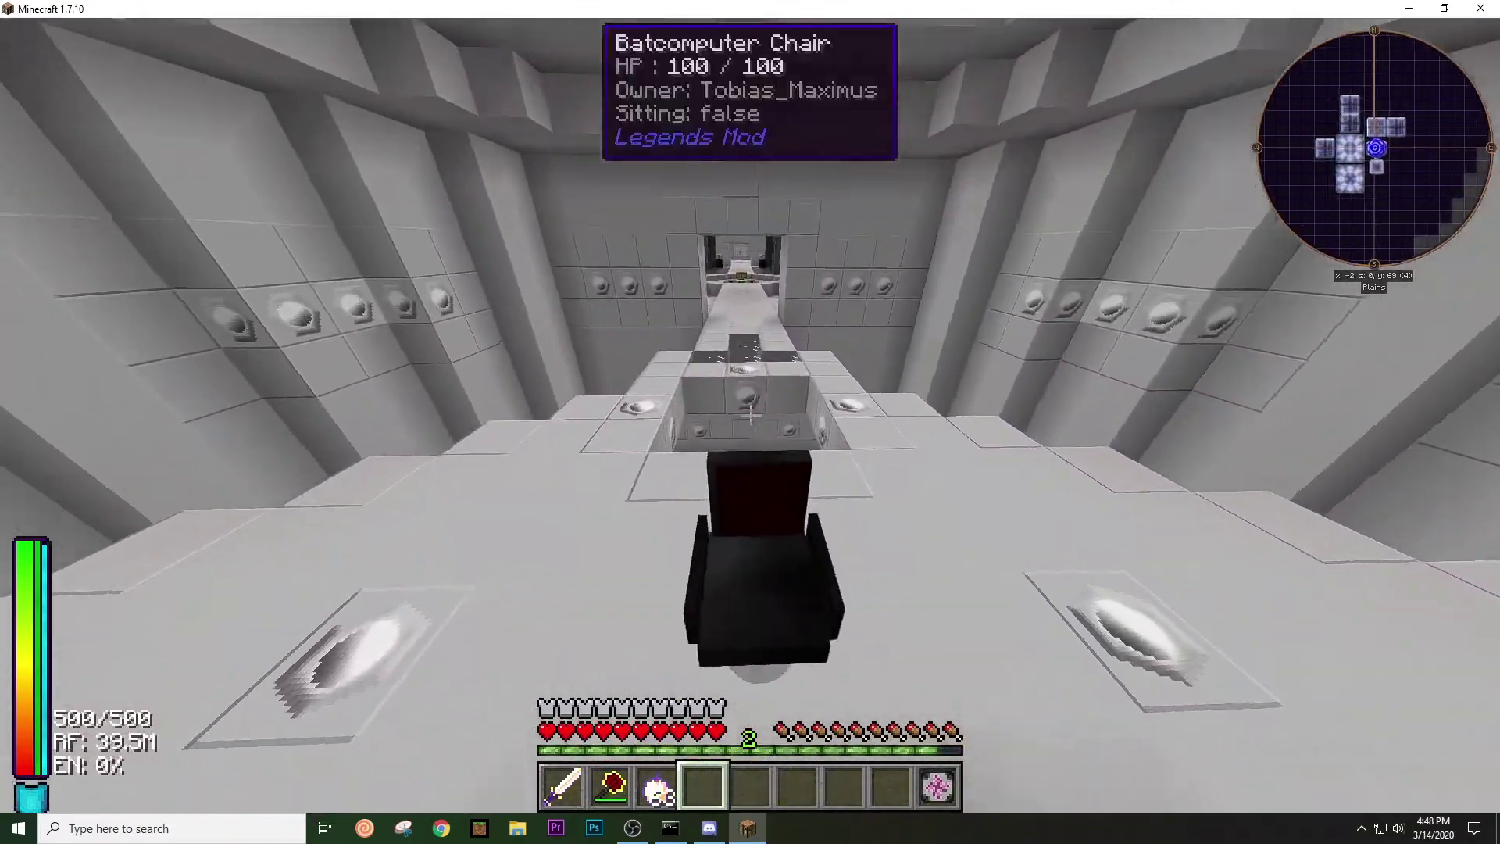
key("w")
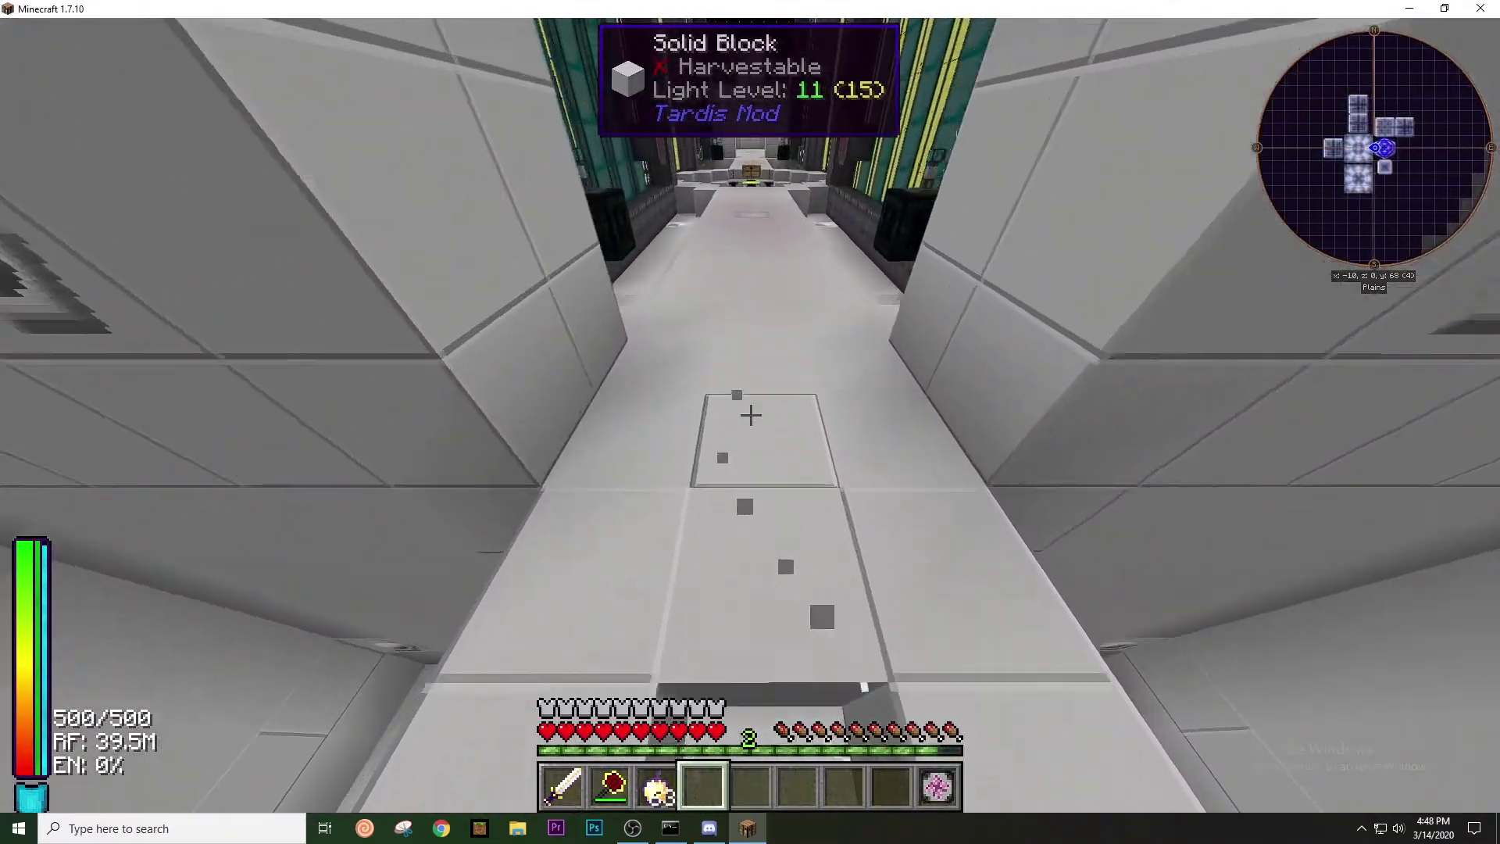
key("w")
key("w")
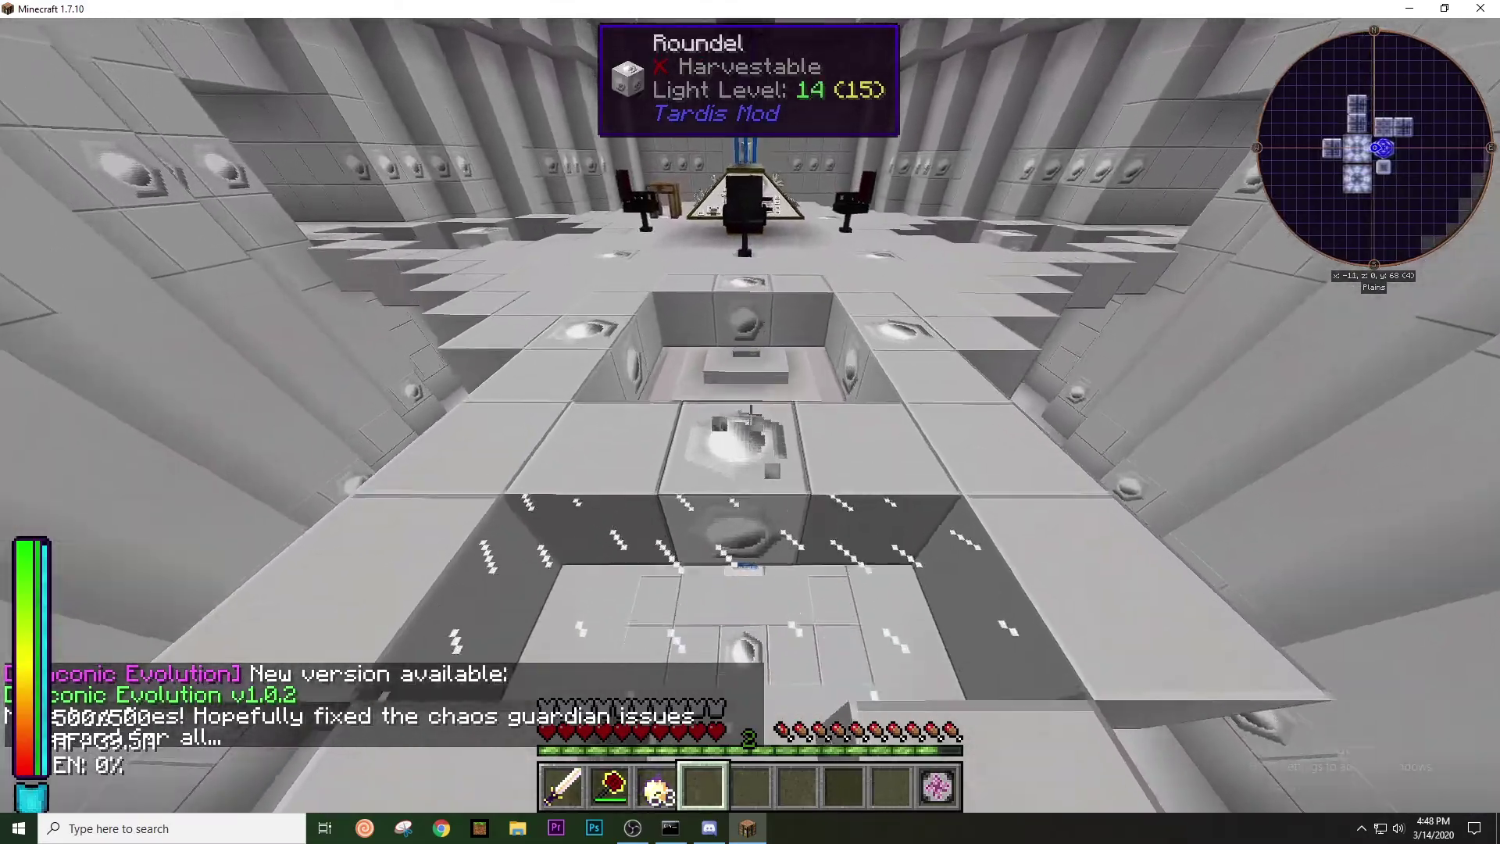
key("w")
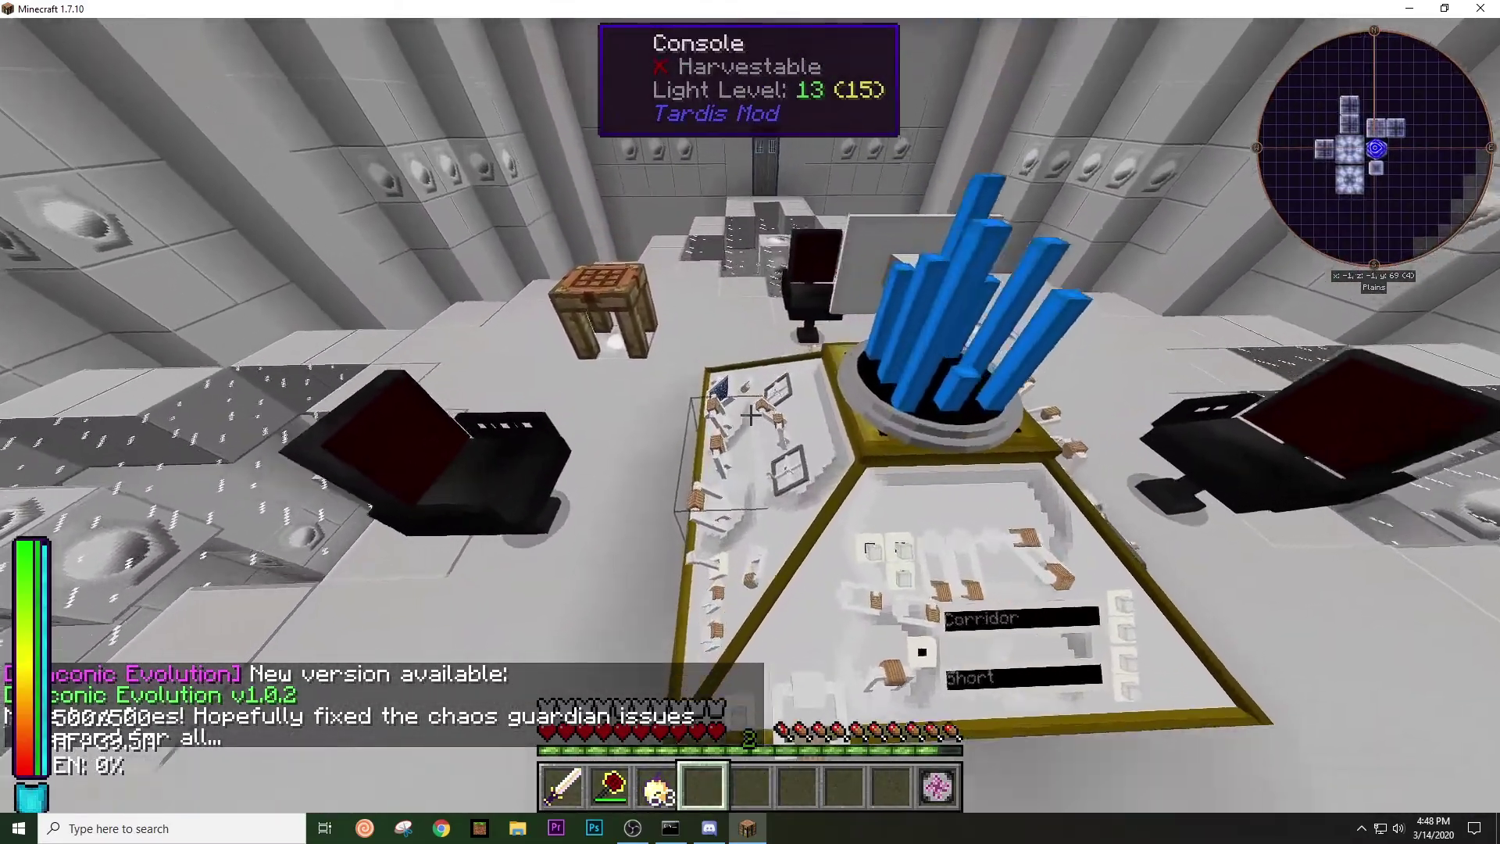
key("w")
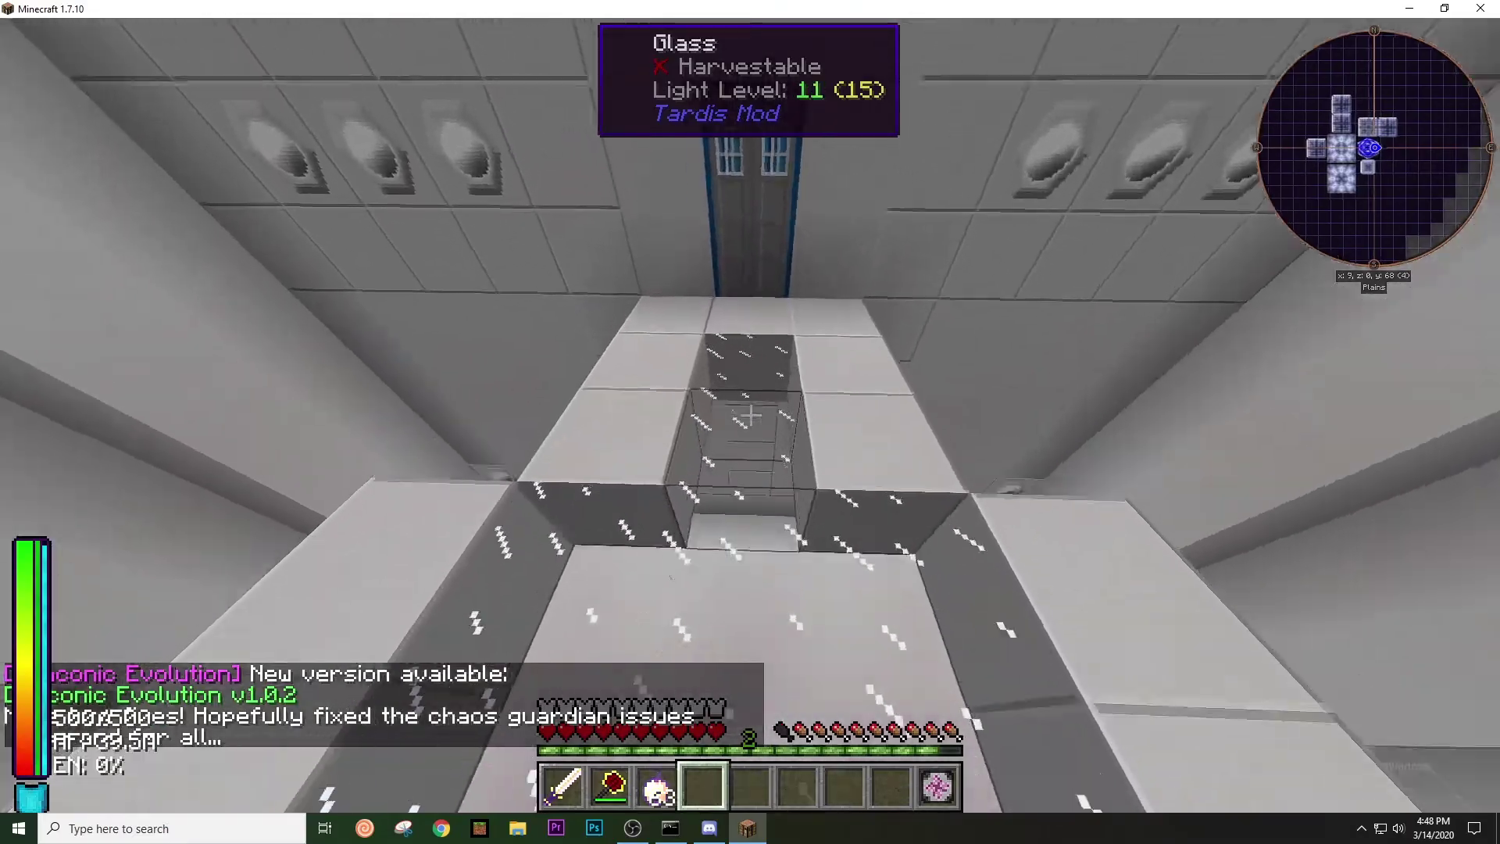
key("w")
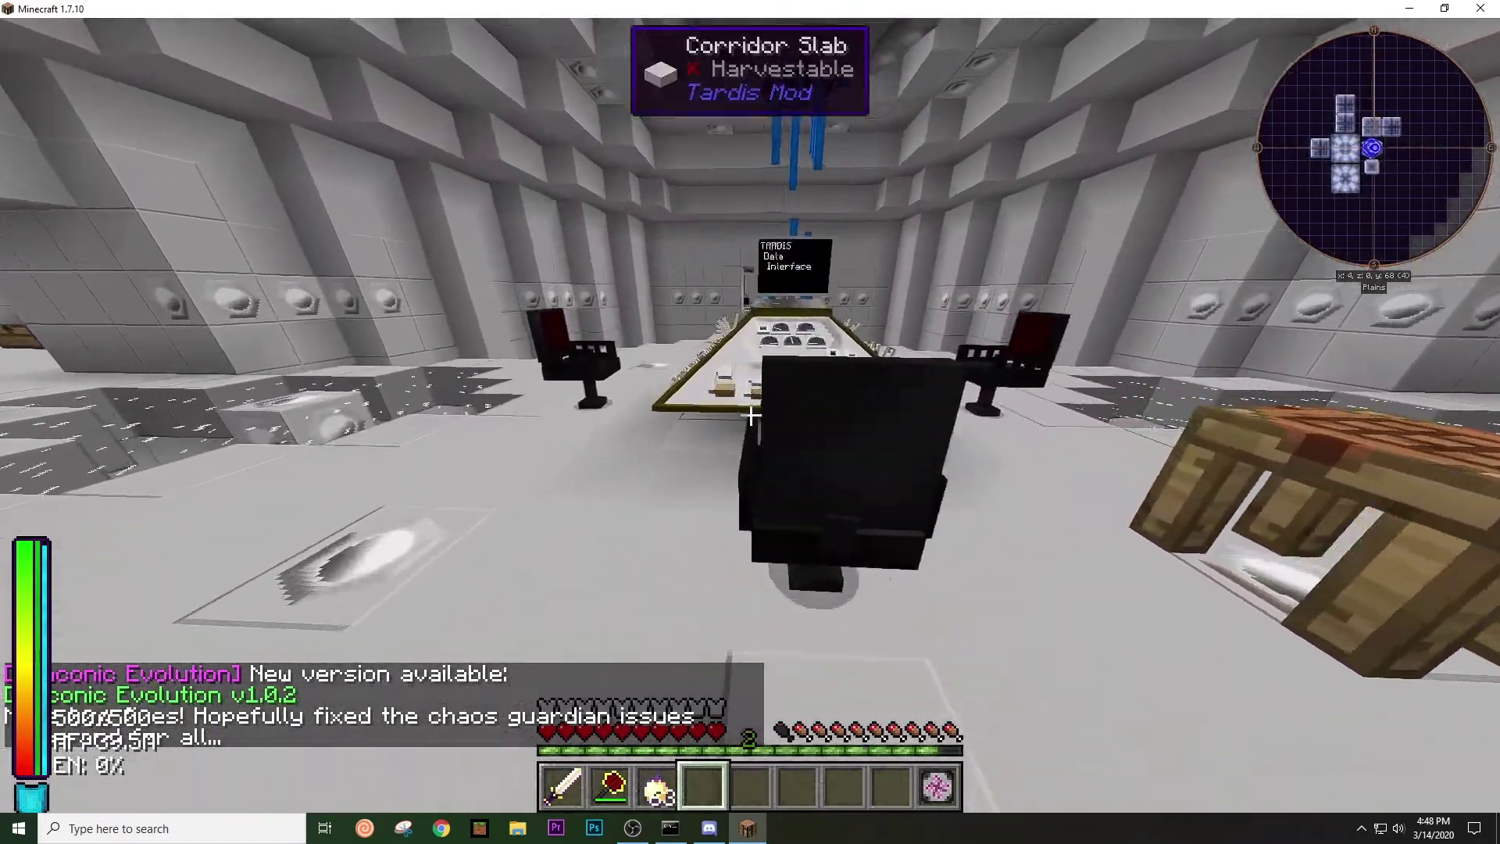
key("w")
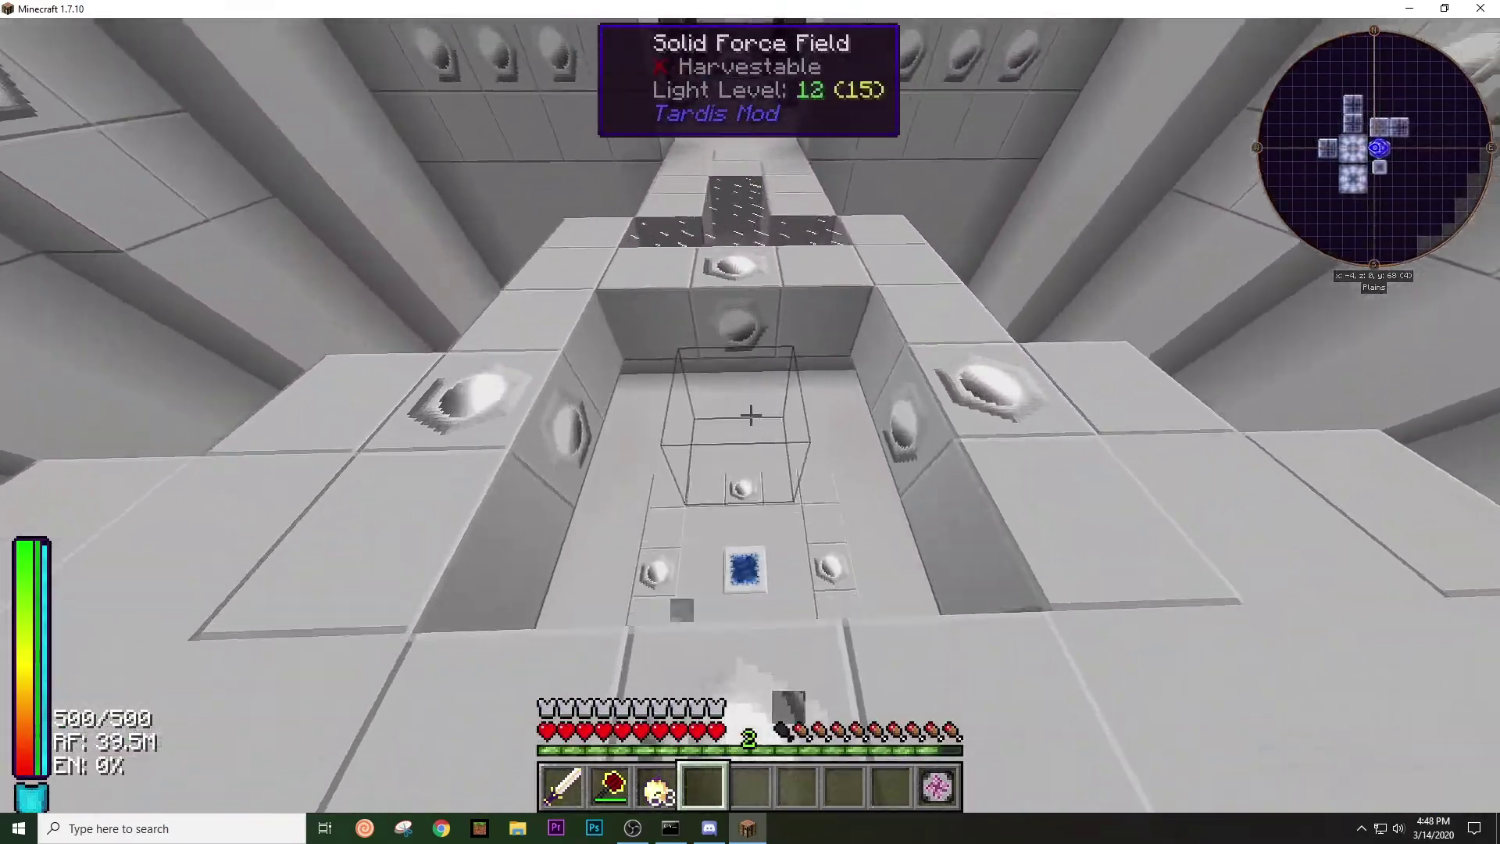
key("w")
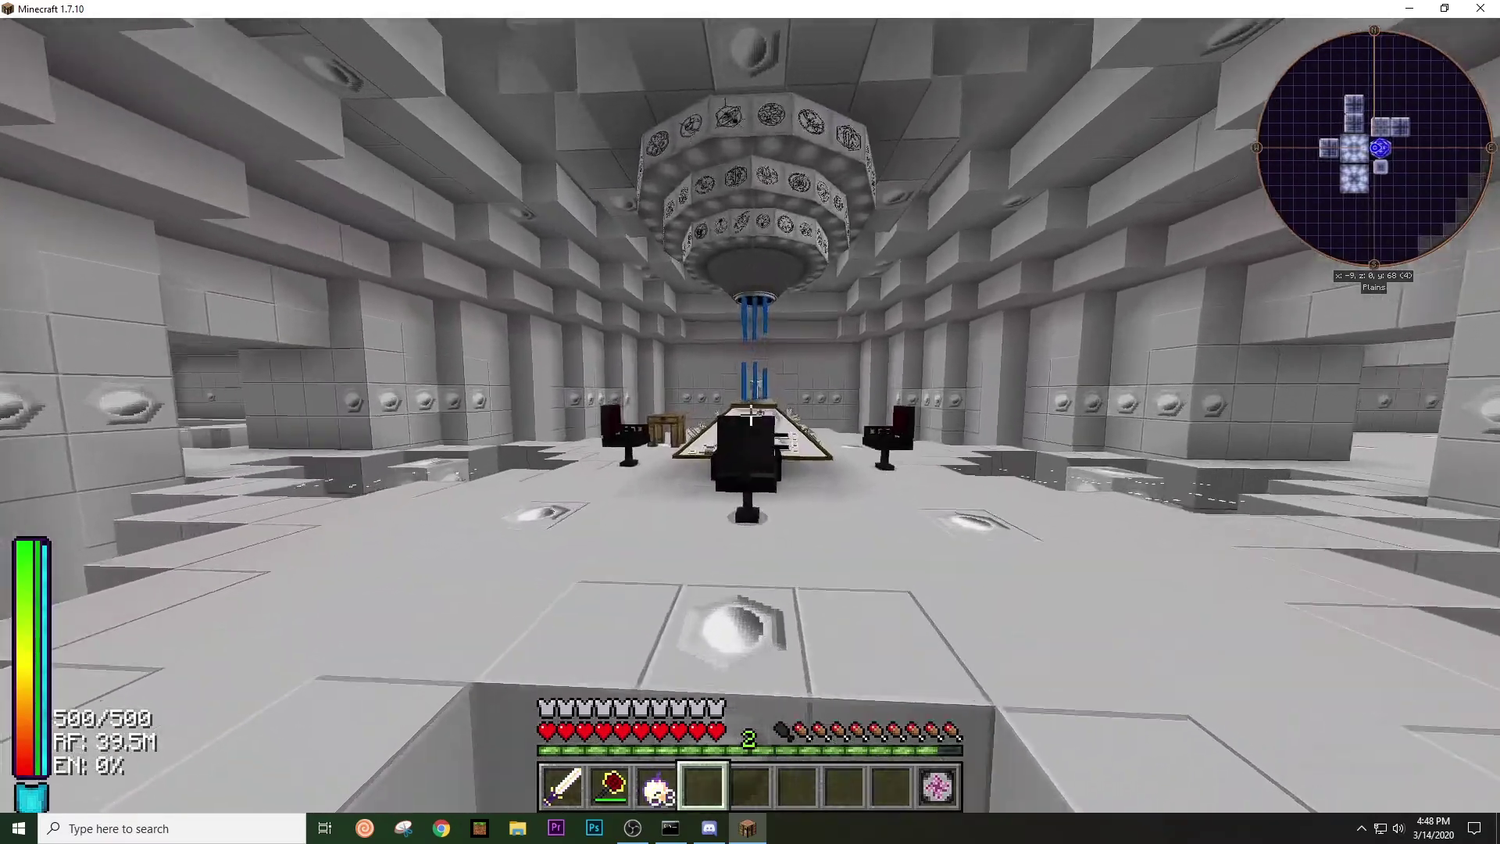
Eat a golden apple from hotbar slot 3, then switch to third-person view
key("3")
right_click(750, 415)
key("4")
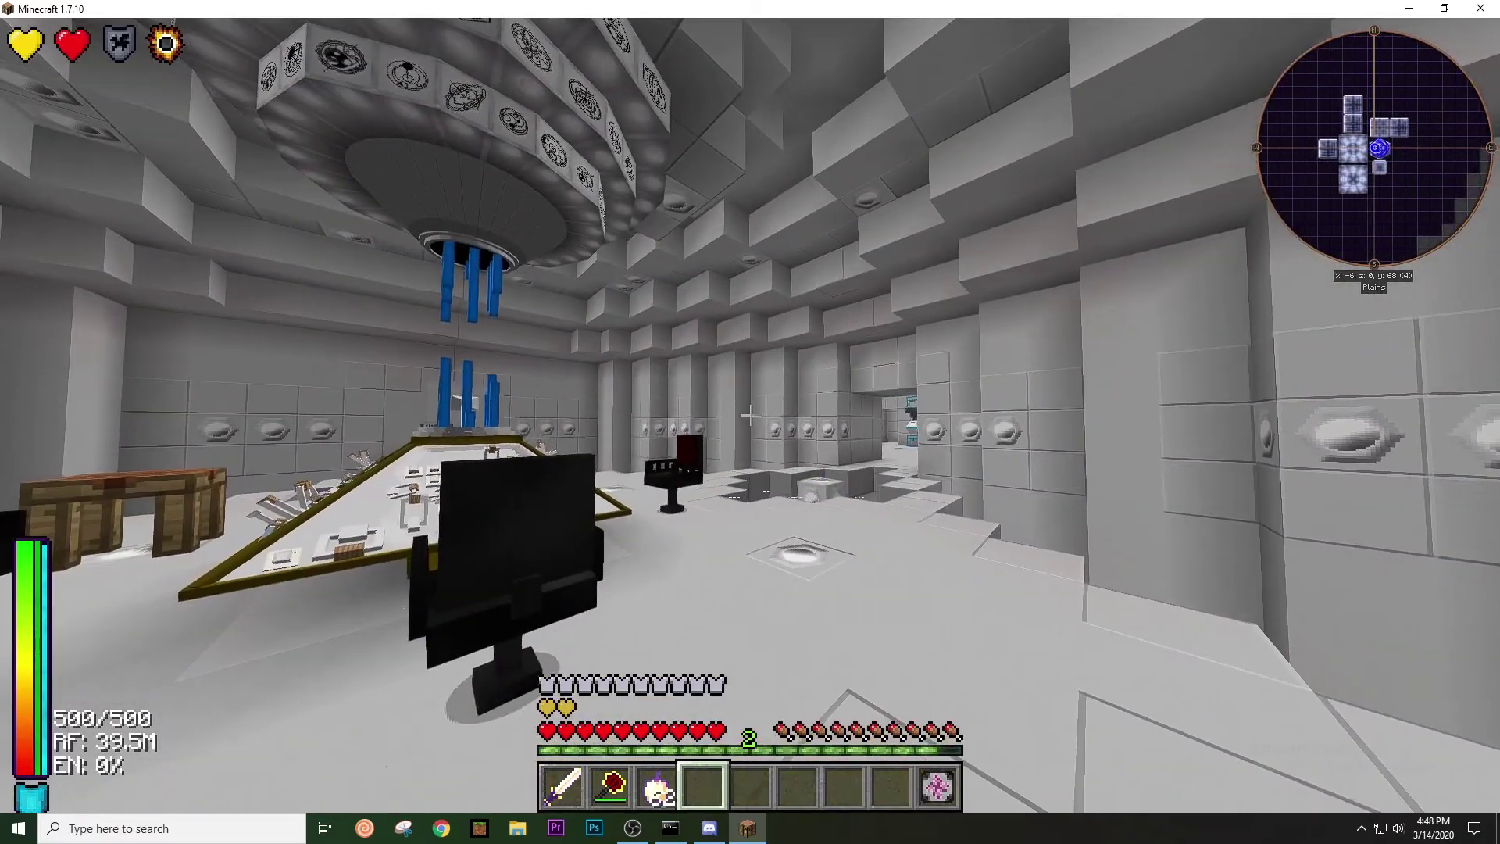
key("F5")
key("F5")
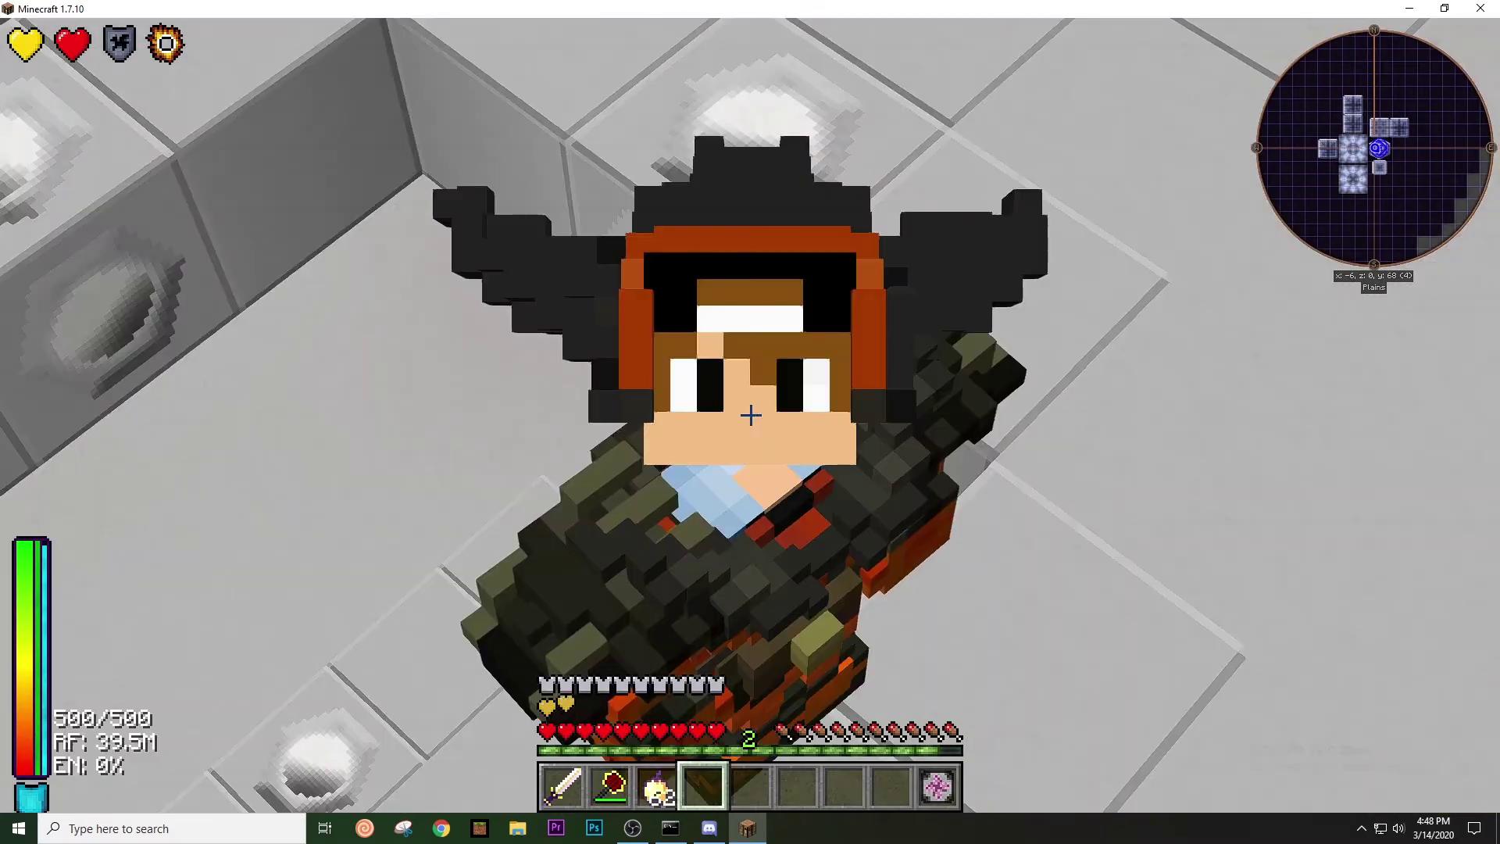